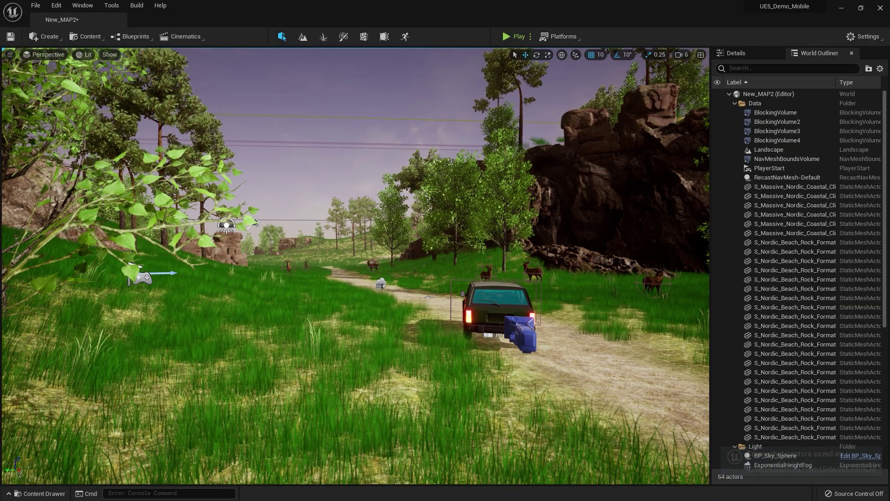
Look over the area around the car and check the painted foliage types in Foliage mode, returning to Selection mode
right_click_drag(356, 265, 241, 264)
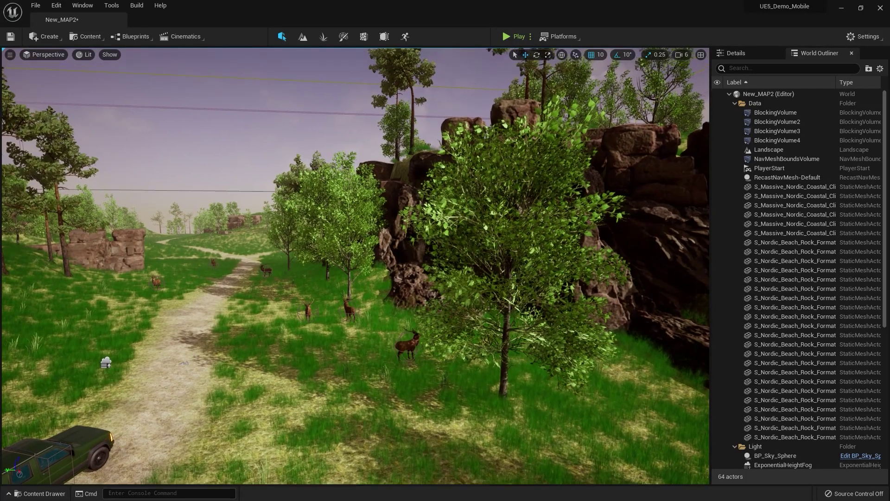
right_click_drag(355, 266, 304, 265)
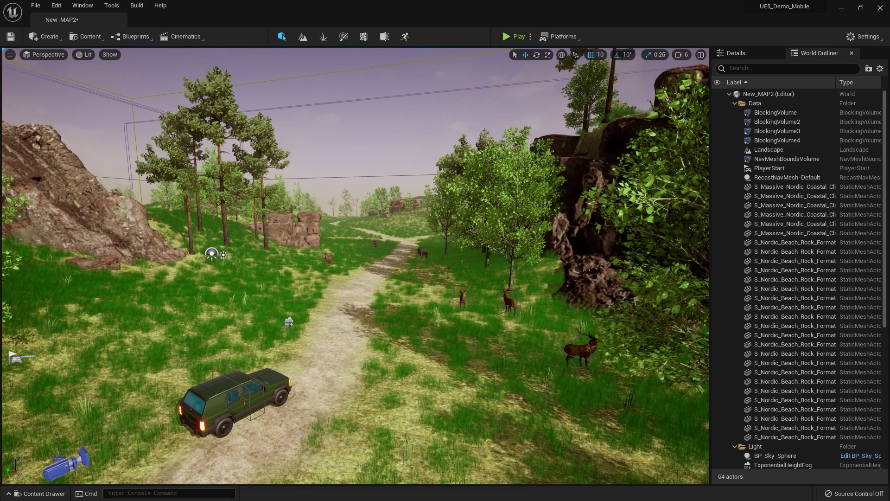
right_click_drag(356, 266, 341, 276)
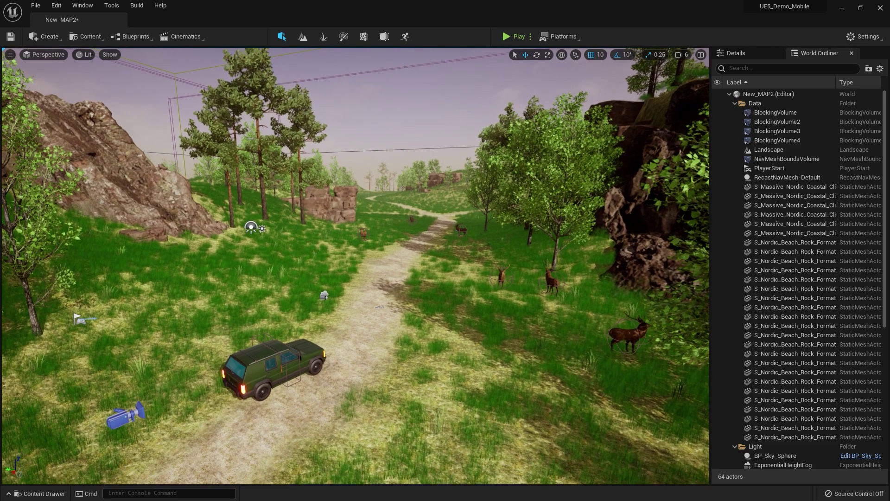
key("shift+3")
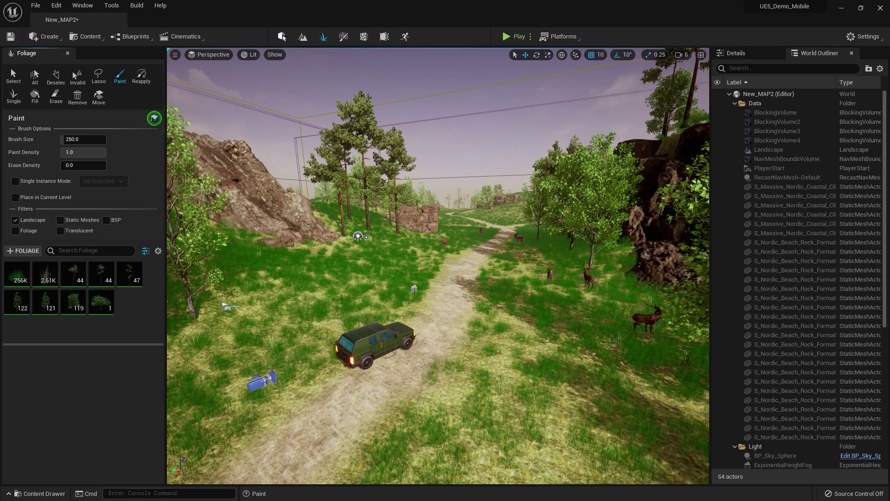
left_click(281, 37)
Examine the deer, rocks, hills, trees and dirt paths across the map
key("s")
right_click_drag(355, 265, 378, 243)
key("w")
right_click_drag(325, 235, 319, 234)
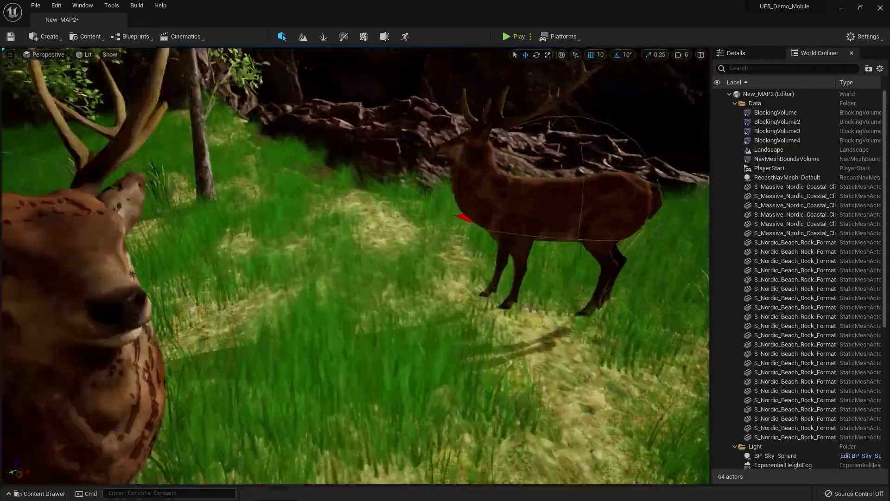
right_click_drag(356, 266, 262, 259)
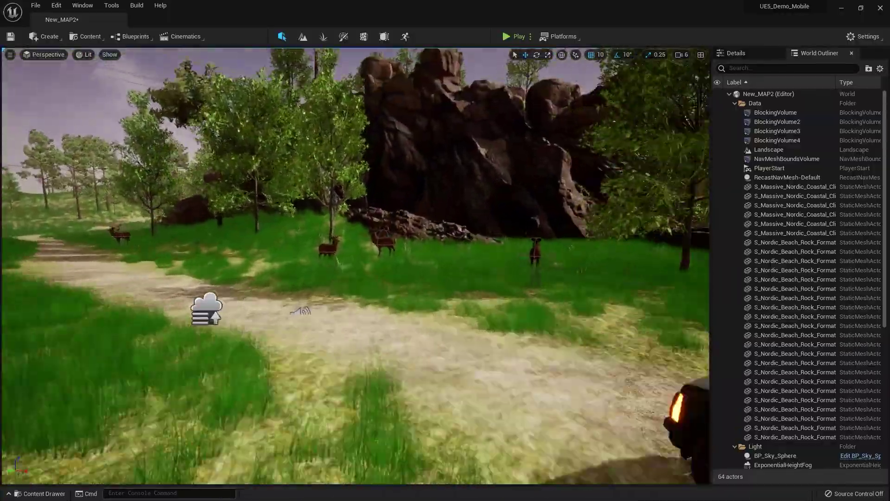
right_click_drag(356, 265, 351, 266)
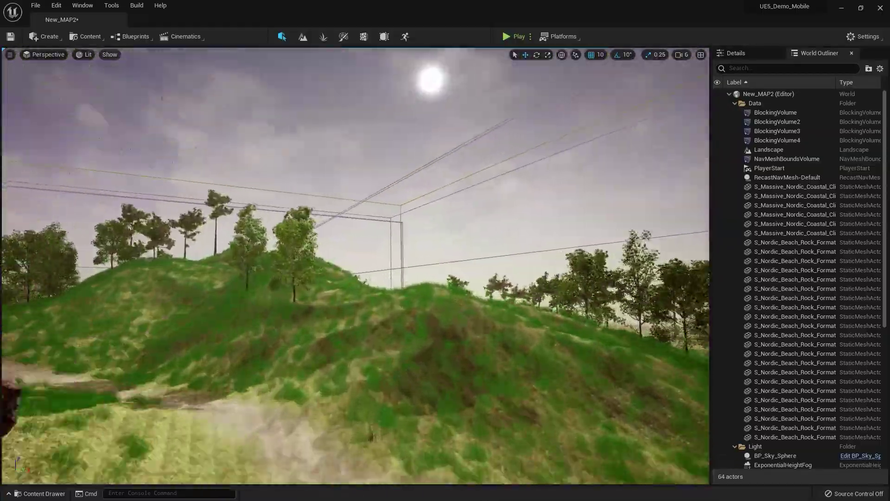
right_click_drag(356, 265, 217, 266)
right_click_drag(356, 266, 44, 306)
right_click_drag(371, 234, 529, 262)
right_click_drag(408, 234, 427, 234)
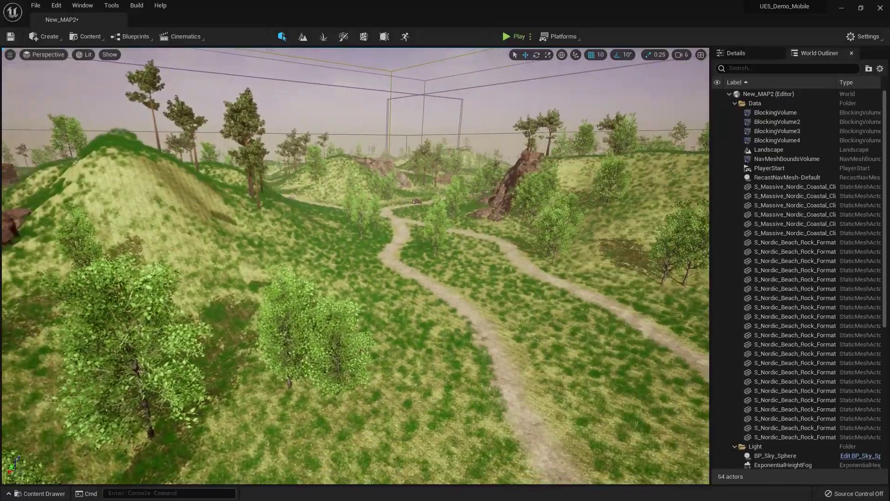
mouse_move(356, 265)
right_mouse_down()
mouse_move(360, 230)
mouse_move(387, 236)
mouse_move(371, 244)
mouse_move(383, 260)
mouse_move(374, 255)
mouse_move(370, 265)
right_mouse_up()
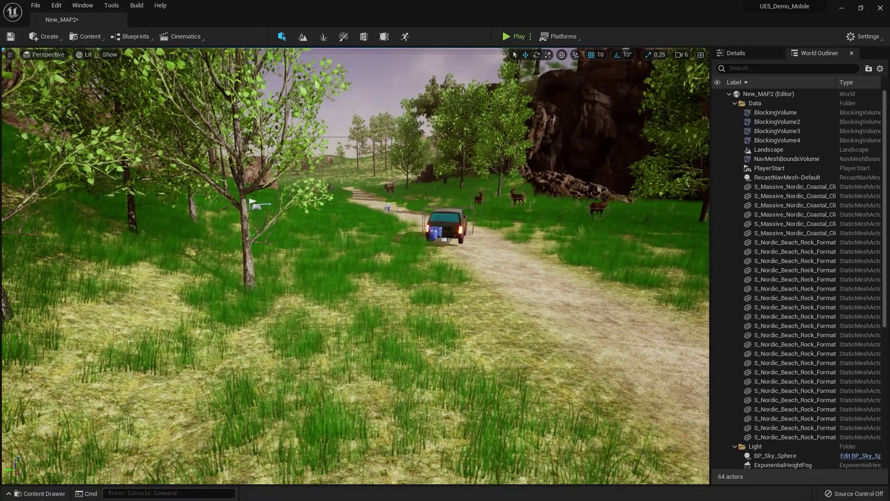
Run the stat console command that overlays the frame, game, draw and GPU timings in the viewport
left_click(10, 55)
mouse_move(356, 266)
right_mouse_down()
mouse_move(340, 271)
mouse_move(348, 264)
right_mouse_up()
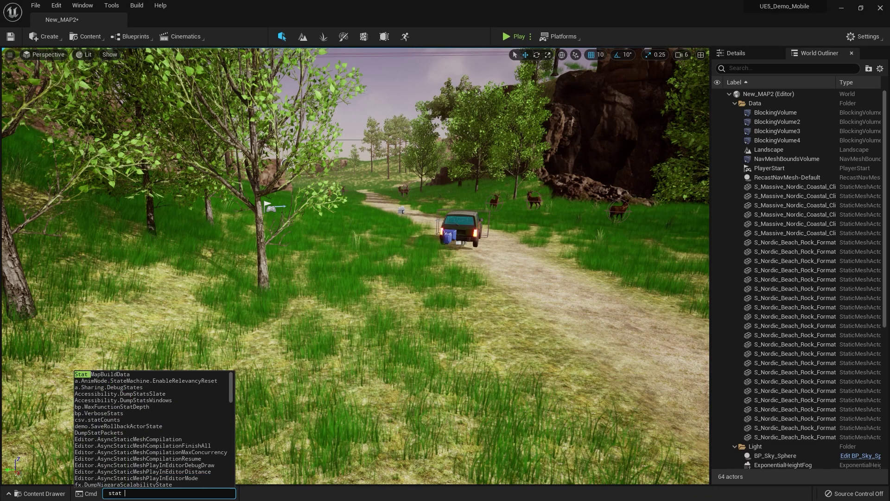
key("Return")
right_click_drag(356, 265, 473, 250)
key("w")
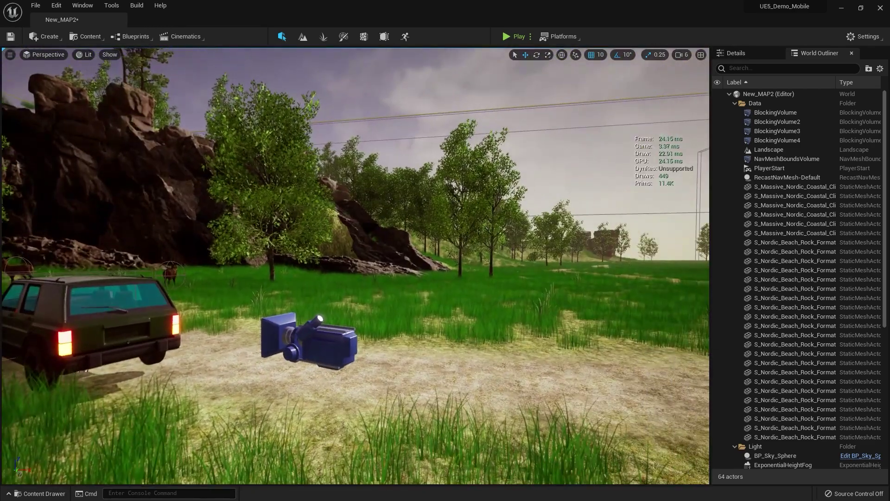
right_click_drag(355, 265, 355, 266)
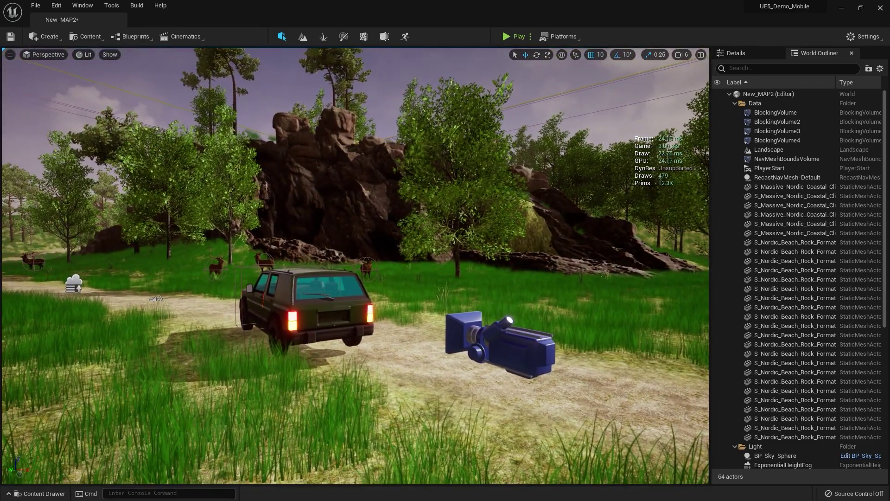
Play the level in the editor, walk forward briefly towards the car, and end the play session
left_click(514, 36)
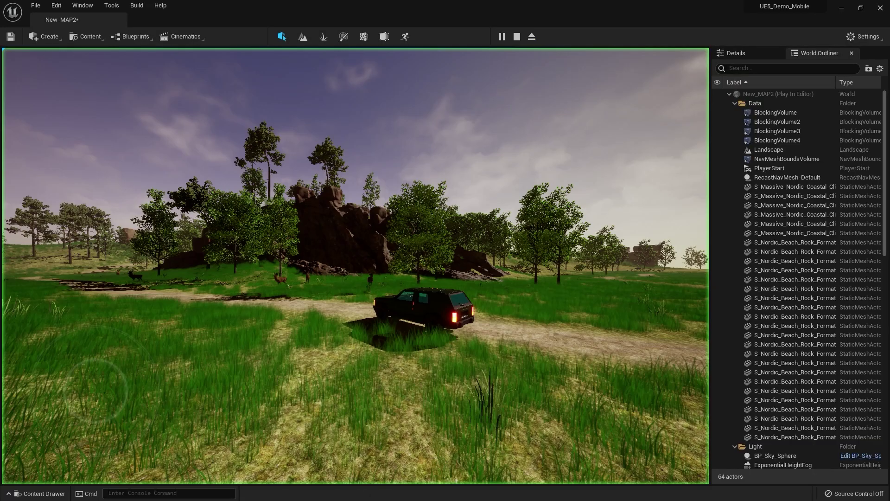
key("w")
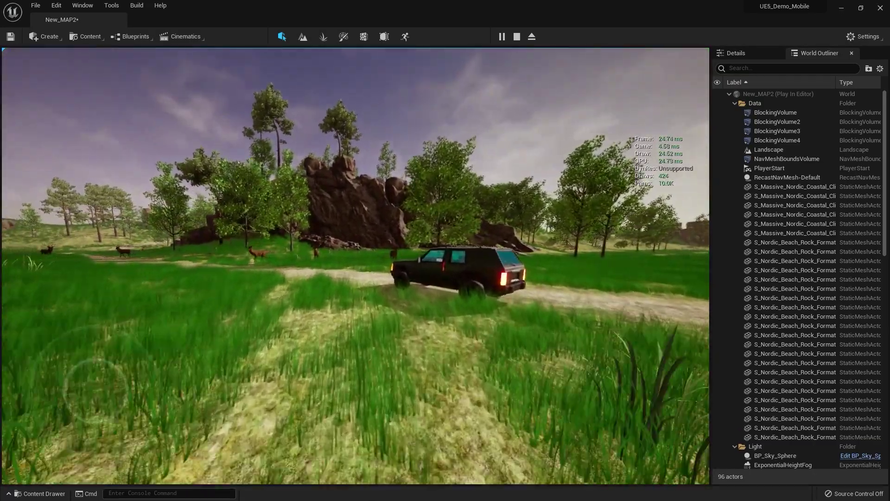
key("Escape")
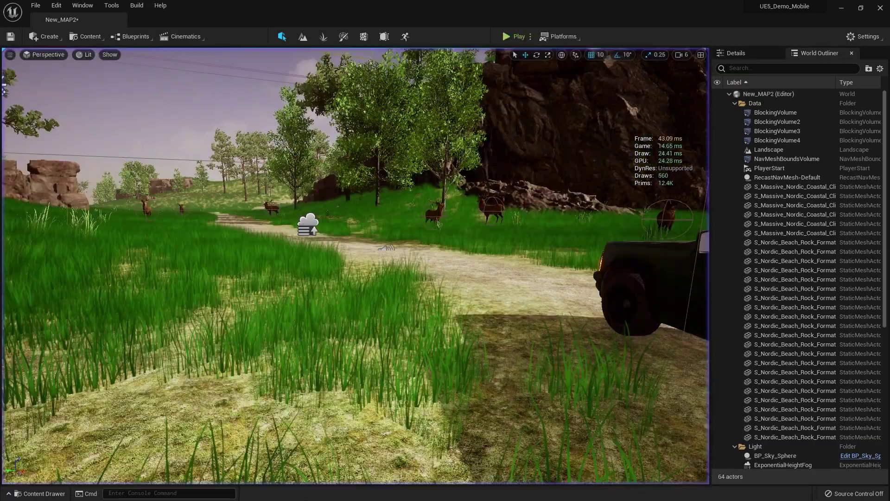
key("s")
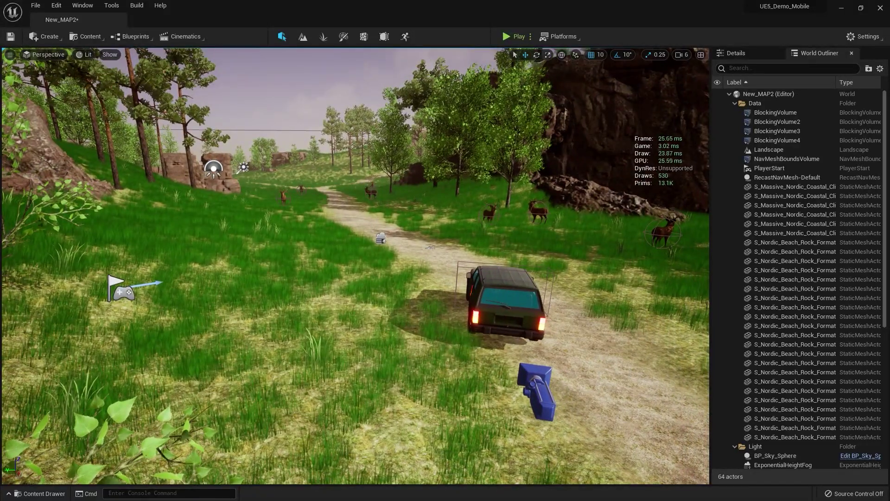
Switch the viewport to the Light Complexity optimization view and inspect the terrain and trees in it
key("grave")
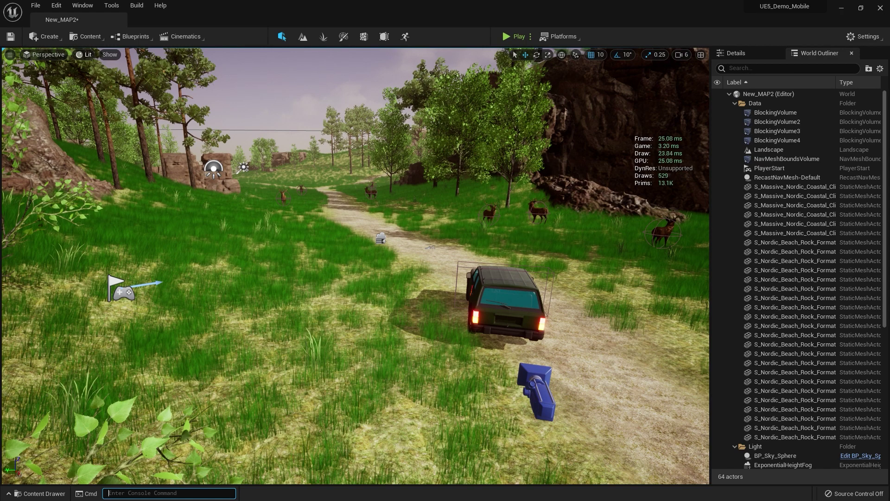
left_click(84, 55)
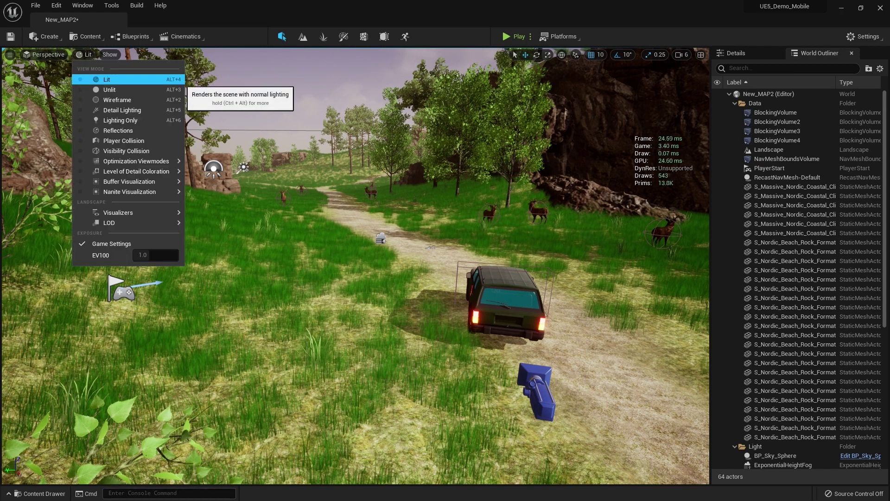
mouse_move(134, 160)
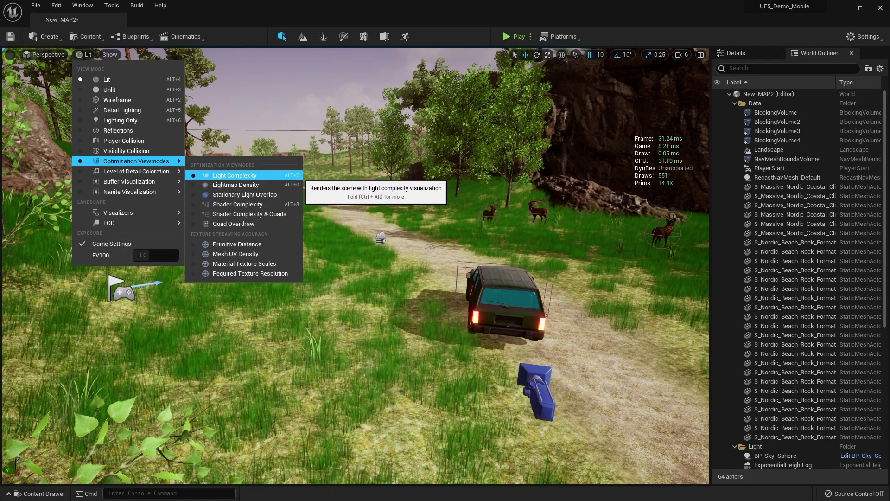
left_click(234, 175)
right_click_drag(355, 266, 375, 263)
key("w")
key("w")
key("w")
key("w")
key("s")
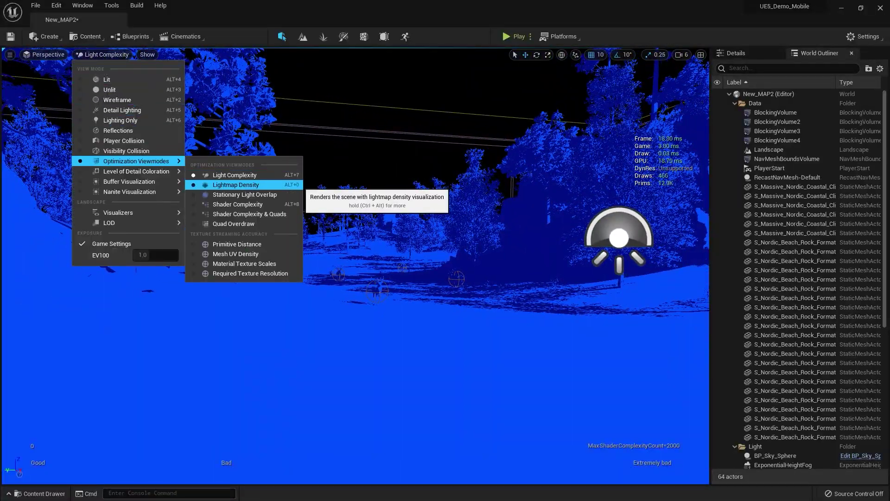
Switch the viewport to the Lightmap Density view and inspect the hills, trees and rock formations
left_click(236, 184)
key("w")
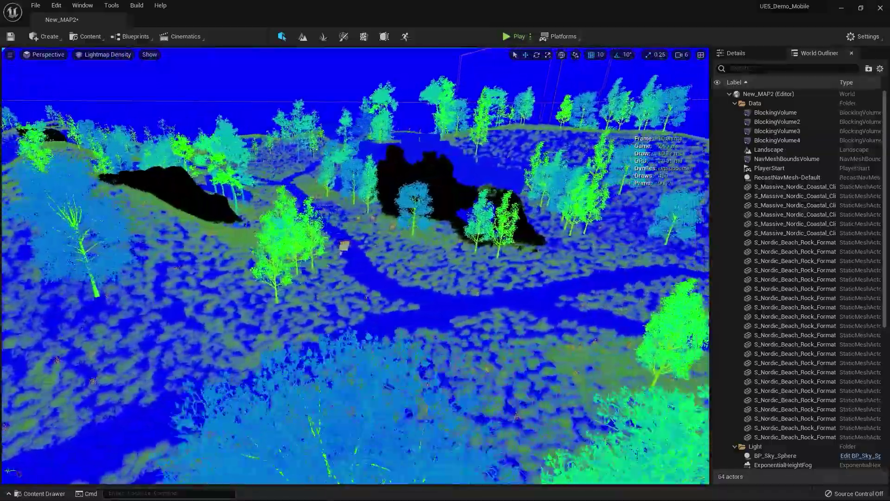
right_click_drag(355, 266, 315, 263)
key("w")
key("s")
key("s")
key("w")
key("s")
key("w")
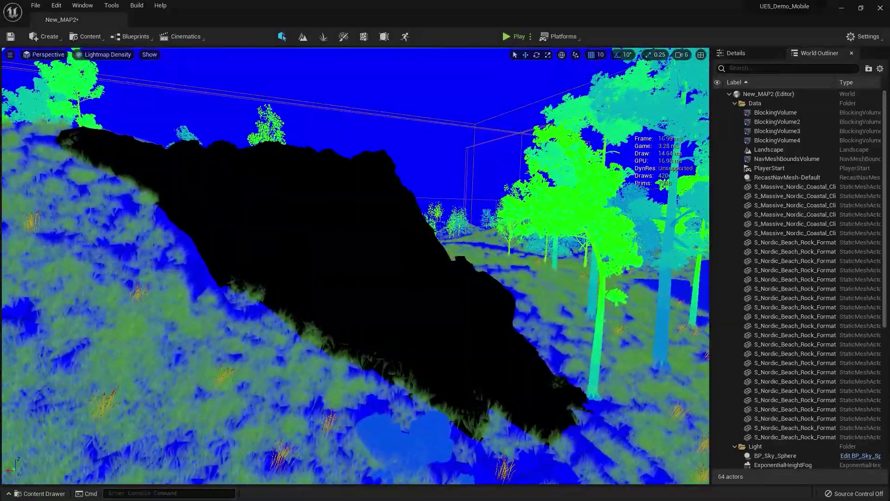
key("s")
Examine the lightmap density of the grass clumps and tree trunks up close, and of the car and deer along the path
right_click_drag(315, 263, 330, 211)
key("w")
key("w")
key("s")
key("s")
key("w")
key("w")
key("w")
key("w")
key("d")
key("w")
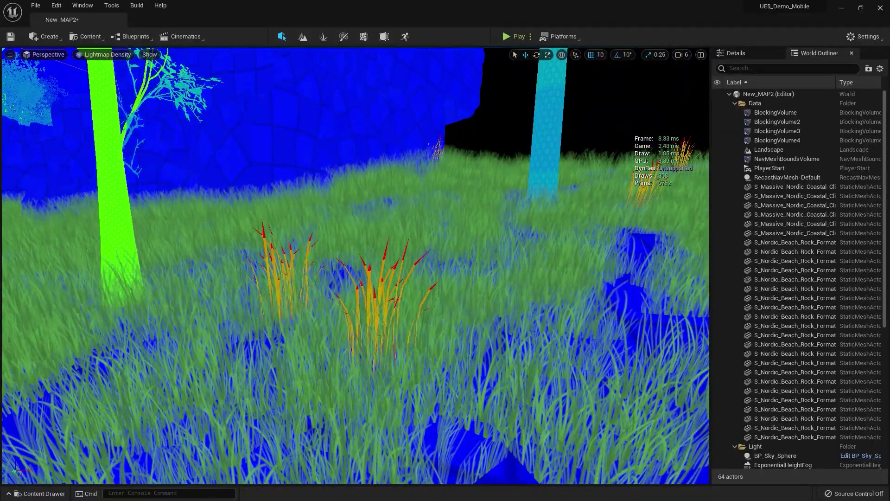
key("w")
right_click_drag(329, 211, 677, 209)
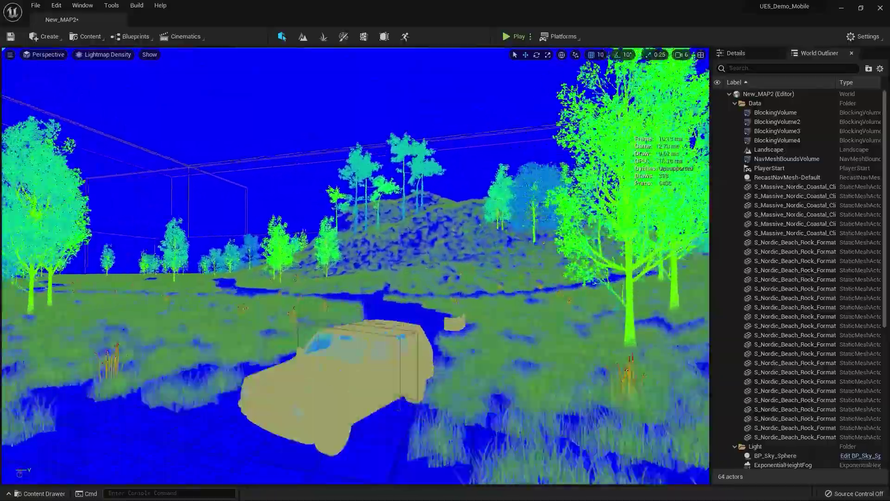
key("w")
mouse_move(353, 232)
right_mouse_down()
mouse_move(649, 230)
mouse_move(324, 235)
mouse_move(359, 239)
right_mouse_up()
key("w")
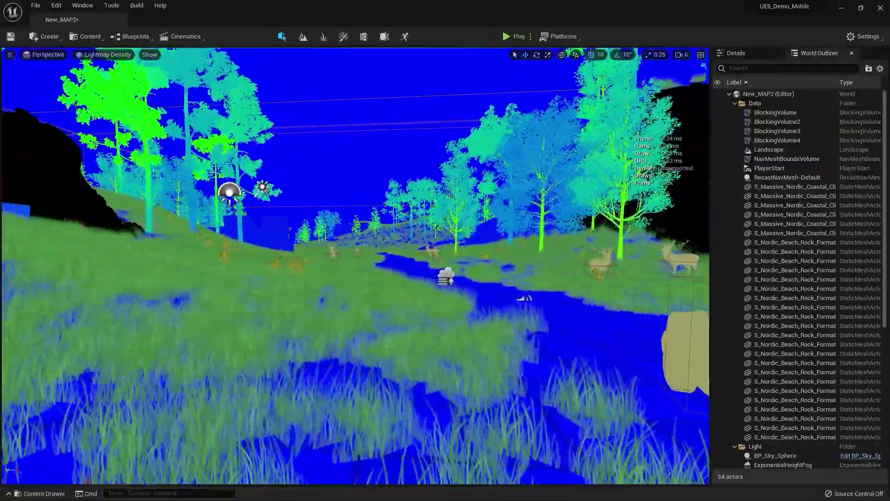
Switch the viewport to the Shader Complexity view and inspect the grass and the whole landscape
mouse_move(136, 161)
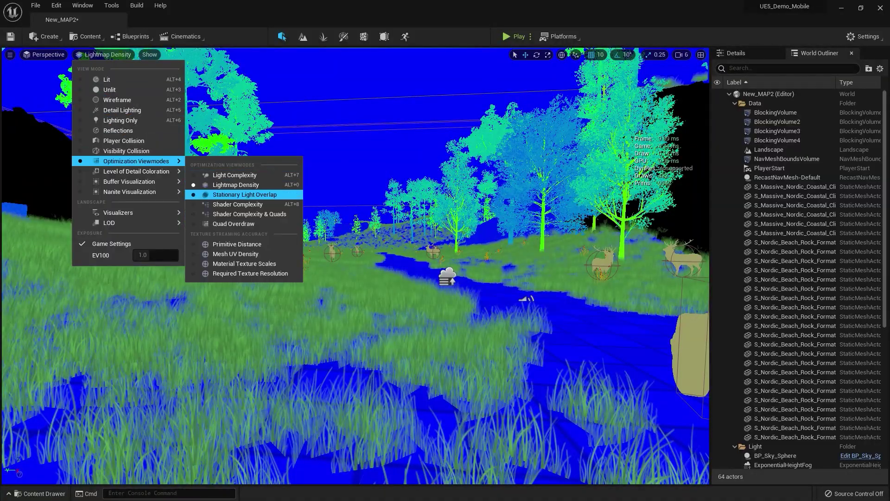
left_click(237, 204)
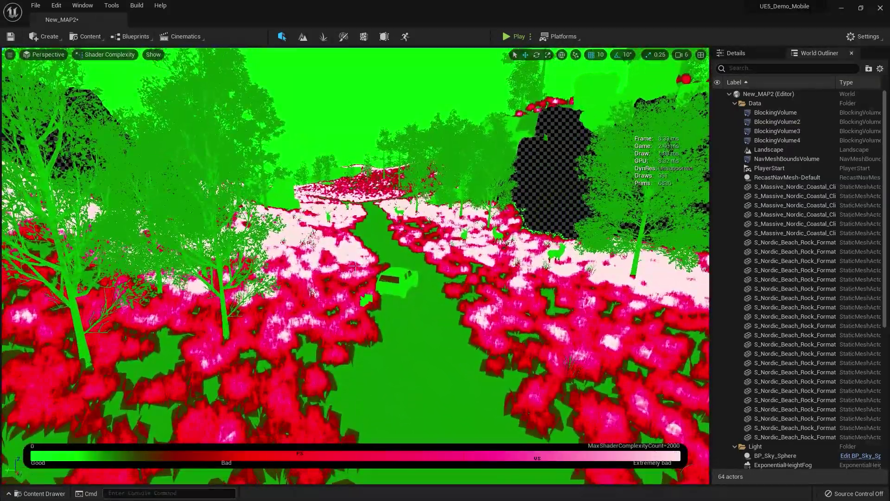
key("s")
mouse_move(356, 266)
right_mouse_down()
mouse_move(358, 290)
mouse_move(355, 267)
mouse_move(367, 271)
right_mouse_up()
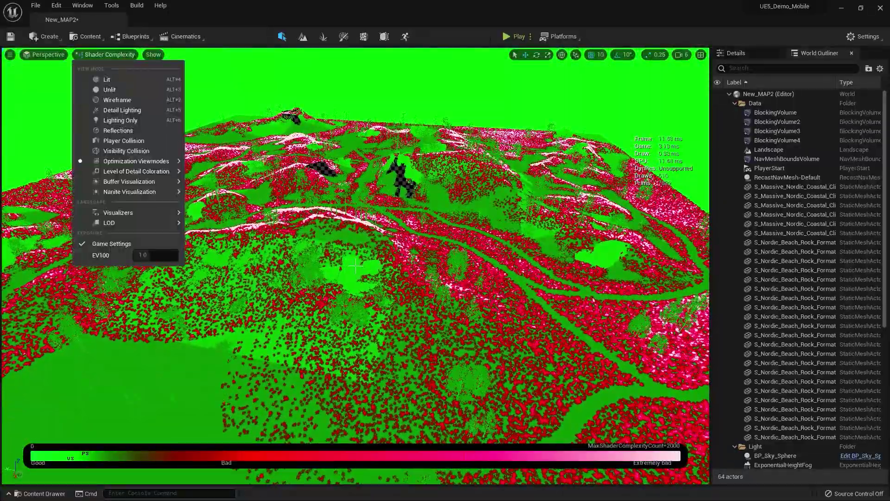
Switch the viewport to the Shader Complexity & Quads view and inspect the foliage, slopes and path at ground level
mouse_move(135, 160)
left_click(250, 212)
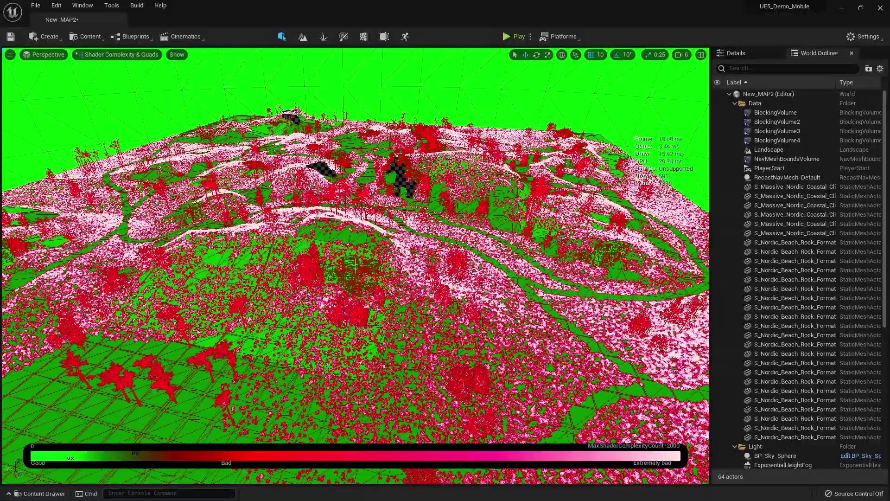
key("w")
right_click_drag(356, 266, 349, 250)
key("w")
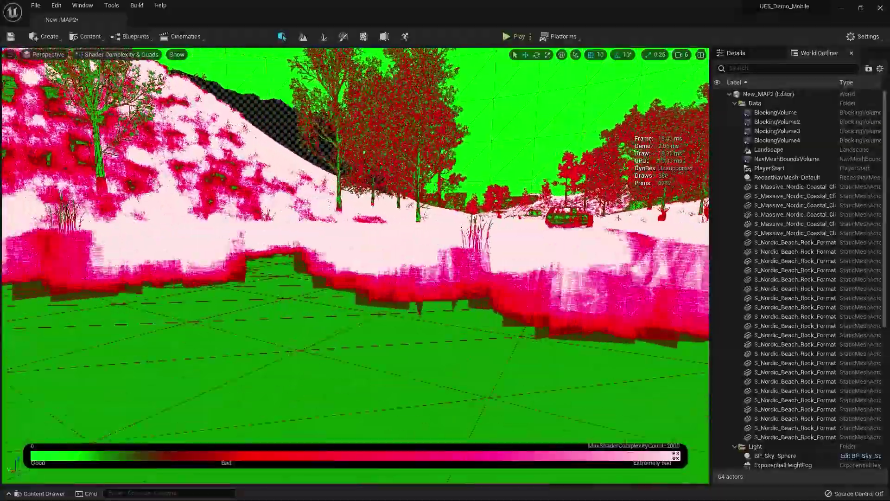
key("w")
right_click_drag(360, 266, 297, 293)
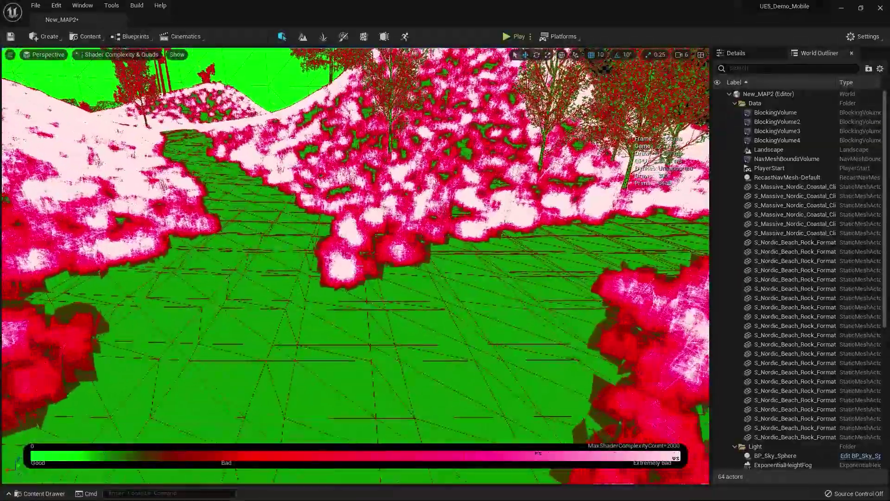
key("w")
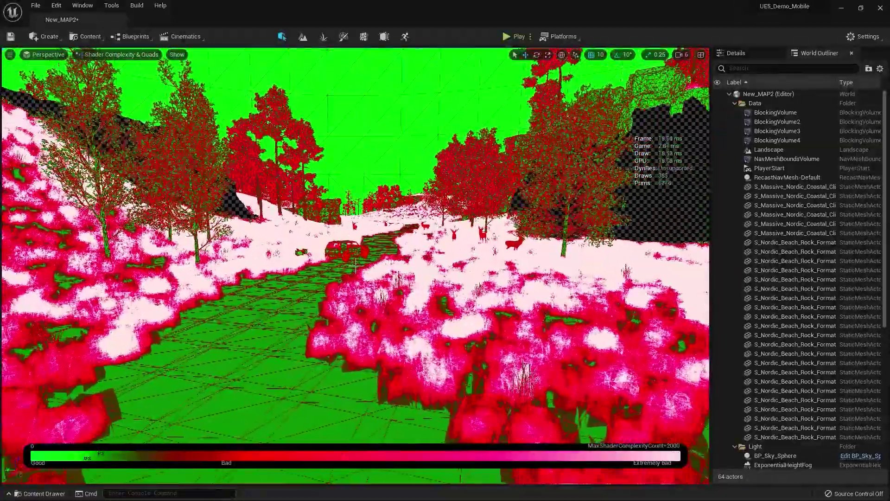
key("w")
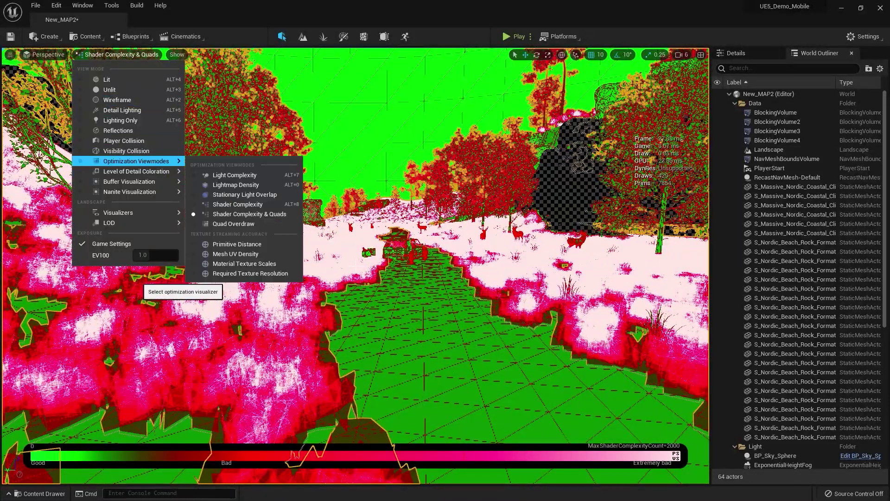
Switch the viewport to the Quad Overdraw view and inspect the hills, trees, grass and path from several viewpoints
left_click(279, 225)
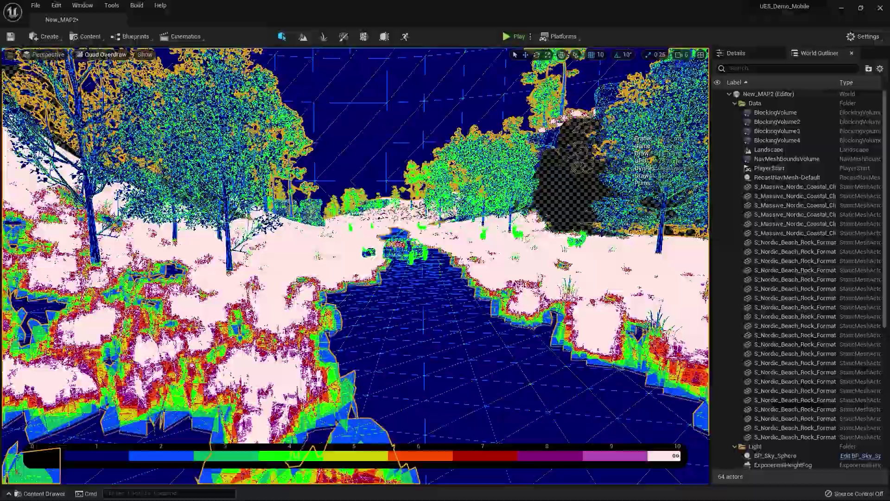
key("s")
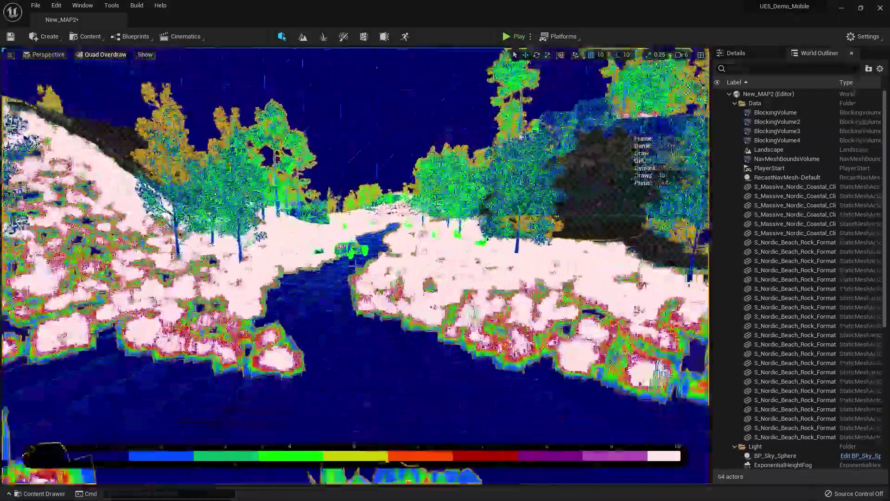
right_click_drag(356, 266, 393, 251)
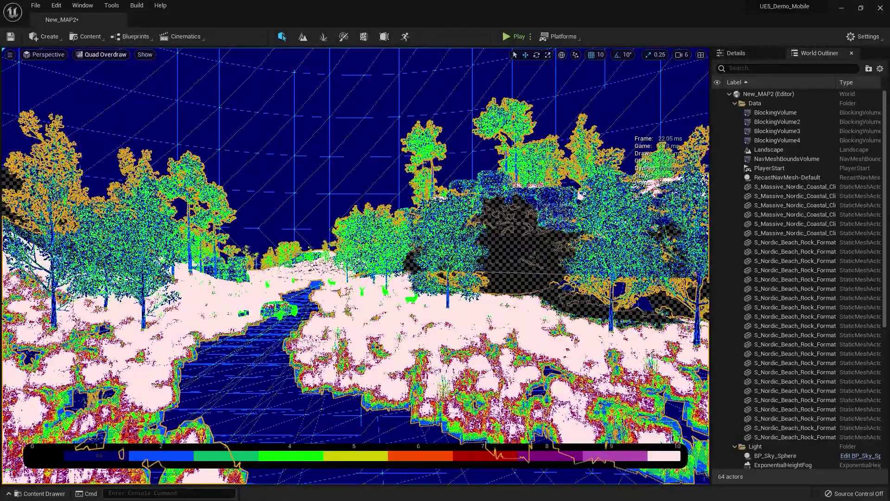
right_click_drag(356, 266, 228, 257)
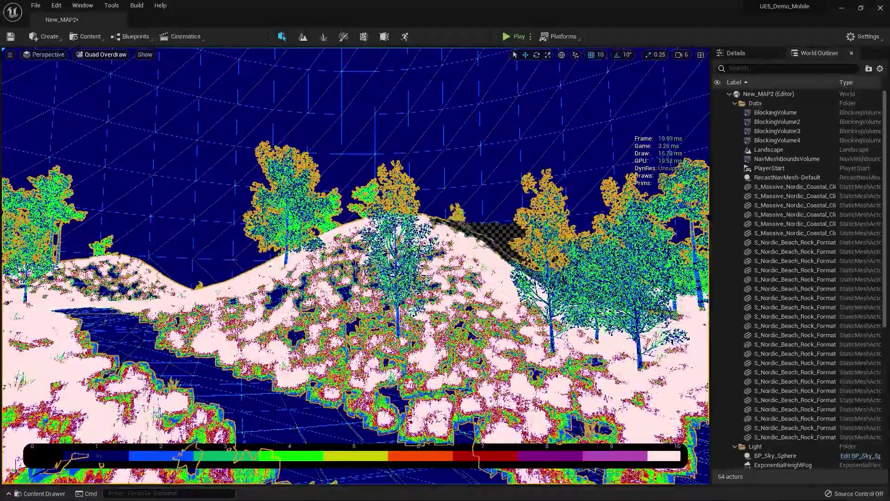
right_click_drag(356, 266, 407, 314)
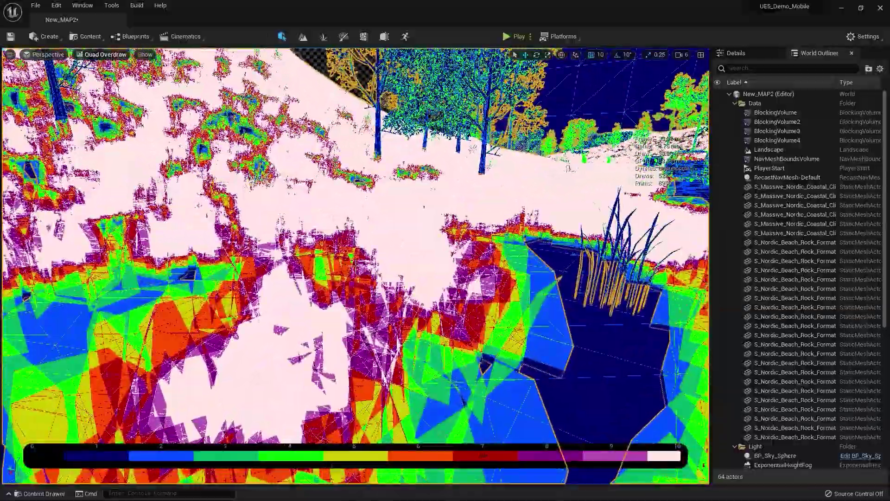
right_click_drag(356, 266, 430, 239)
right_click_drag(359, 246, 466, 248)
key("w")
right_click_drag(356, 266, 367, 299)
key("s")
right_click_drag(356, 267, 266, 258)
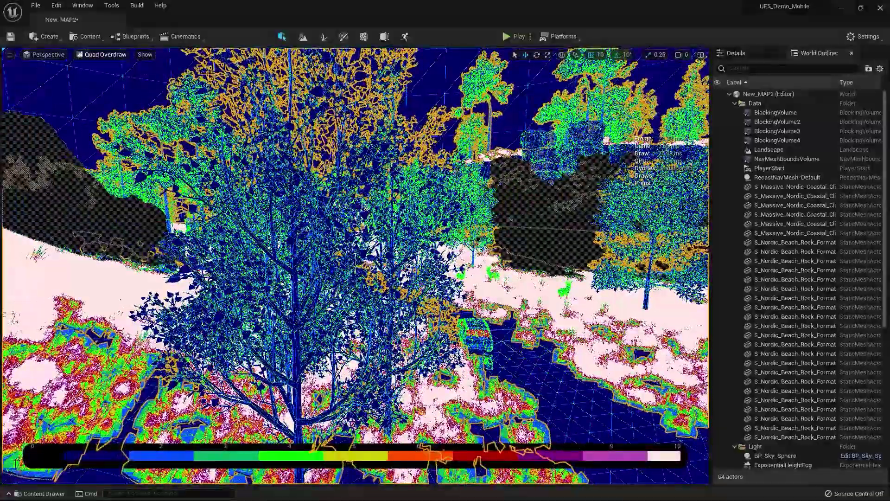
Inspect the landscape in the Nanite visualization Overview, and return the viewport to the Lit view
left_click(102, 54)
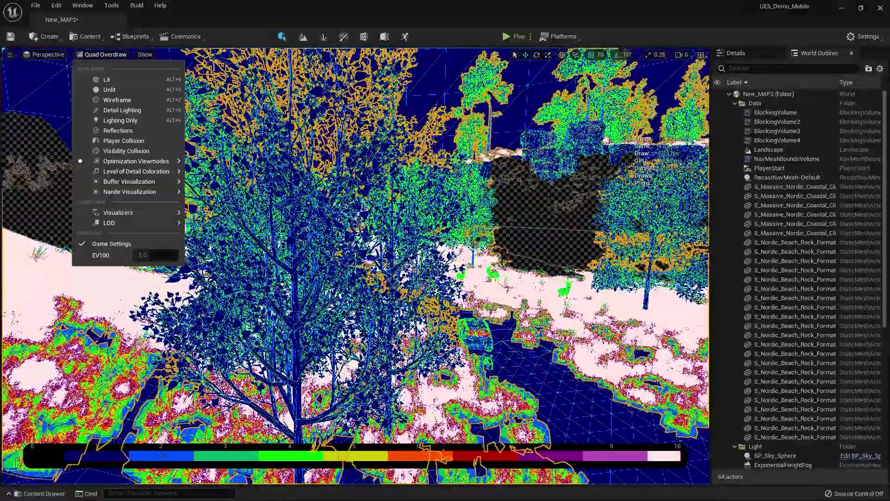
mouse_move(139, 192)
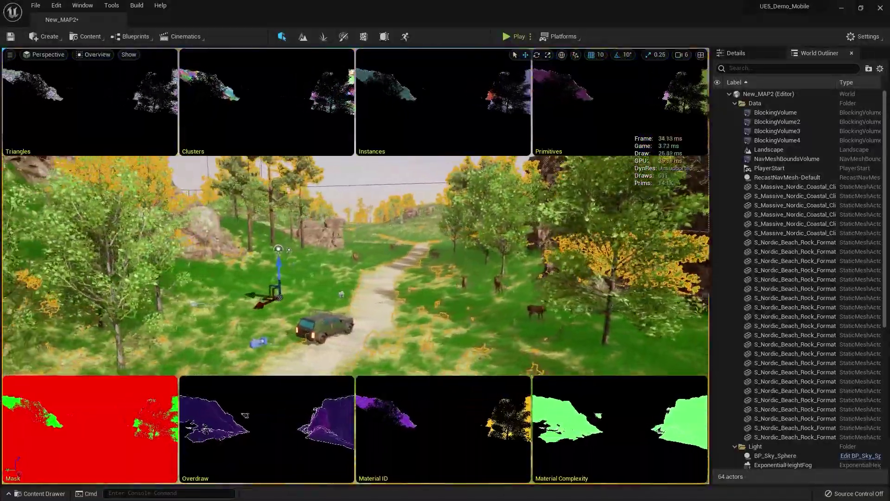
right_click_drag(355, 266, 372, 249)
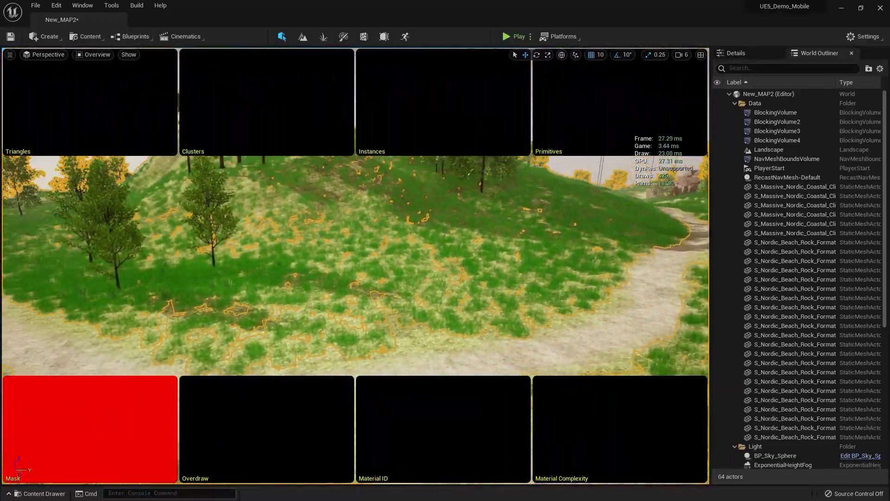
mouse_move(356, 266)
right_mouse_down()
mouse_move(501, 267)
mouse_move(505, 255)
mouse_move(362, 266)
right_mouse_up()
key("w")
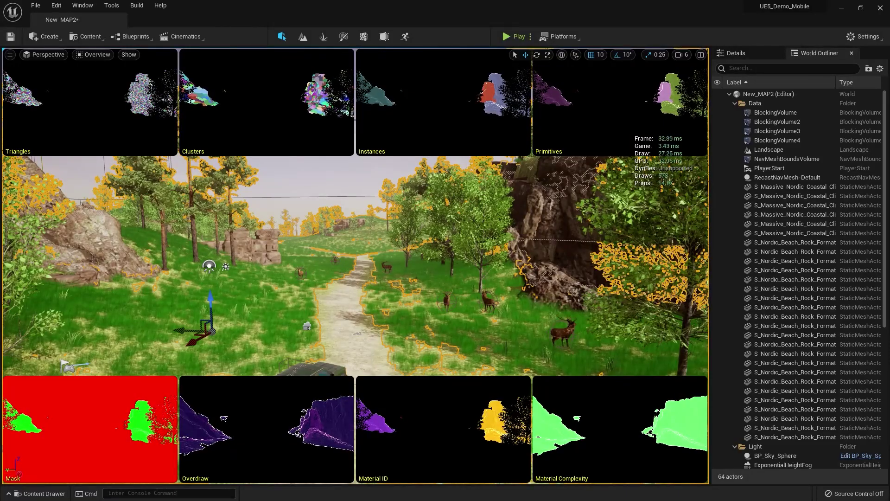
left_click(93, 55)
left_click(176, 80)
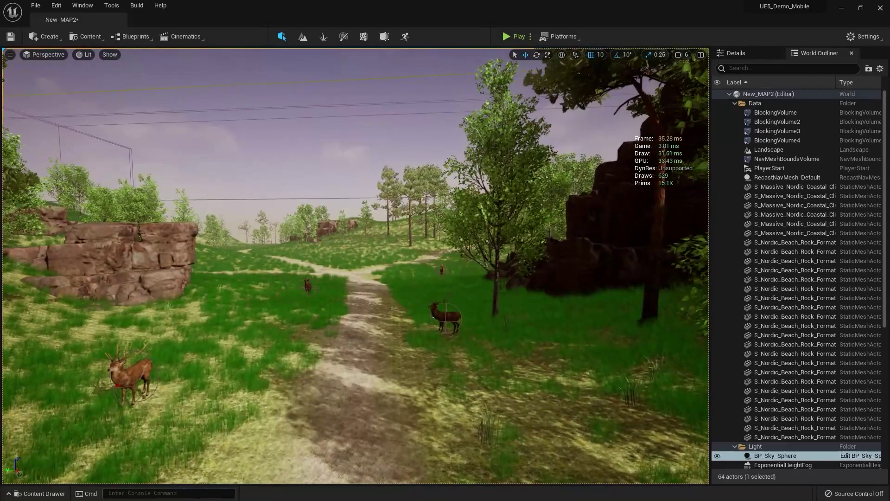
Select the dark rock formation beside the path, locate its static mesh in the content folders and check its Nanite options
right_click_drag(355, 266, 418, 265)
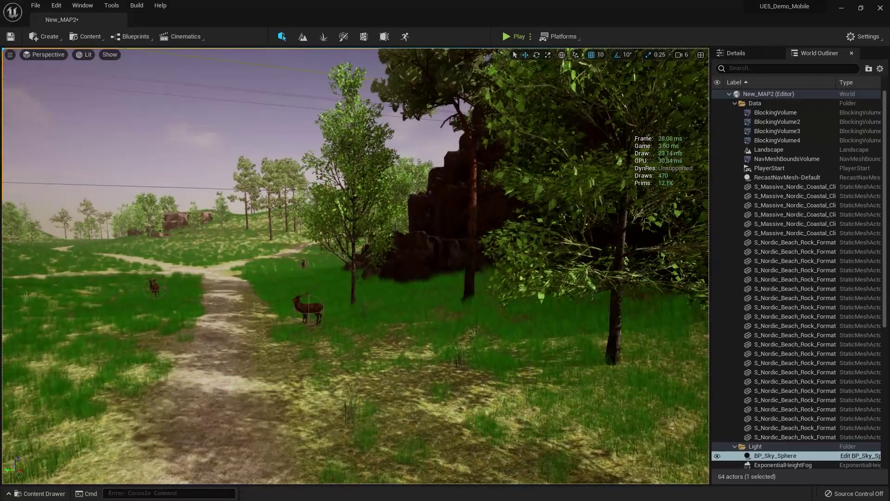
left_click(352, 195)
left_click(432, 255)
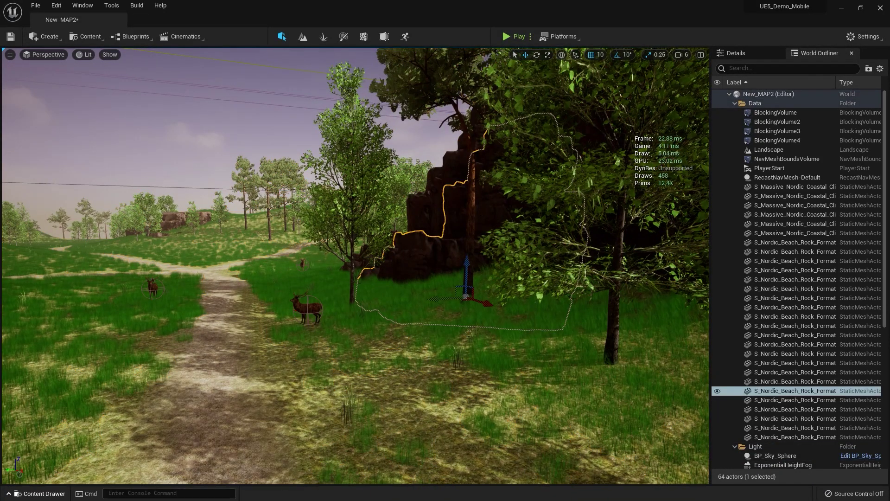
key("ctrl+b")
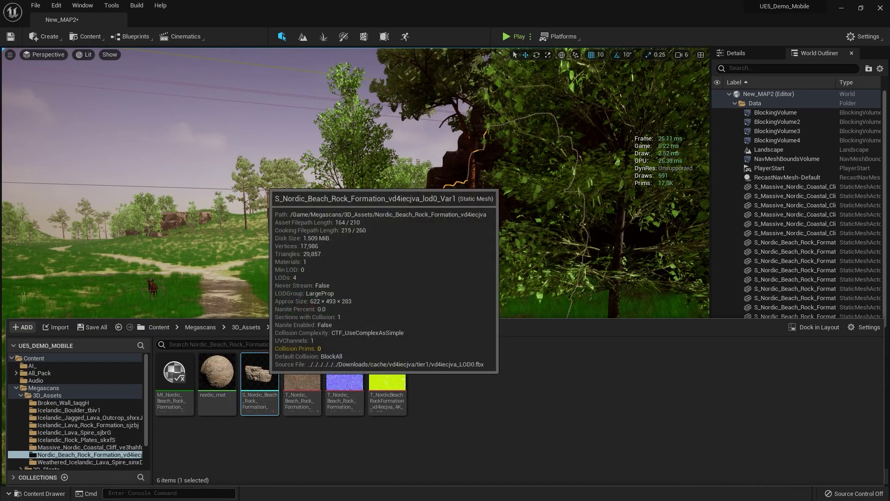
right_click(260, 378)
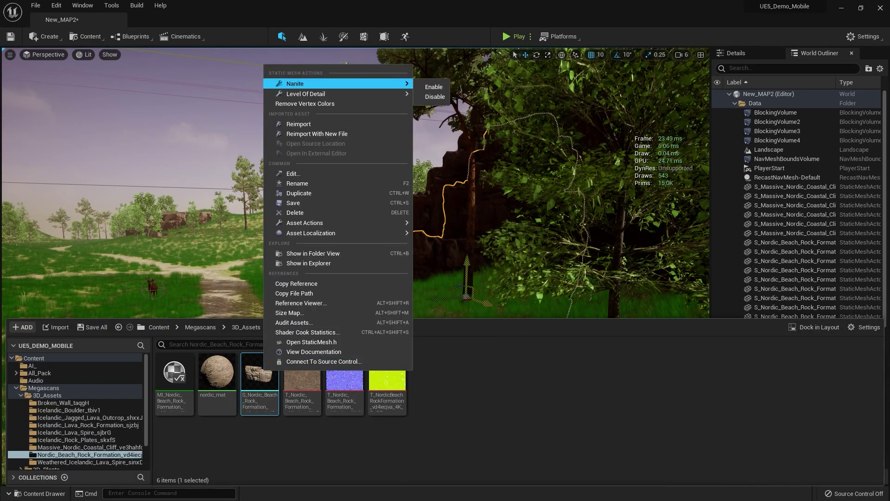
left_click(478, 394)
mouse_move(355, 186)
right_mouse_down()
mouse_move(446, 199)
mouse_move(324, 195)
mouse_move(355, 186)
right_mouse_up()
left_click(343, 121)
right_click_drag(344, 120, 355, 121)
key("w")
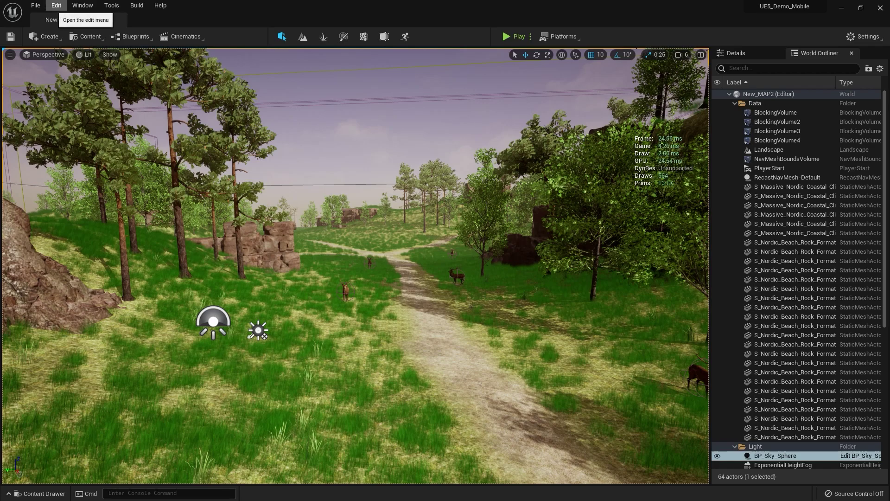
Open the project settings and search them for "virtual" to find the virtual texture rendering options
left_click(56, 5)
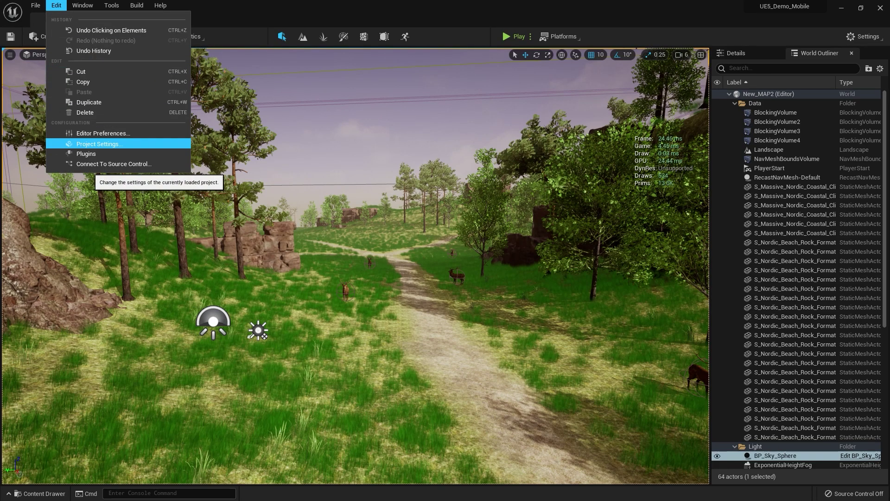
left_click(99, 143)
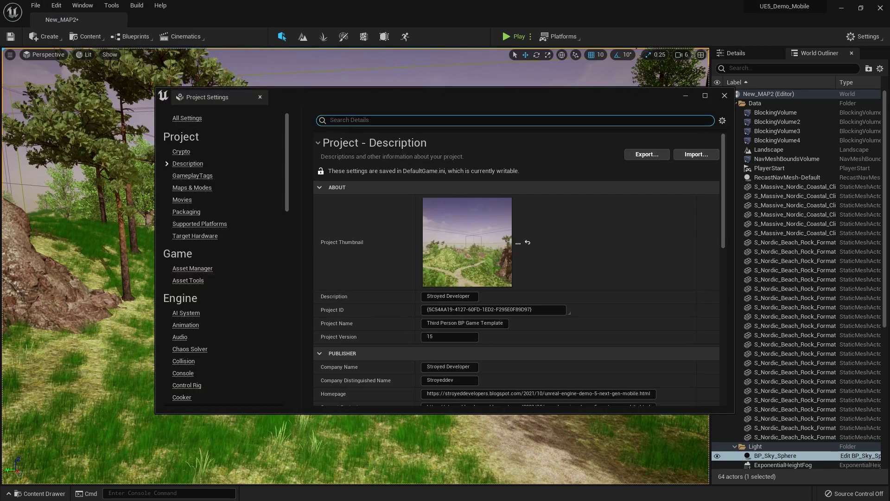
type("virtual")
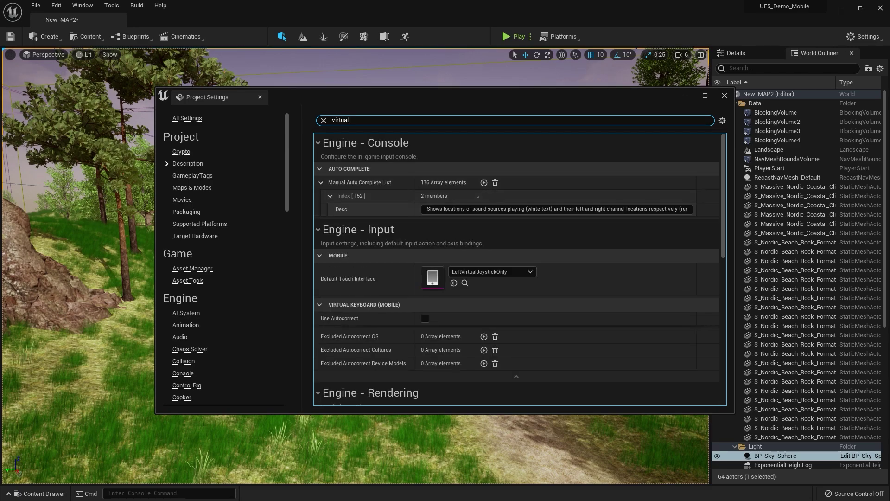
scroll(519, 269, "down", 5)
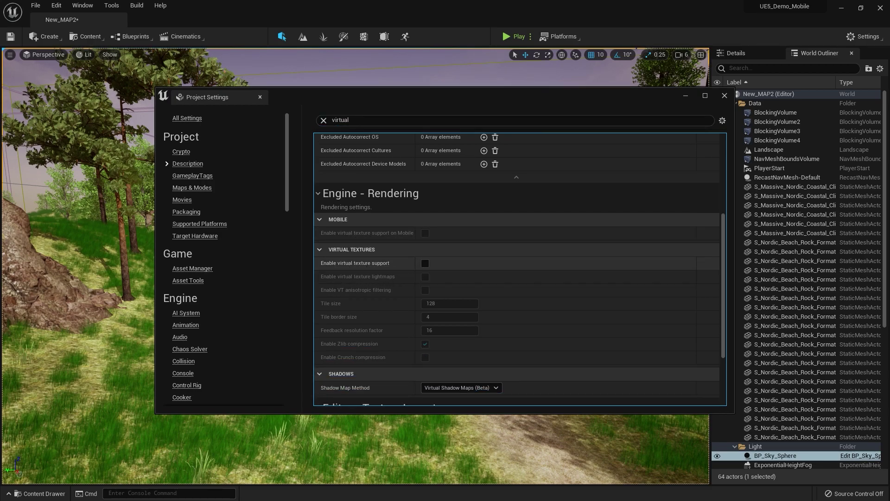
Enable virtual texture support, virtual texture support on Mobile and virtual texture lightmaps, and review the remaining virtual settings
left_click(424, 263)
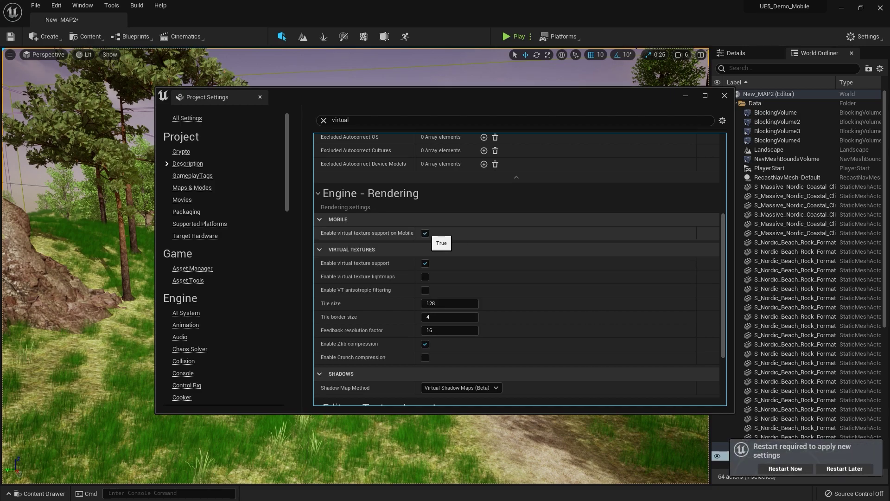
left_click(425, 233)
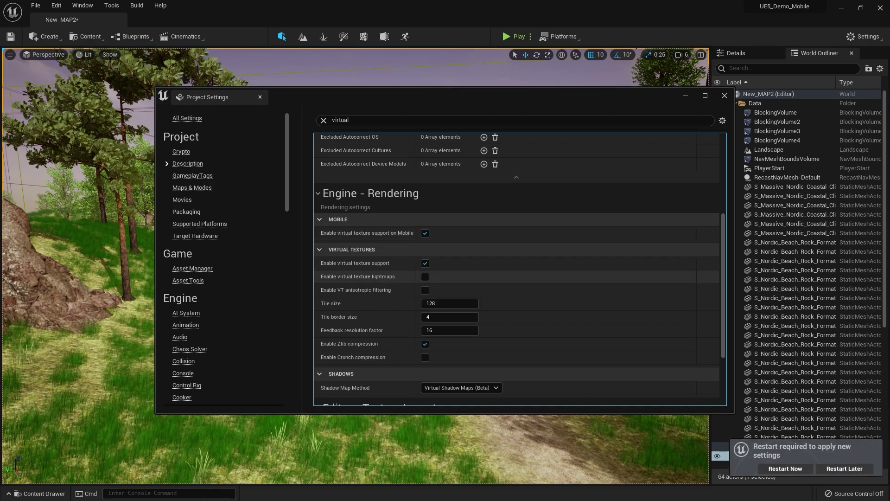
left_click(425, 276)
scroll(518, 269, "down", 5)
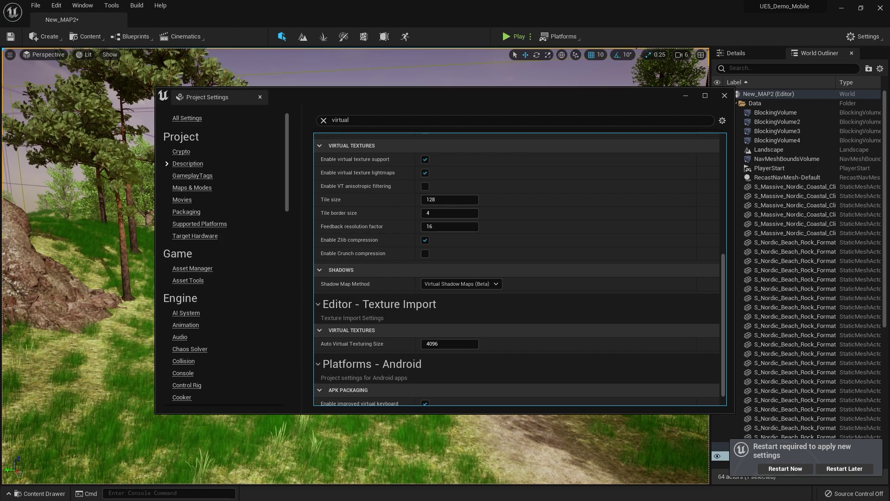
scroll(517, 283, "down", 1)
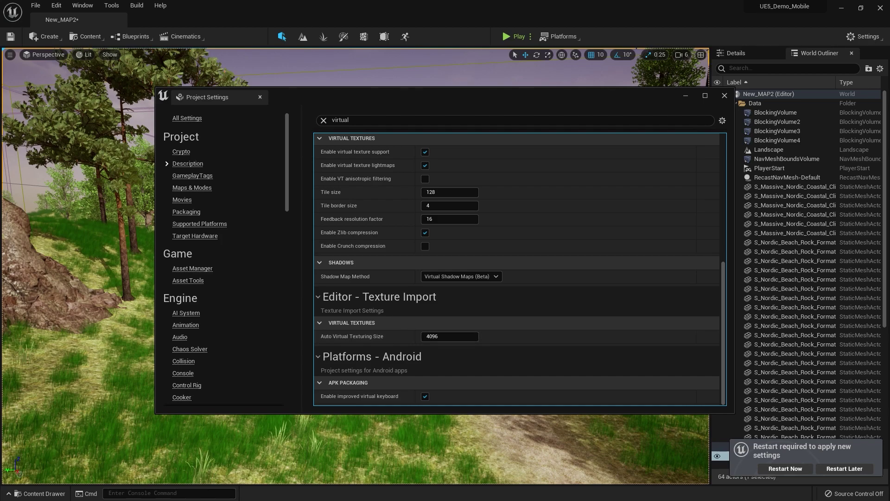
Close the project settings and restart the editor to apply them, saving the New_MAP2 level
left_click(725, 96)
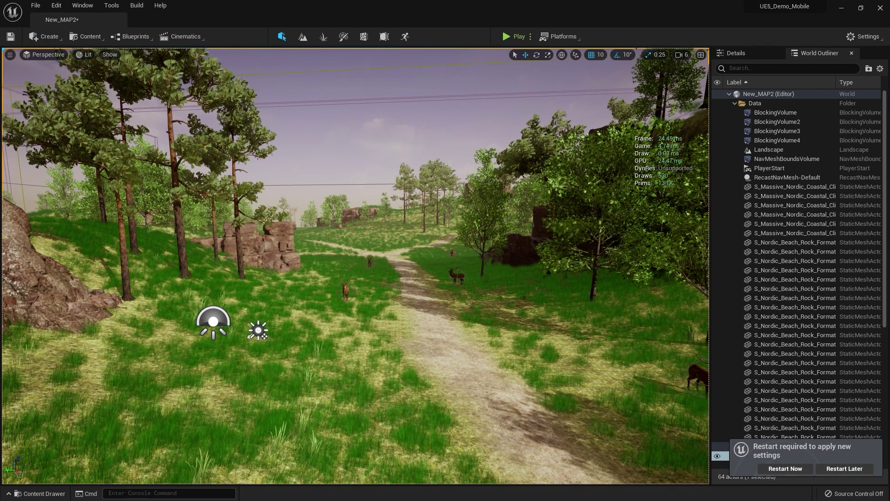
left_click(785, 467)
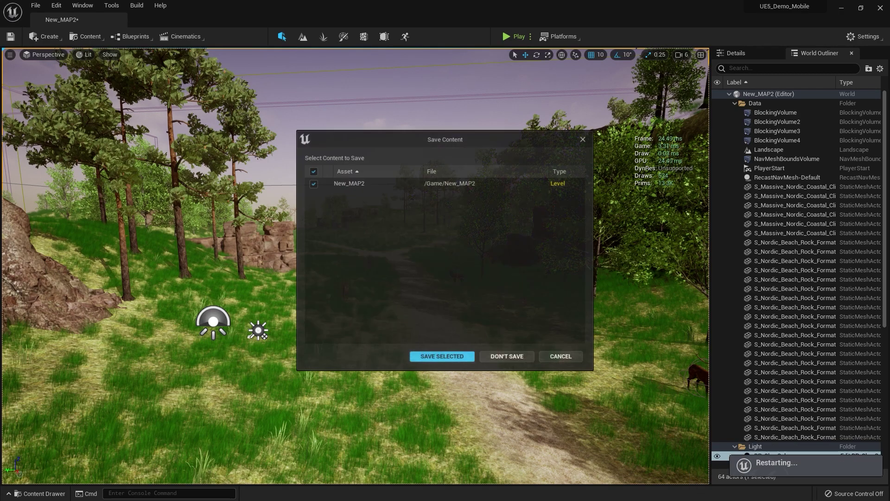
left_click(442, 357)
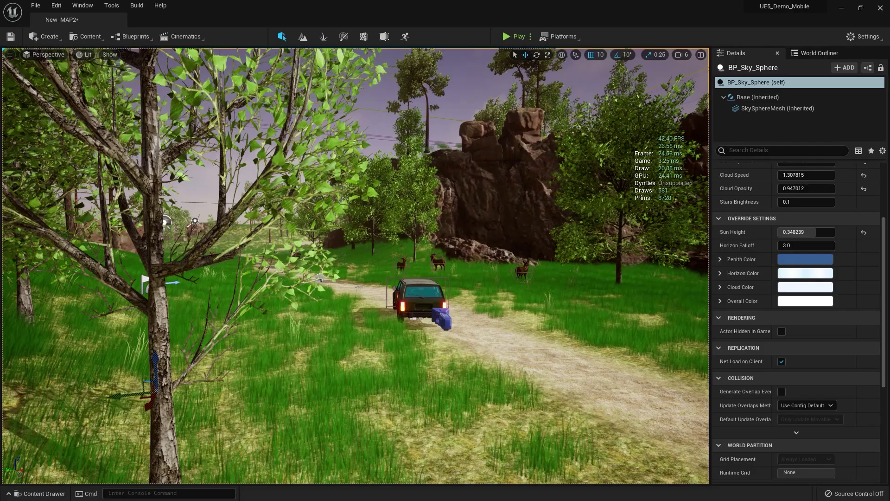
Look around the path, car and cliff in the Lit view and check the frame rate and timing statistics
key("F9")
key("w")
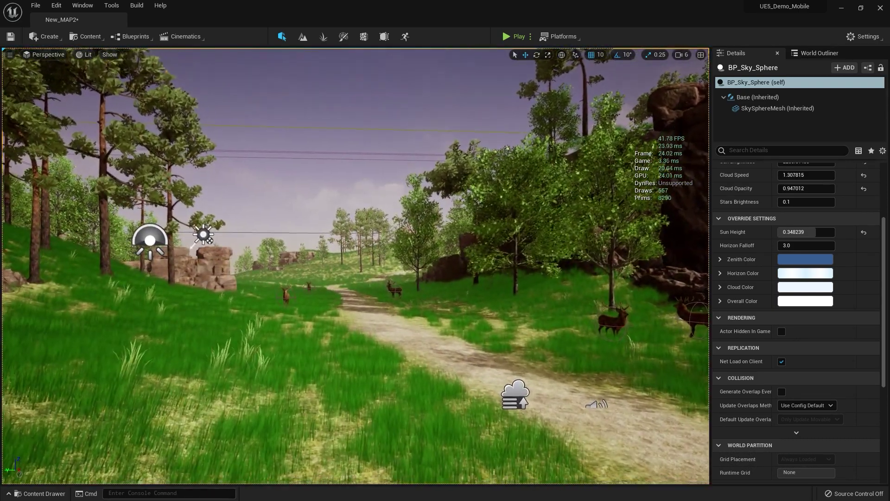
key("s")
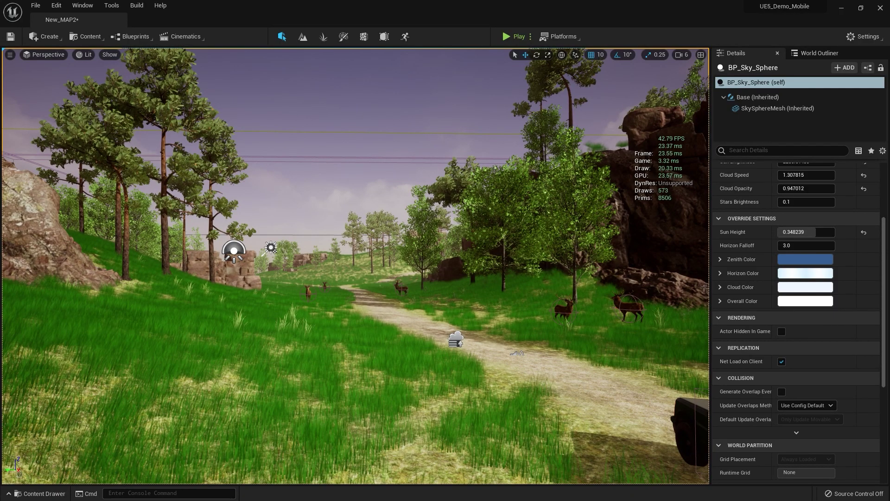
right_click_drag(356, 266, 467, 265)
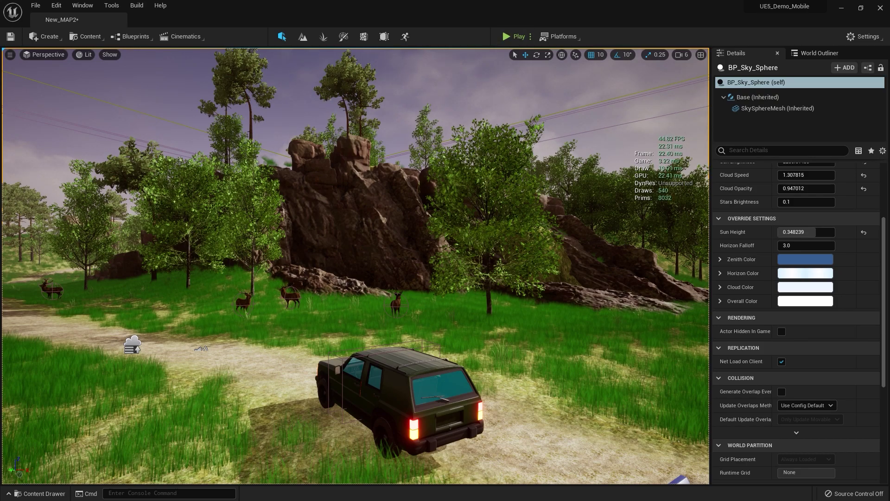
right_click_drag(356, 266, 278, 283)
Examine the tall grass clump up close in the Lightmap Density view, and return the viewport to the Lit view
left_click(85, 54)
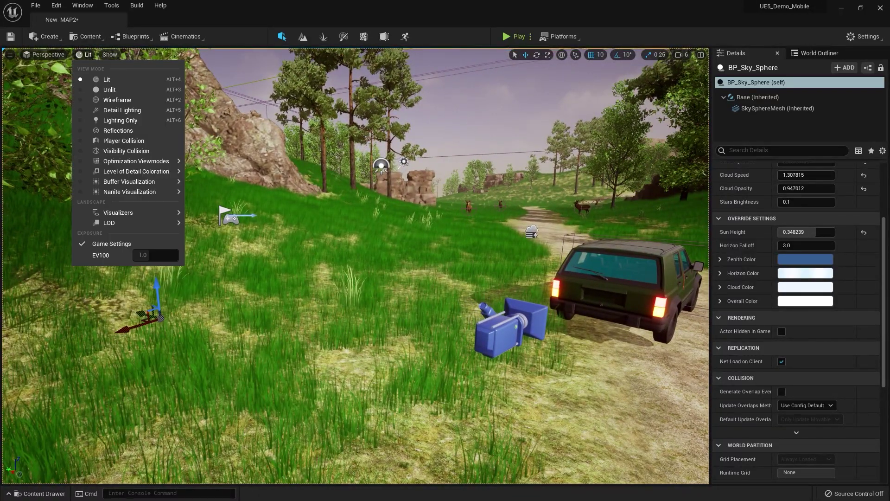
mouse_move(136, 161)
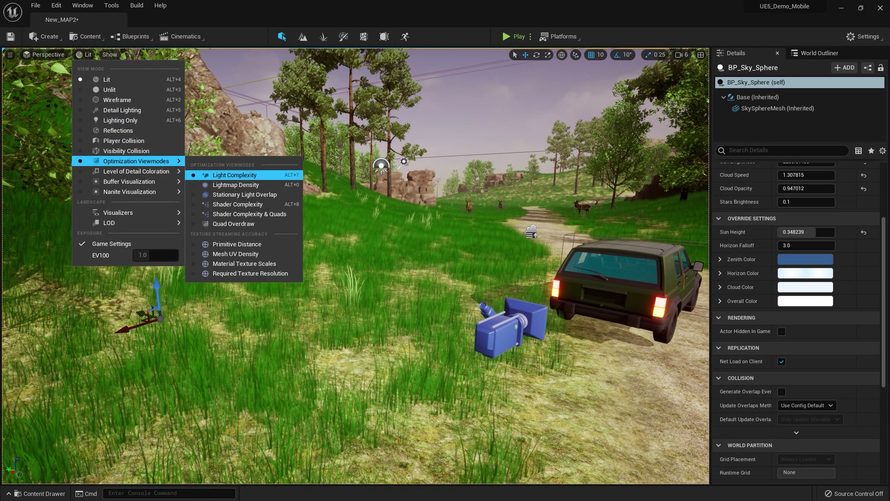
left_click(236, 184)
key("w")
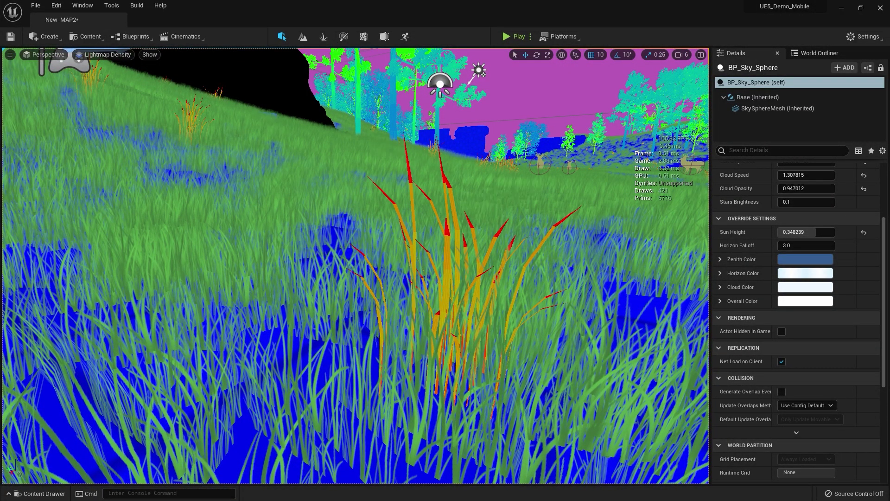
left_click(108, 55)
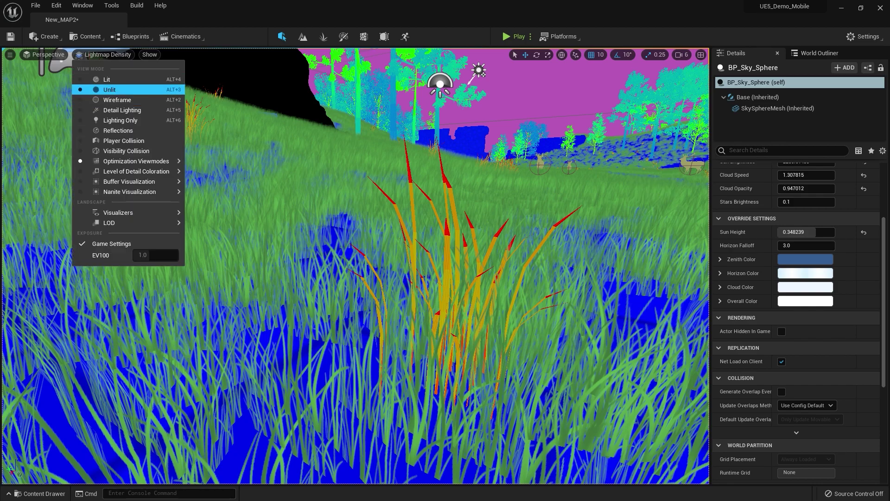
left_click(106, 79)
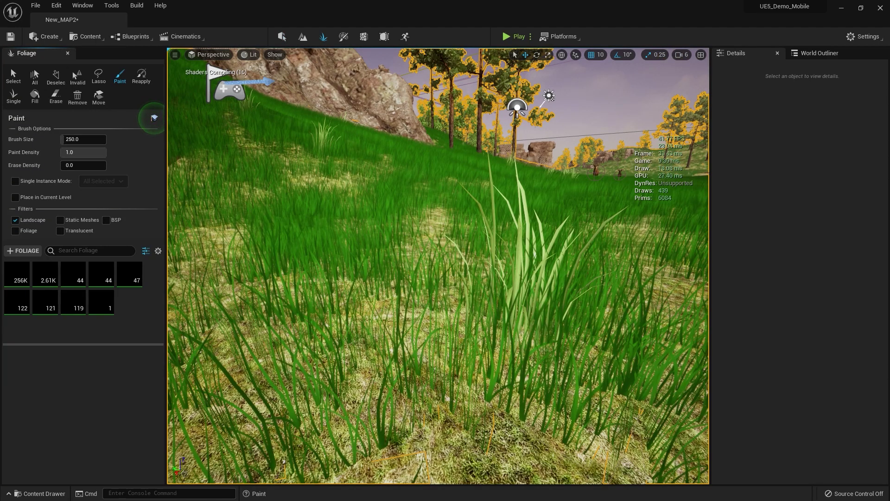
Open the mesh of the Grass2_05 foliage type for editing and view the grass from farther away
left_click(47, 276)
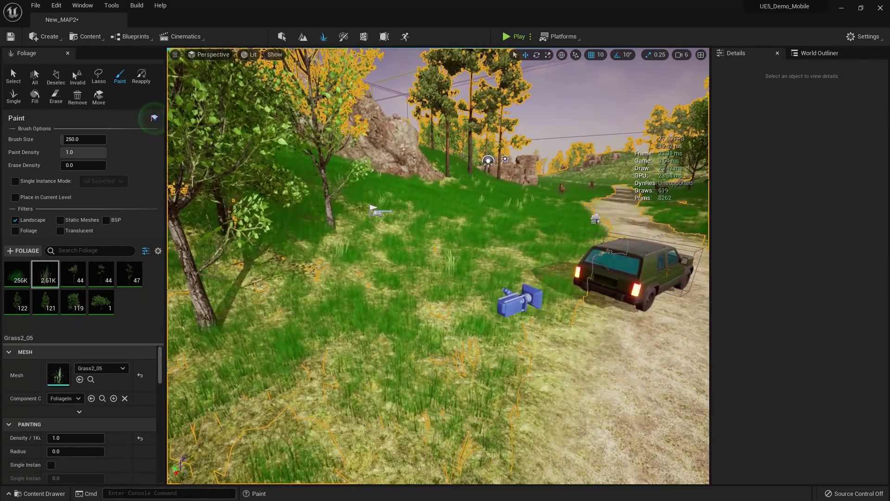
left_click(91, 379)
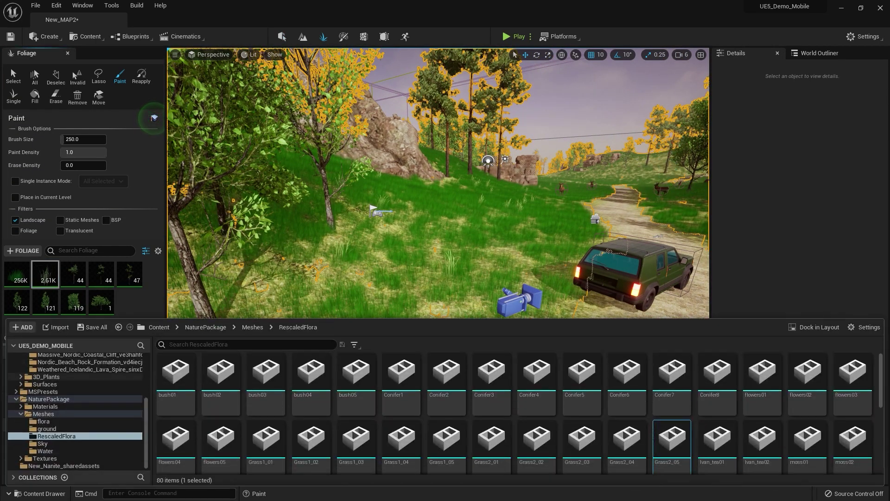
double_click(676, 440)
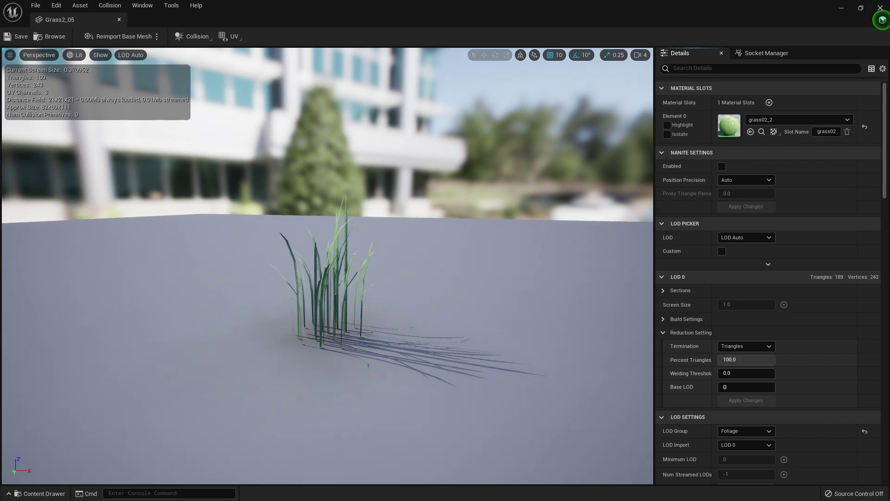
key("s")
right_click_drag(327, 266, 306, 270)
key("s")
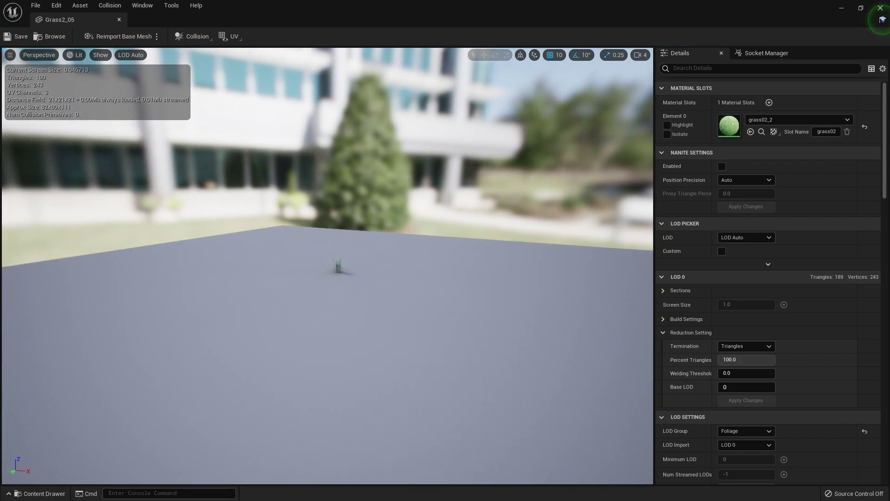
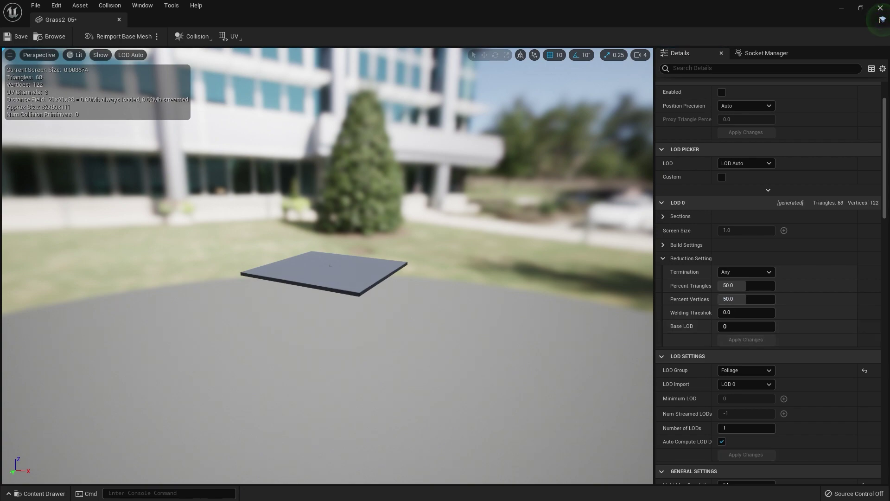
Set the grass mesh's LOD group to SmallProp, accepting the overwrite of its current LOD settings
scroll(721, 96, "down", 5)
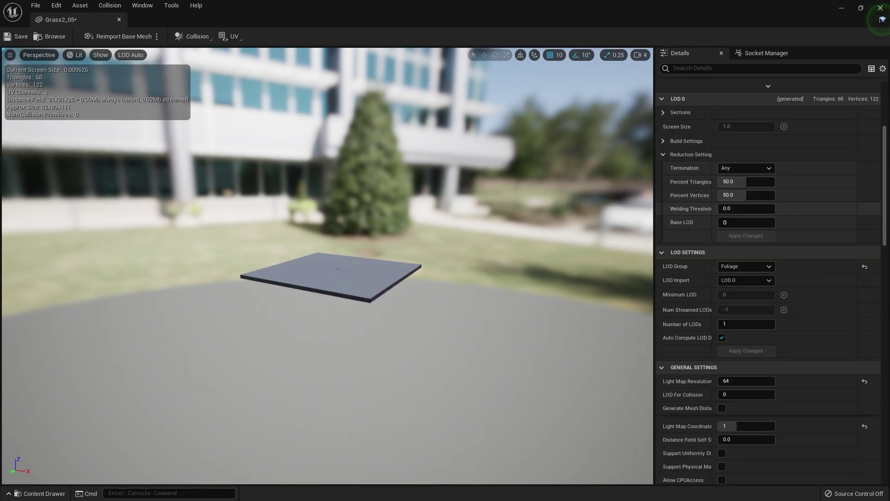
scroll(730, 139, "up", 4)
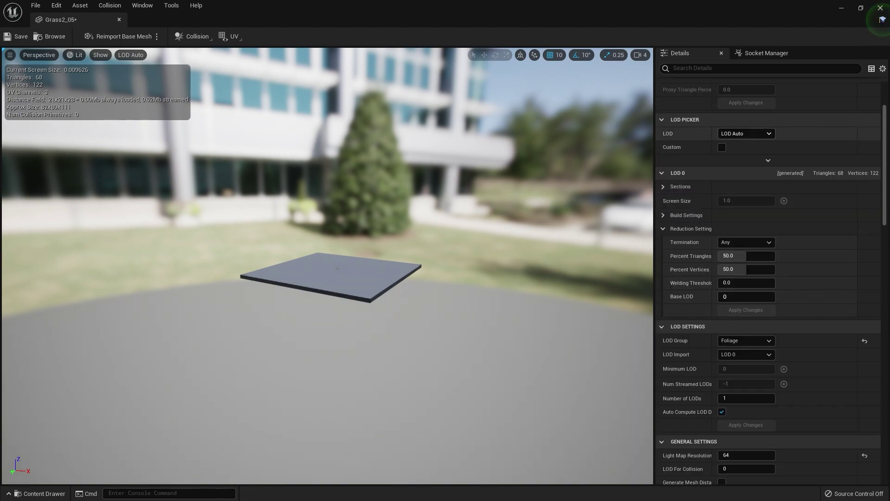
left_click(722, 147)
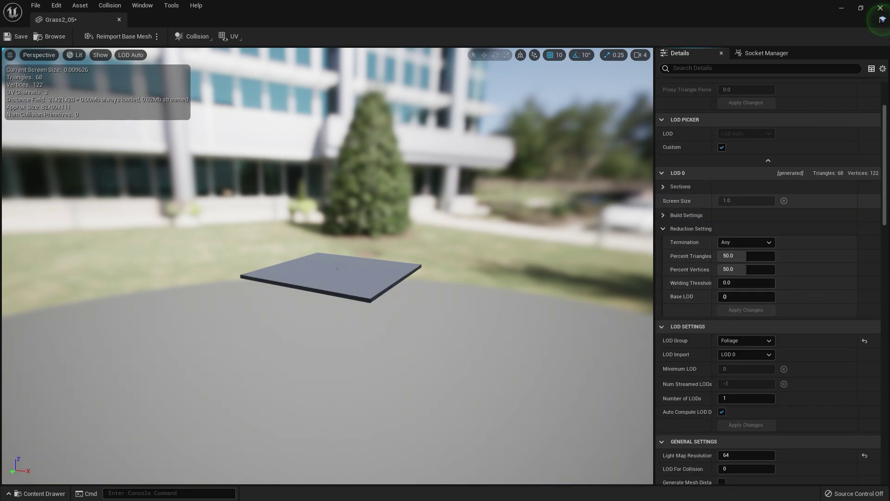
left_click(722, 147)
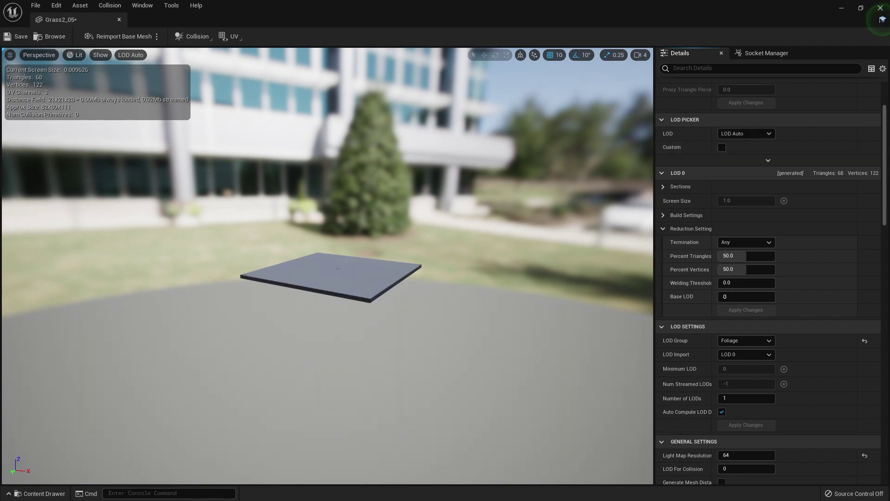
scroll(742, 278, "down", 2)
left_click(746, 296)
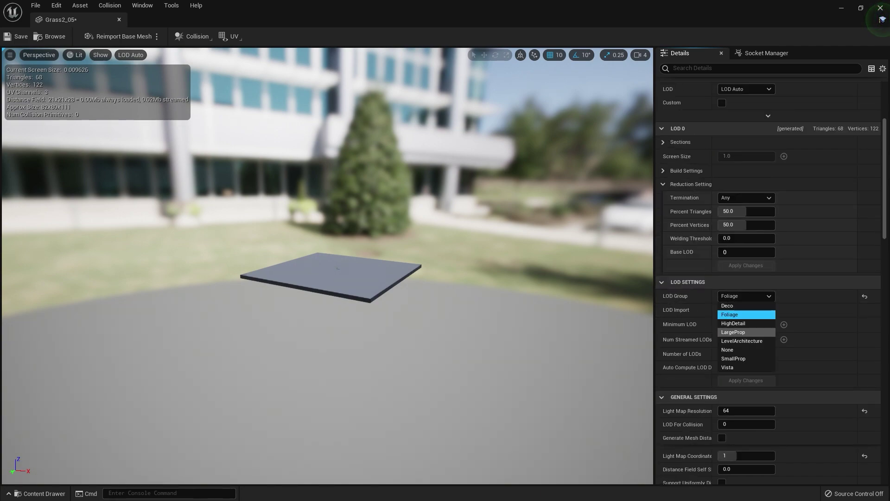
left_click(733, 359)
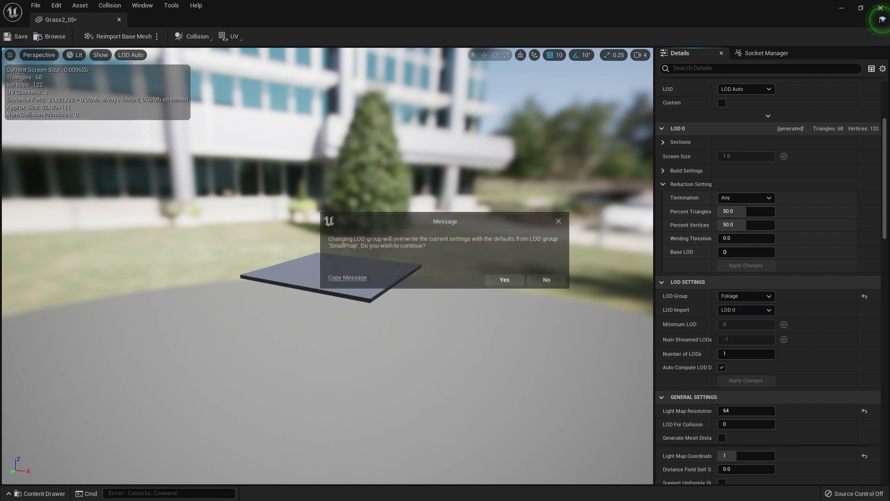
left_click(505, 281)
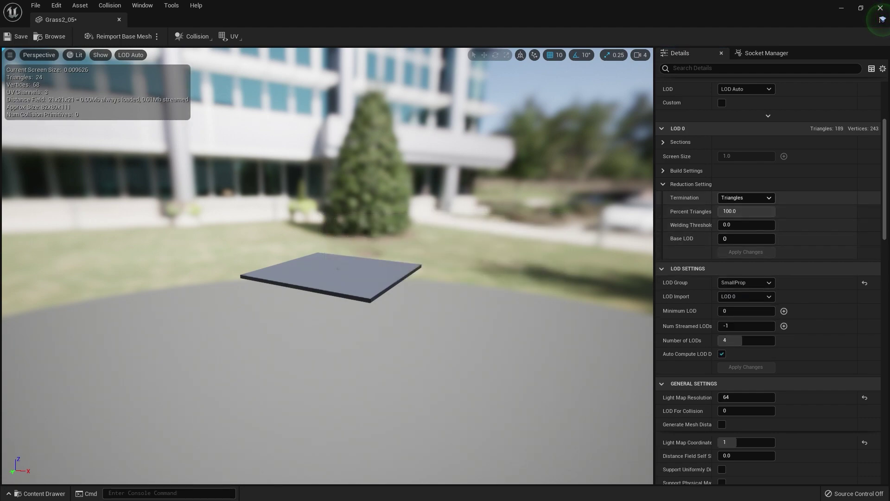
Enable the custom LOD picker, show only LOD 3, and remove LOD 3 from the grass mesh
scroll(746, 212, "up", 2)
left_click(722, 147)
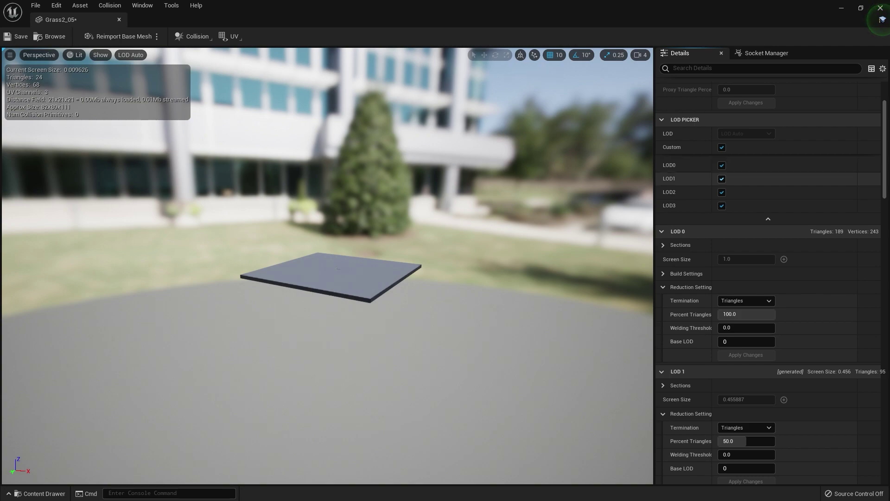
right_click(691, 205)
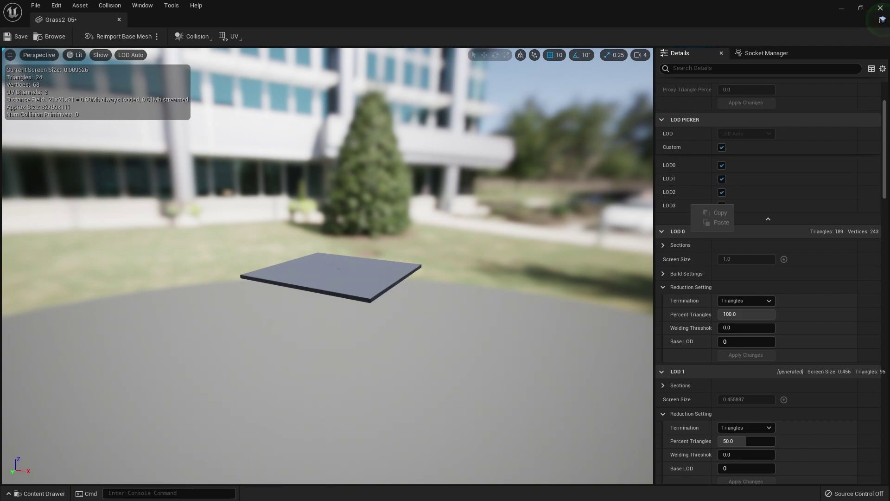
left_click(722, 192)
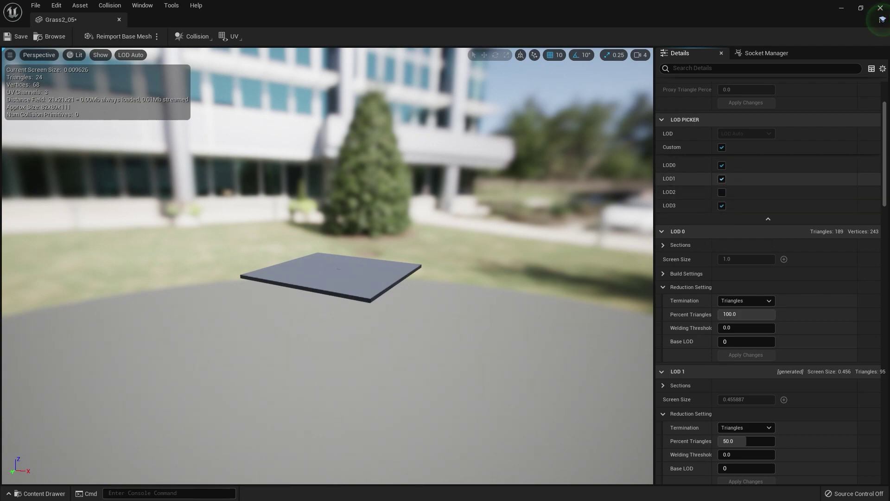
left_click(722, 179)
left_click(722, 166)
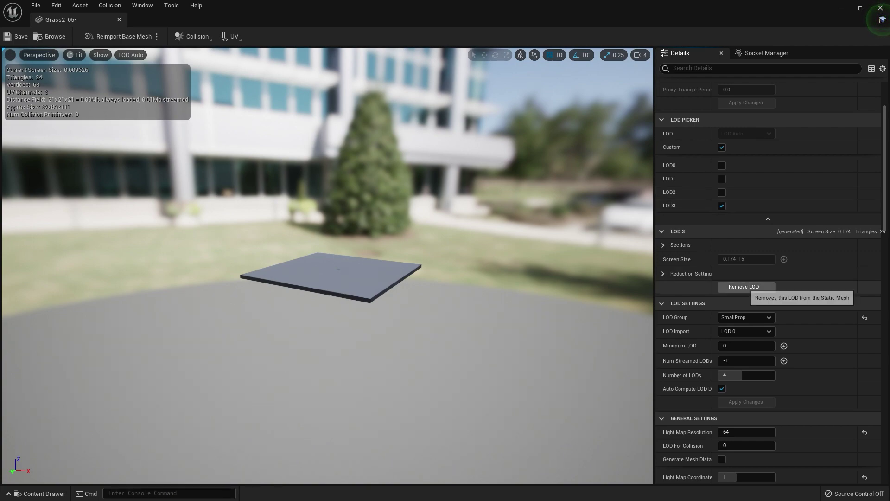
left_click(744, 286)
key("Return")
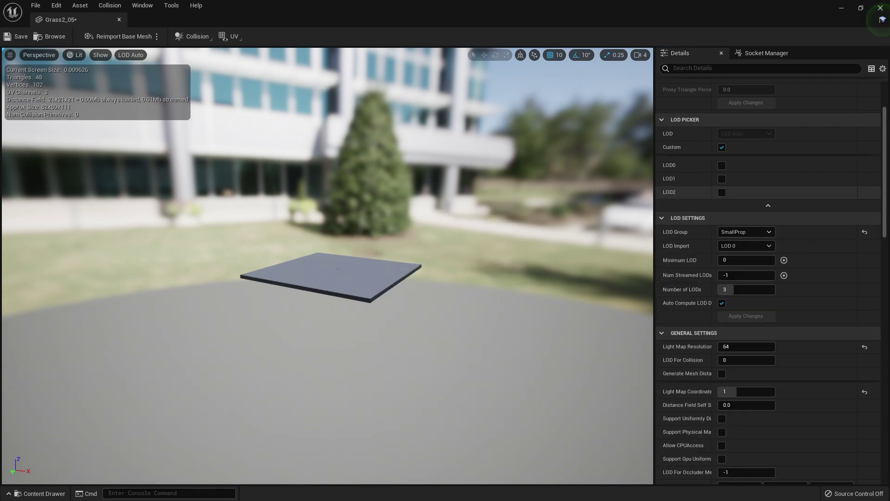
Reduce the triangle percentage to 5 for LOD 2 and 30 for LOD 1, applying the changes
left_click(722, 192)
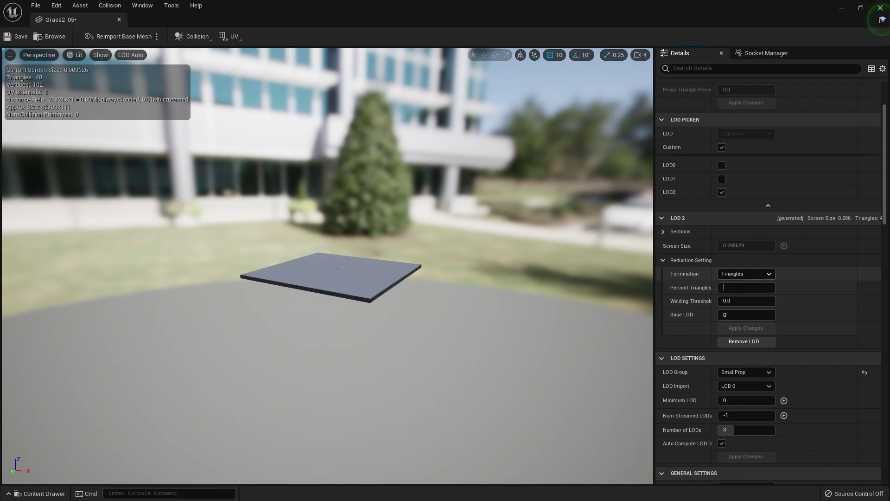
left_click(745, 328)
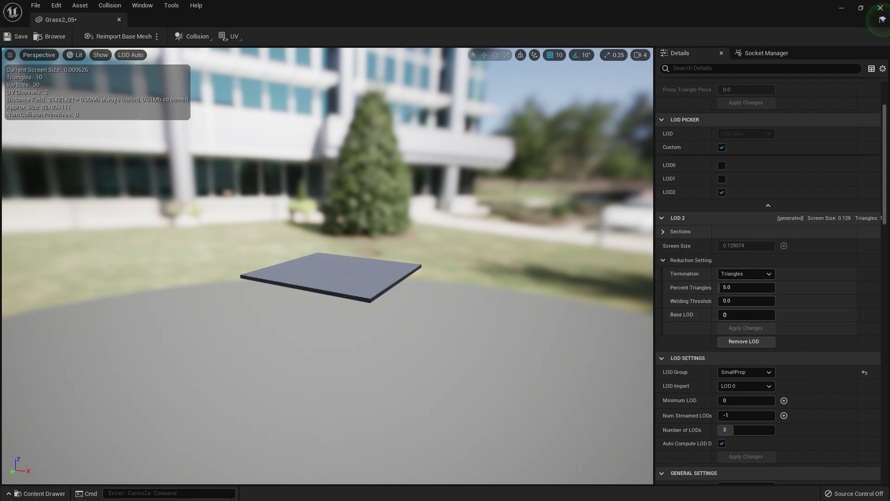
left_click(722, 192)
left_click(722, 178)
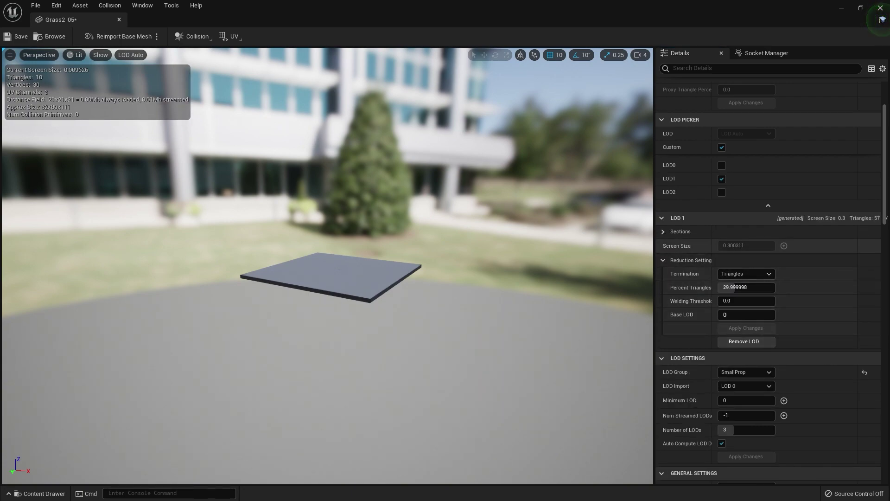
left_click(722, 179)
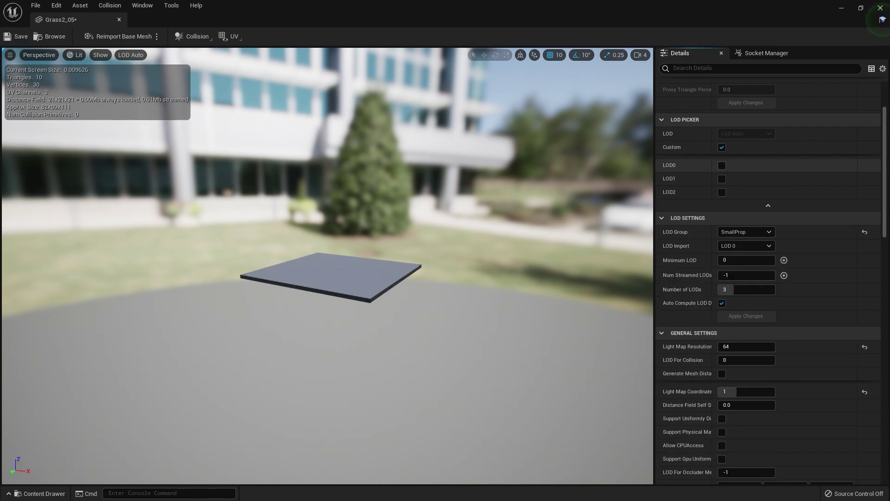
Set LOD 0's percent triangles to 45, apply the change, and turn off the custom LOD picker
left_click(722, 165)
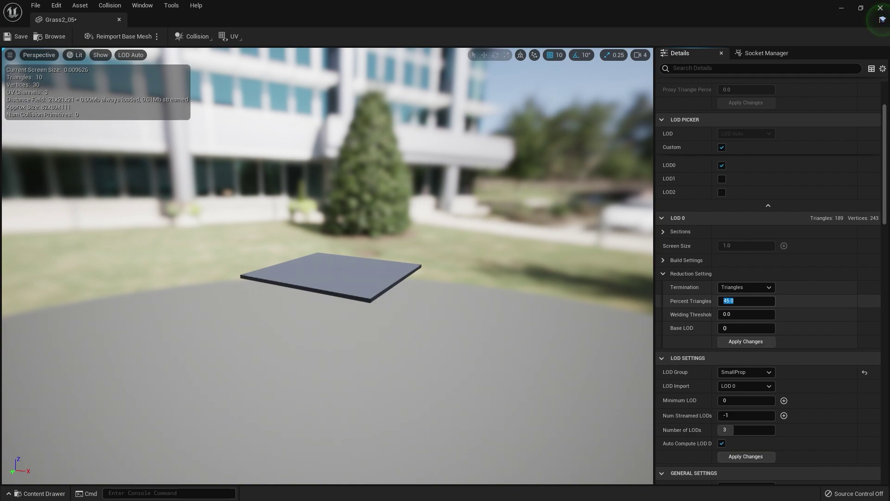
left_click(722, 167)
left_click(722, 147)
Preview the reduced grass at different distances with LOD Auto and save the Grass2_05 mesh
right_click_drag(328, 265, 297, 275)
key("w")
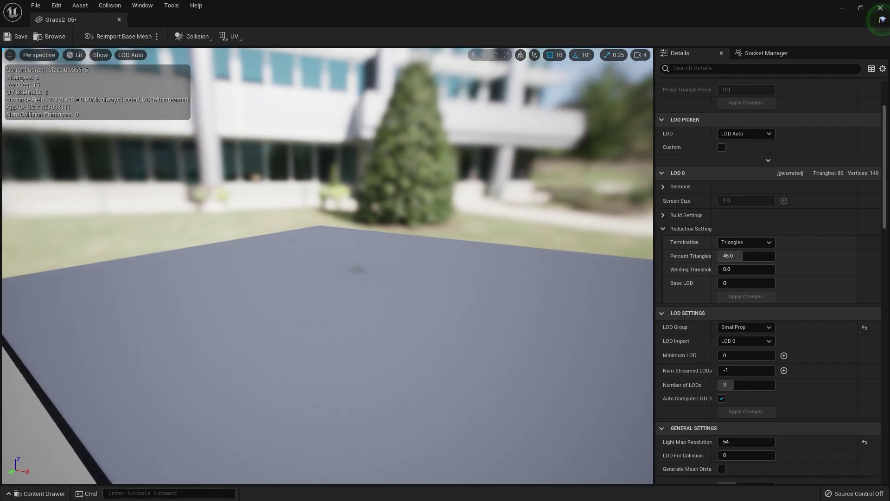
key("w")
right_click_drag(327, 266, 347, 260)
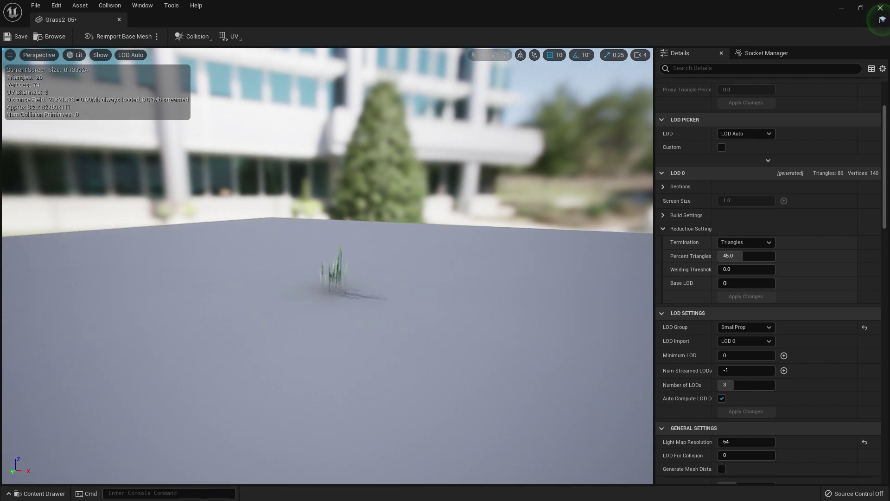
key("ctrl+s")
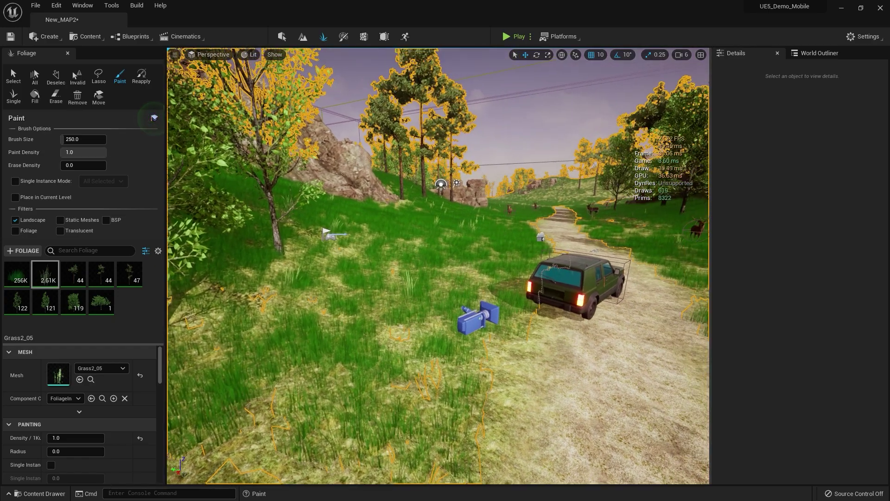
Check the frame statistics in the level around the path and car, and return to the Grass2_05 mesh
key("s")
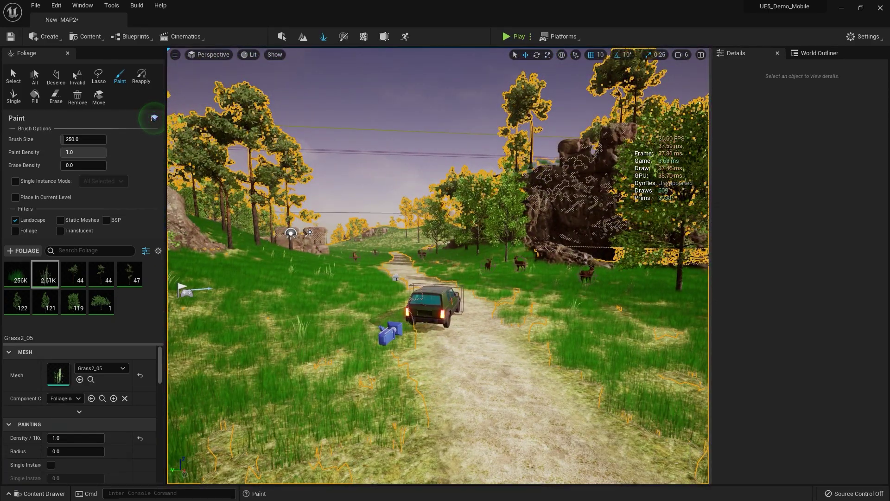
left_click(154, 118)
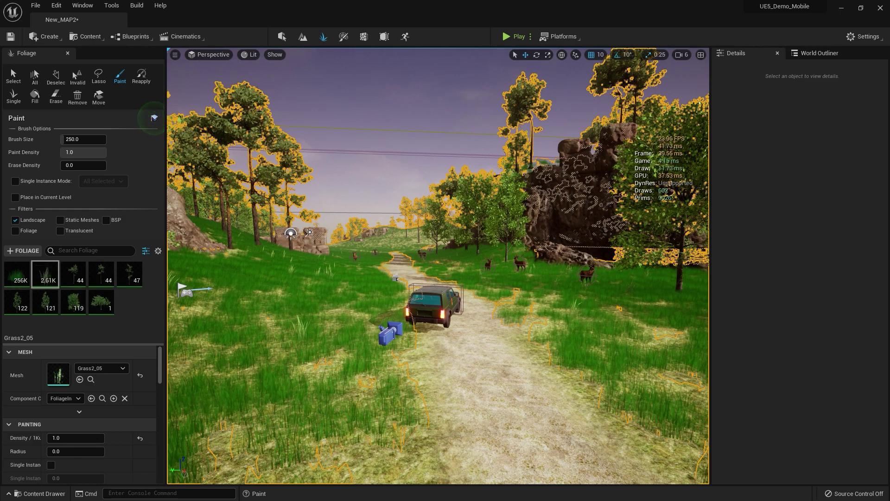
left_click(40, 494)
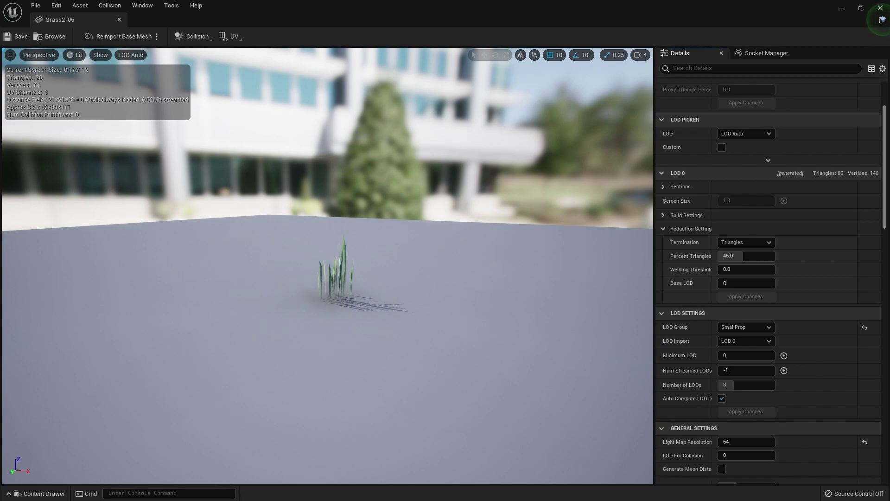
Open the mesh's grass02_2 material and its diffuse texture Grass2_D, and examine the texture up close
left_click_drag(885, 131, 884, 105)
left_click(762, 132)
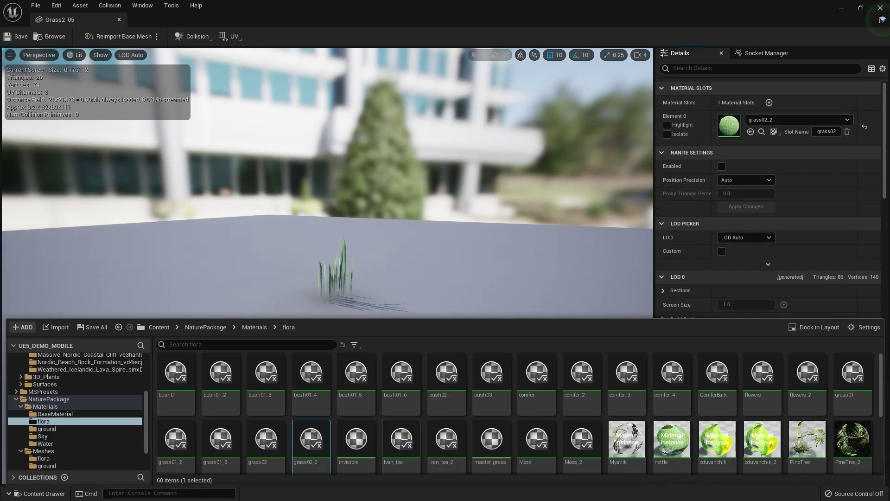
double_click(312, 439)
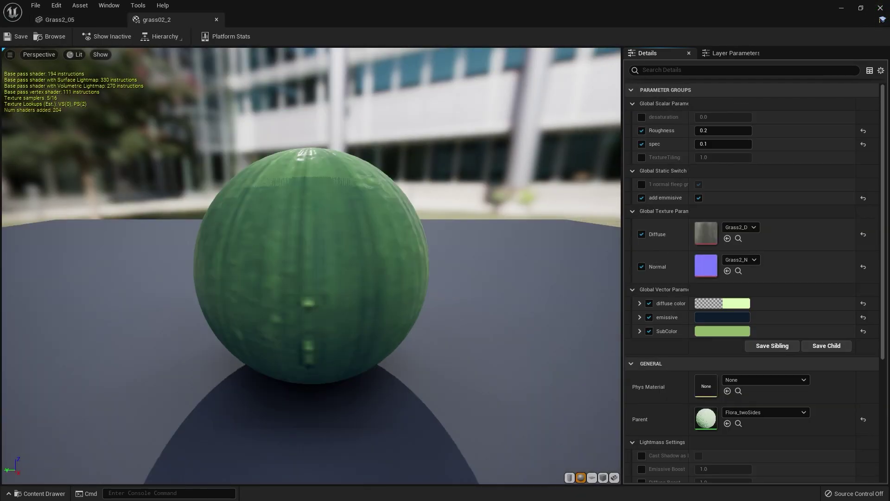
left_click(739, 238)
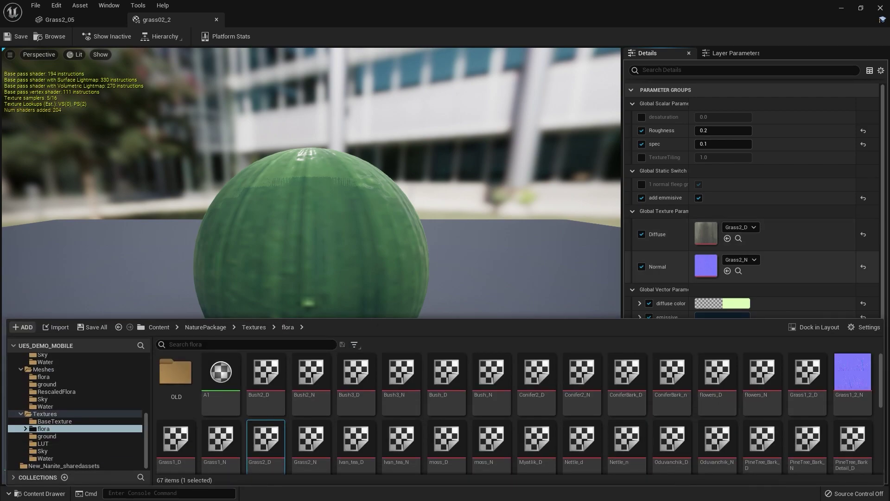
double_click(265, 441)
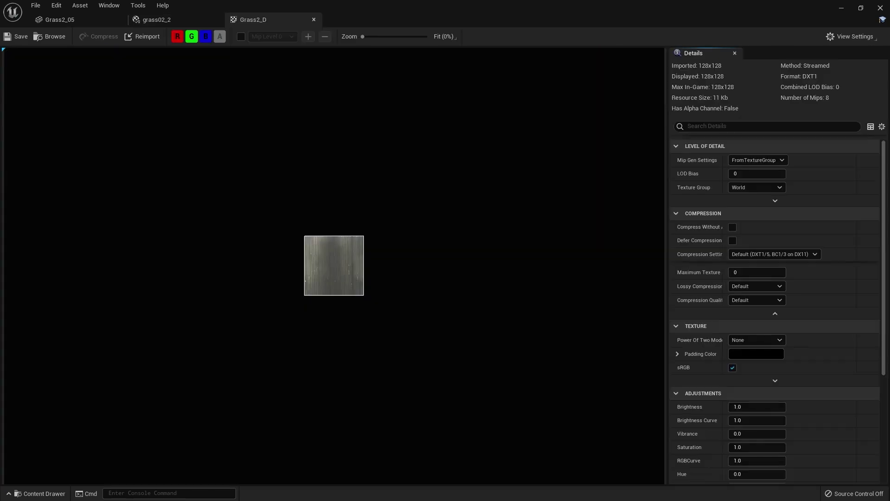
scroll(345, 280, "up", 8)
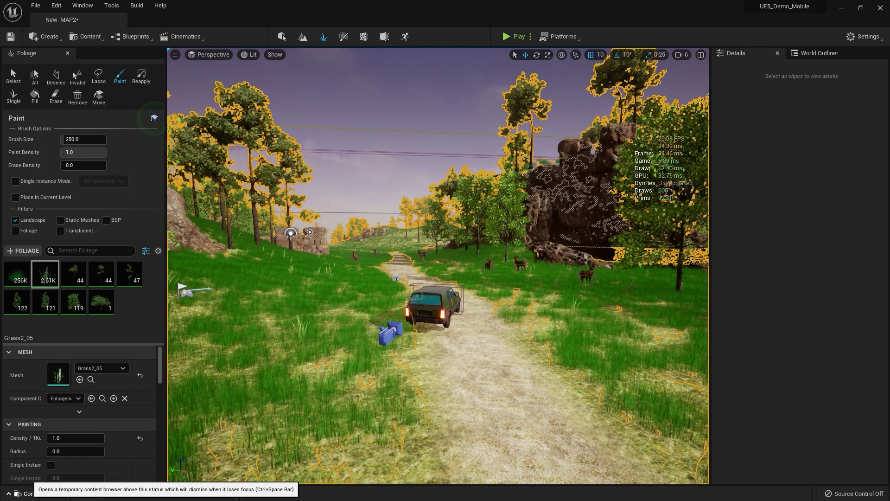
Create a material named ai2 from the Grass2_D texture in the flora textures folder
left_click(41, 493)
right_click(260, 423)
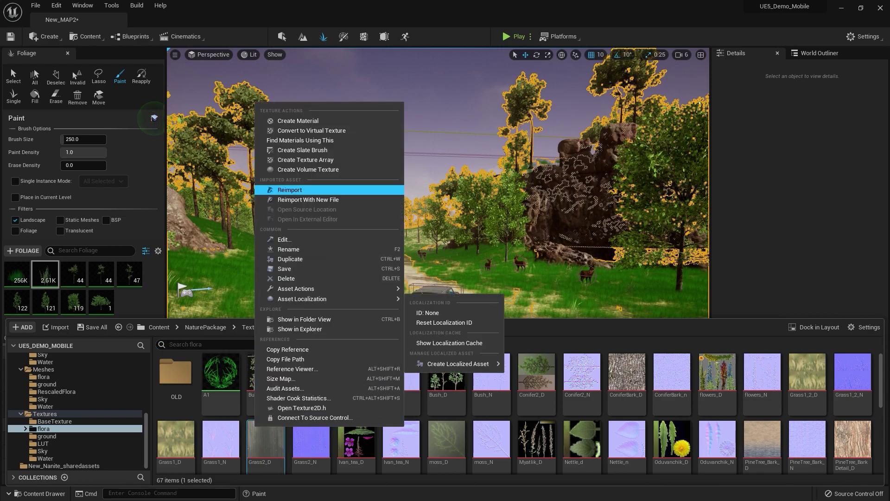
left_click(298, 121)
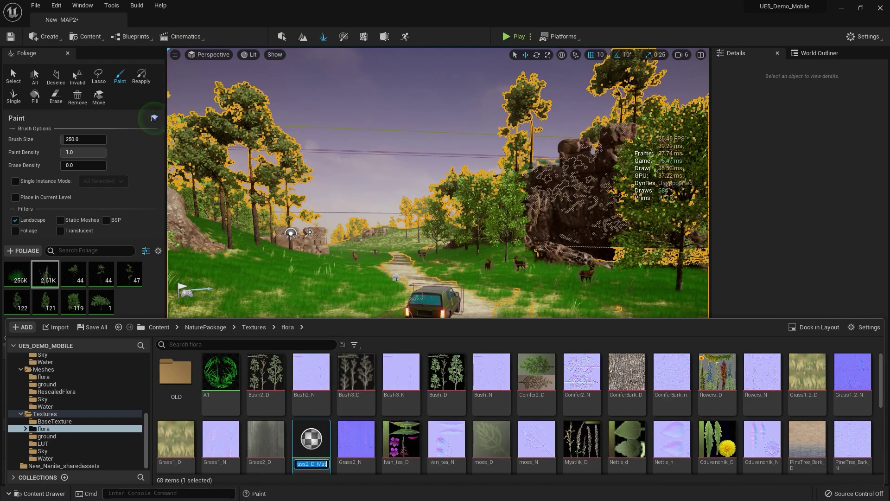
type("ai2")
key("Return")
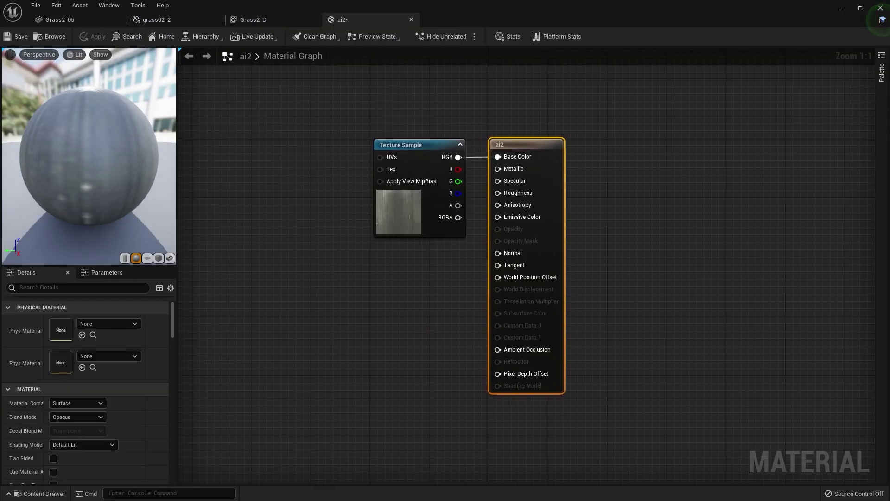
Restore the asset editor to a smaller window, close grass02_2 and Grass2_D, and return to the ai2 material
left_click(861, 8)
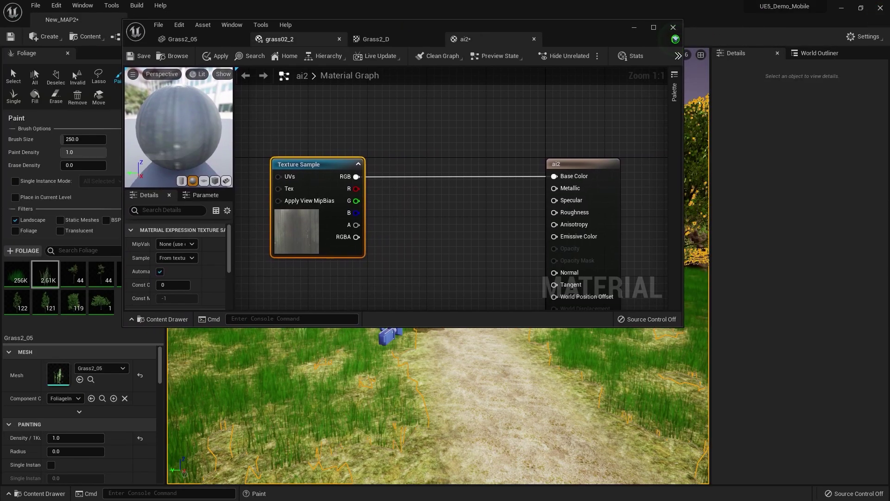
left_click(339, 39)
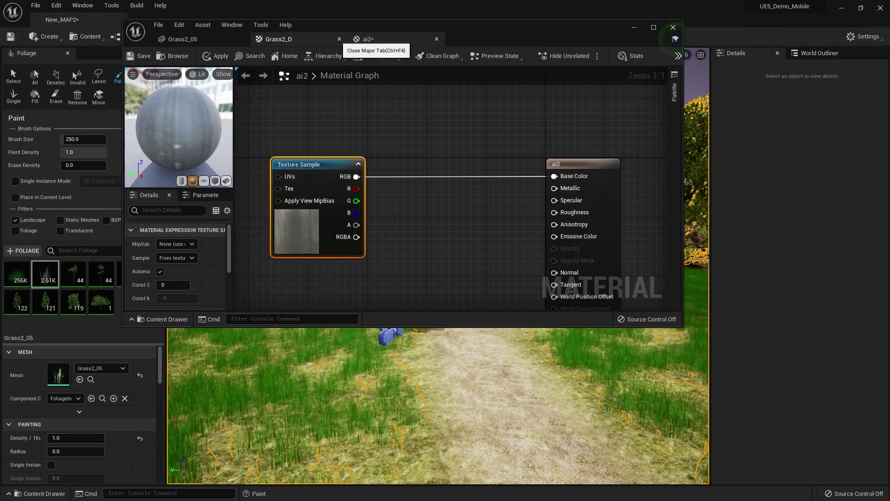
left_click(340, 39)
left_click(197, 40)
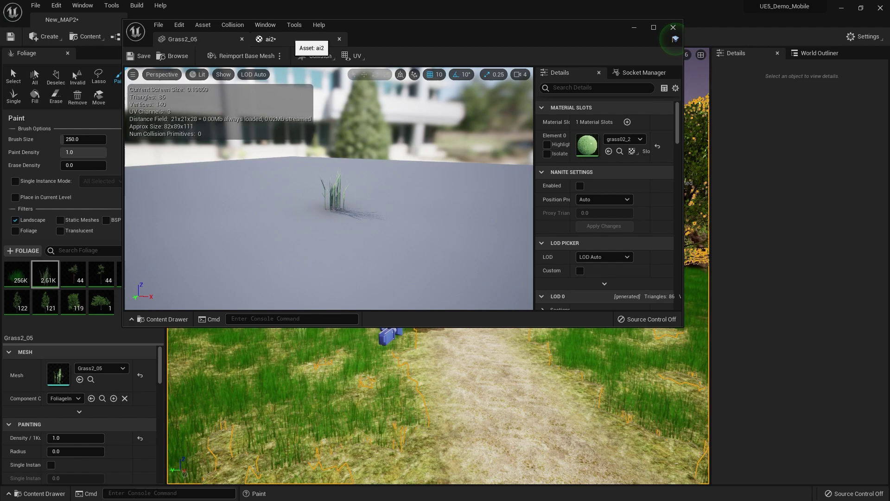
left_click(278, 39)
Open the A1 material from the flora folder and examine its Base Color and Multiply nodes as a reference for ai2
left_click(163, 319)
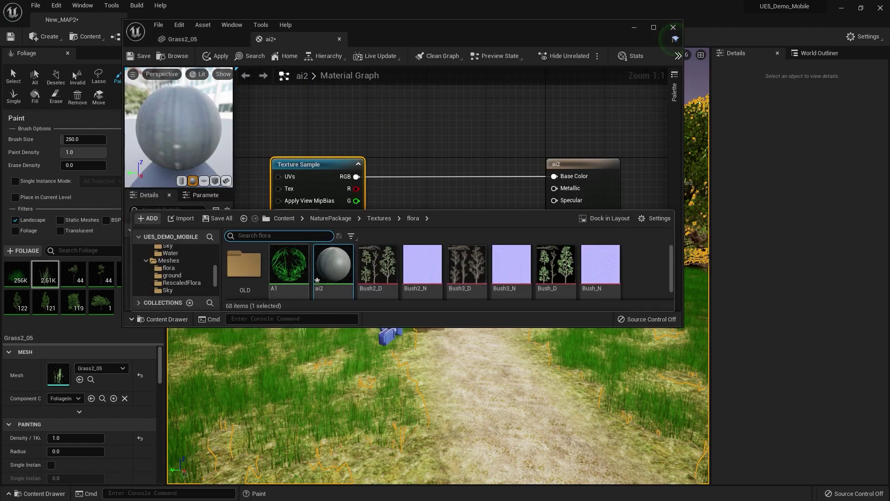
double_click(289, 265)
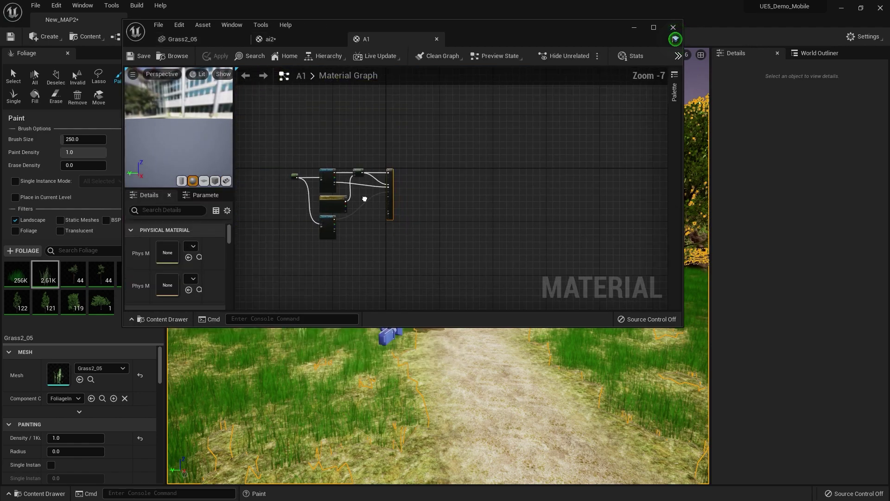
left_click(324, 208)
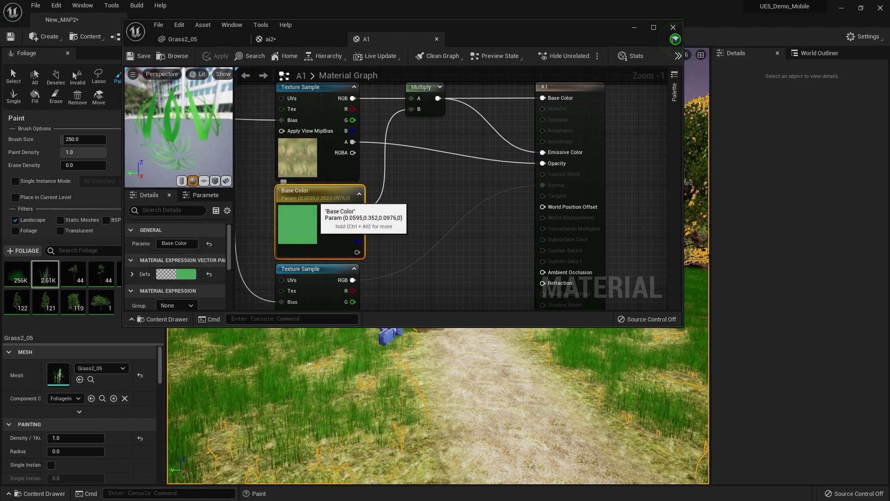
left_click(297, 40)
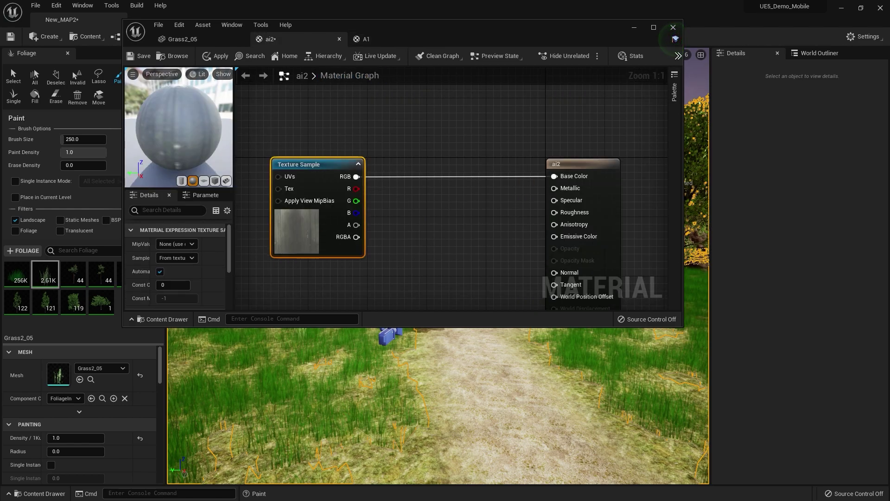
Set ai2's blend mode to Translucent, connect the texture's alpha output to Opacity, and save the material
right_click_drag(415, 221, 427, 156)
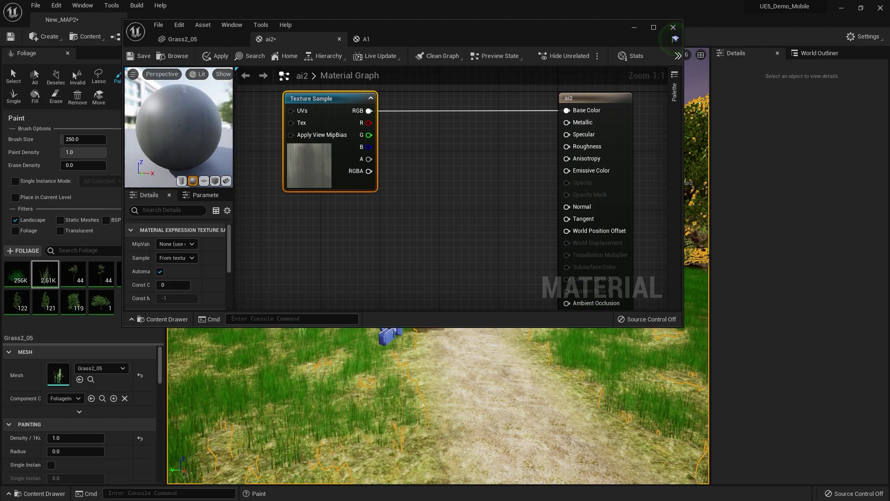
left_click(580, 184)
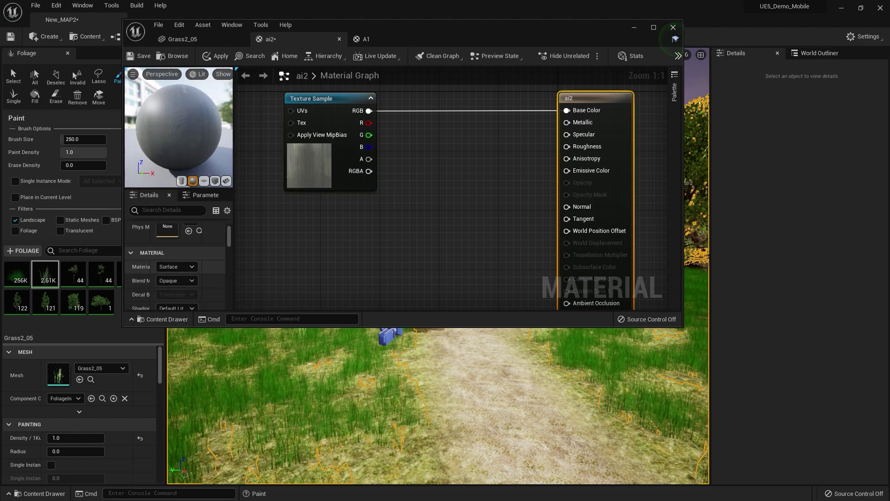
left_click(176, 251)
left_click(176, 279)
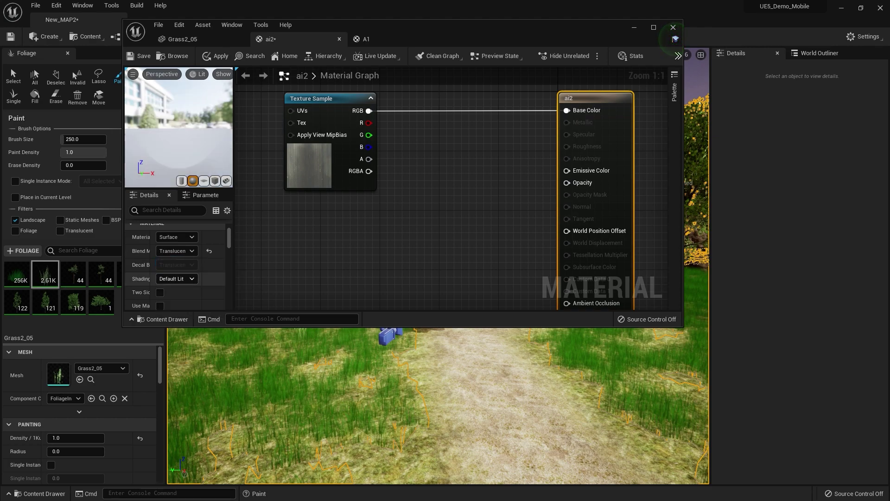
left_click_drag(369, 159, 553, 185)
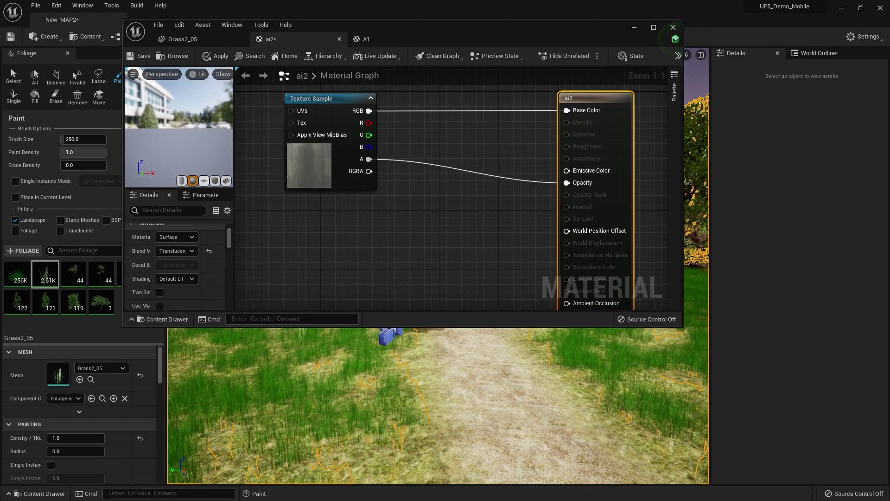
left_click(139, 56)
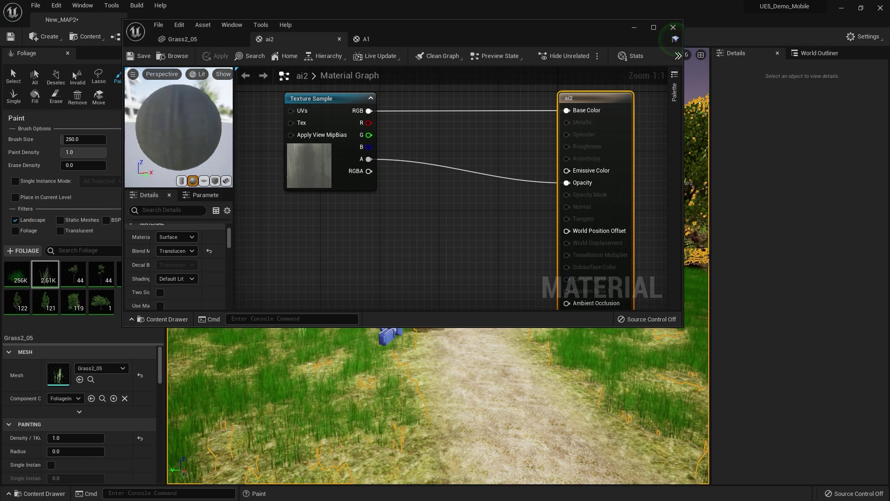
Assign the ai2 material to the Grass2_05 mesh's Element 0 slot and inspect the grass blades up close
left_click_drag(186, 128, 146, 129)
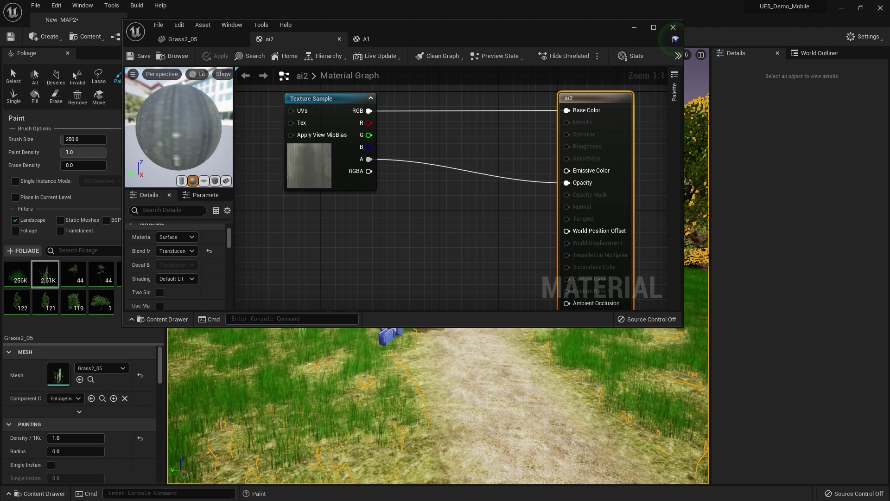
left_click(232, 41)
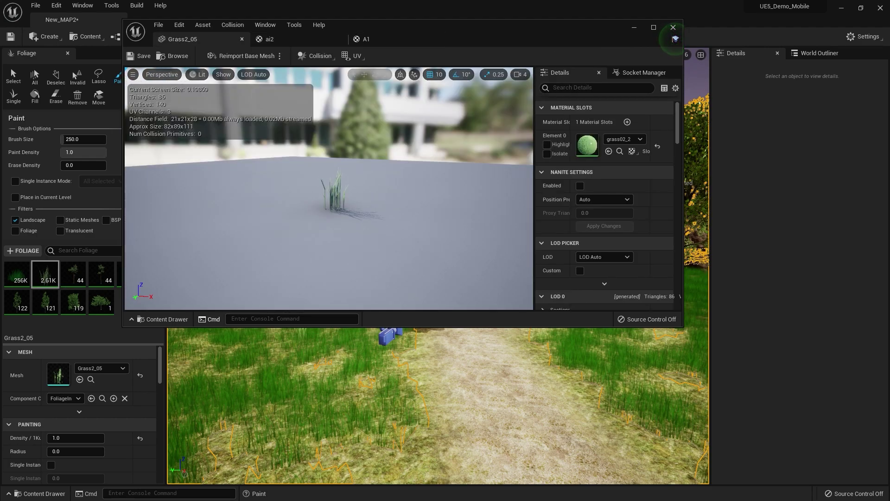
left_click(163, 319)
left_click_drag(333, 269, 589, 148)
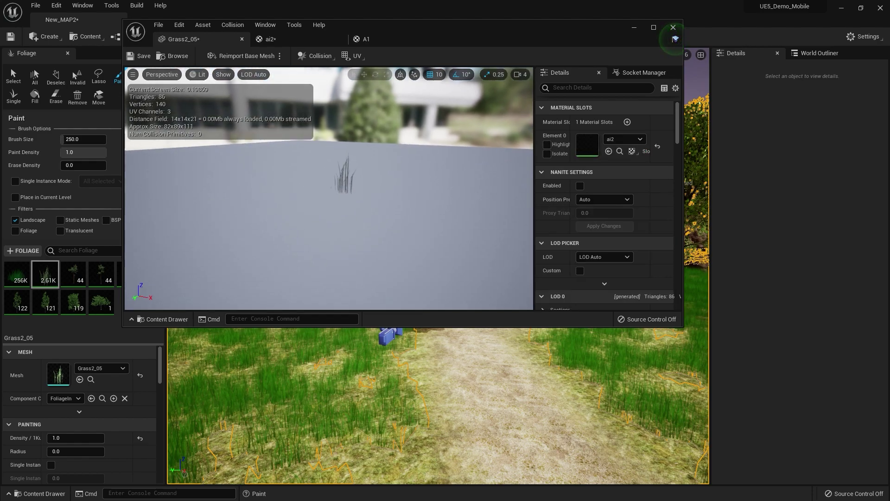
key("w")
right_click_drag(329, 189, 288, 200)
key("f")
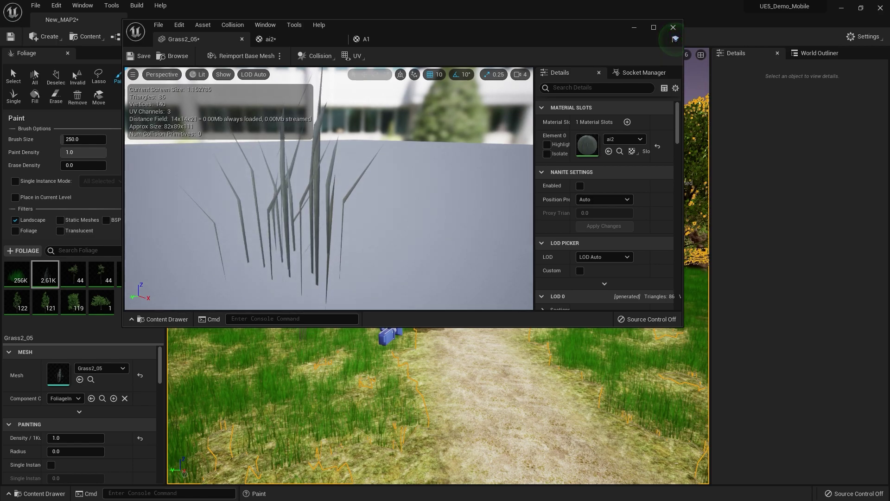
left_click_drag(329, 188, 381, 186, "alt")
Copy the green Base Color parameter and Multiply nodes from the A1 material graph
left_click(274, 39)
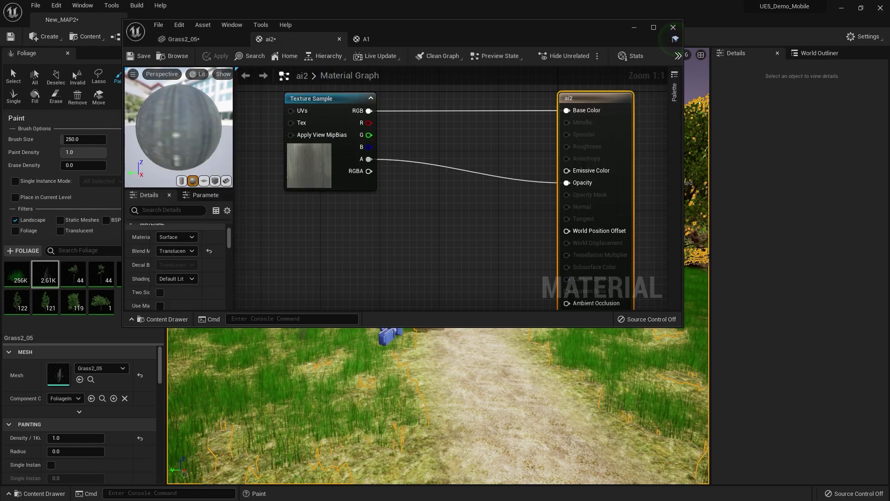
left_click(188, 39)
left_click(366, 39)
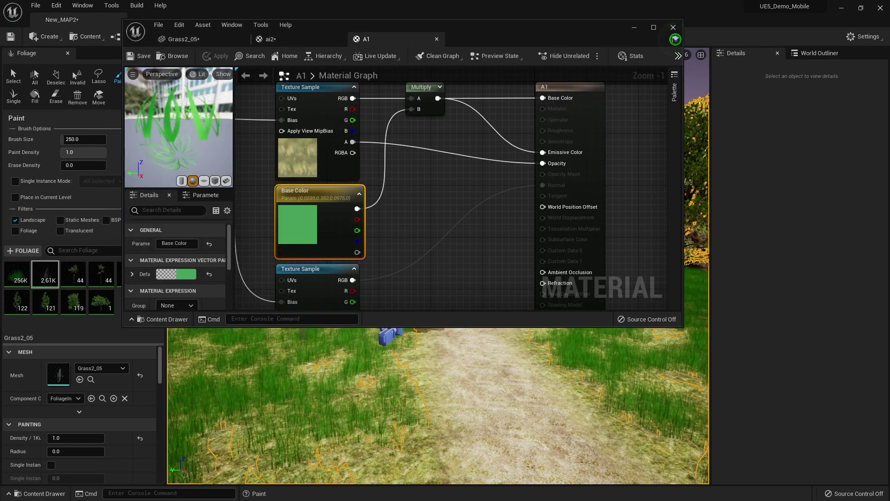
right_click(423, 87)
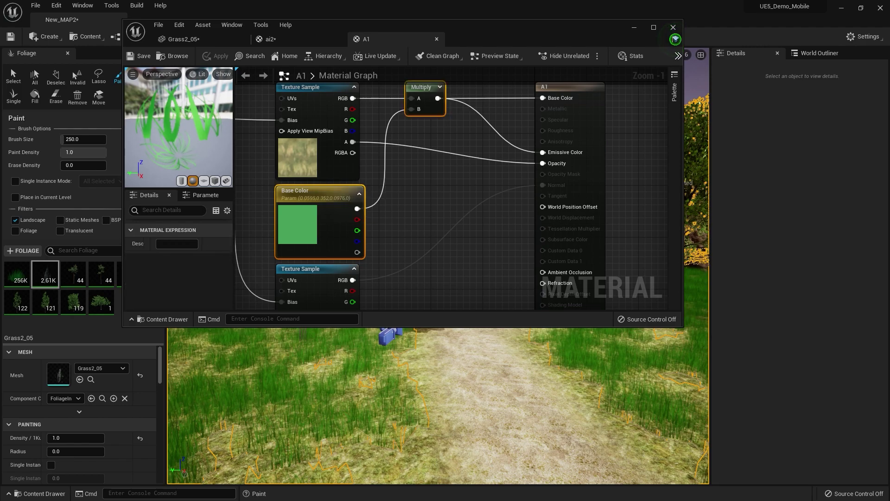
left_click(457, 186)
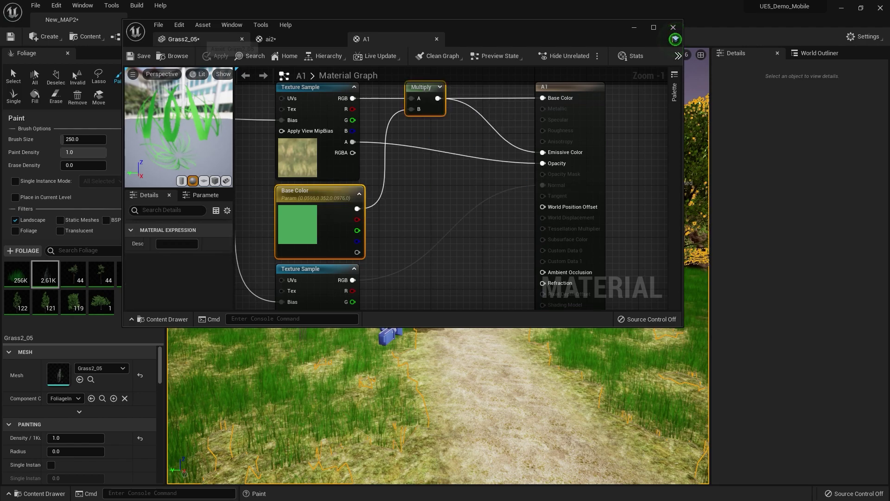
Paste the nodes into ai2, route the texture's RGB through Multiply into Base Color, and save the material
left_click(191, 39)
left_click(278, 40)
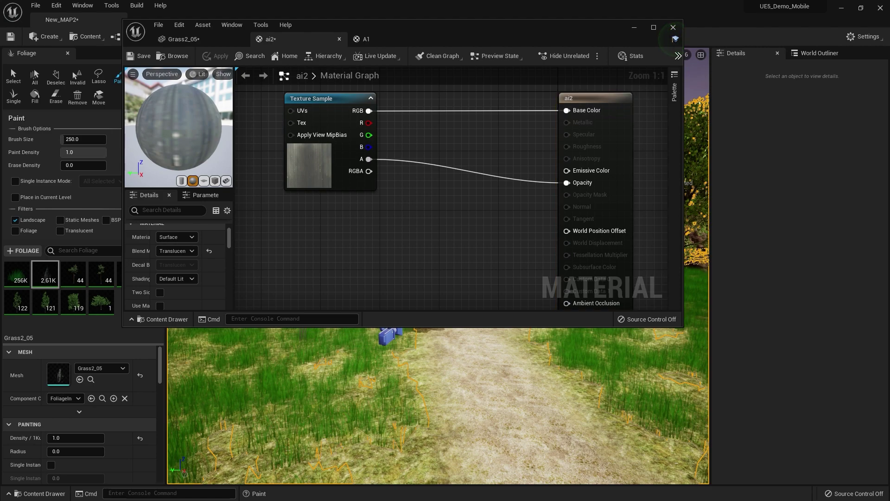
mouse_move(450, 199)
right_mouse_down()
mouse_move(472, 115)
mouse_move(442, 203)
right_mouse_up()
left_click_drag(442, 178, 428, 104)
left_click_drag(362, 114, 420, 114)
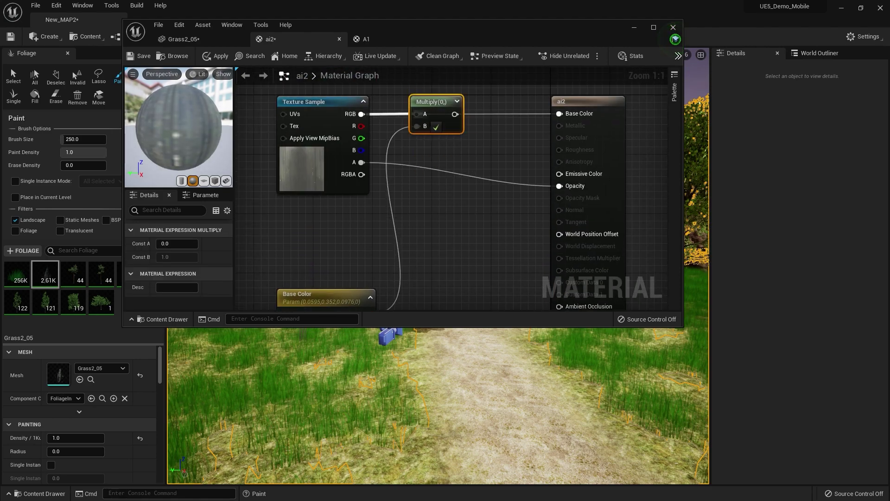
left_click_drag(559, 114, 559, 114)
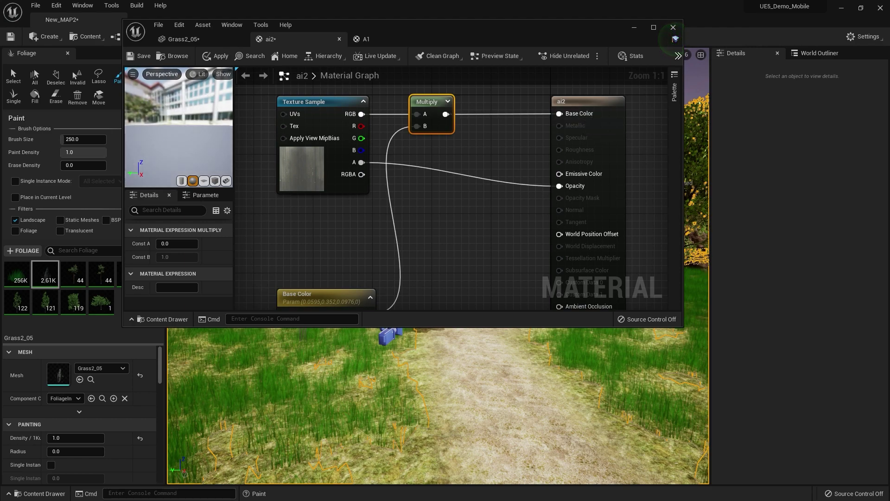
left_click(139, 56)
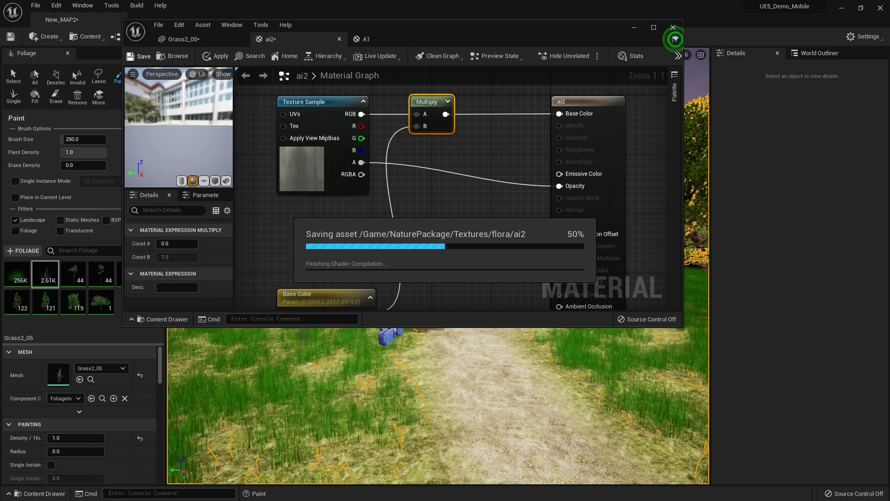
Close the asset editor window and check the recolored grass in the level around the path and car
left_click(673, 27)
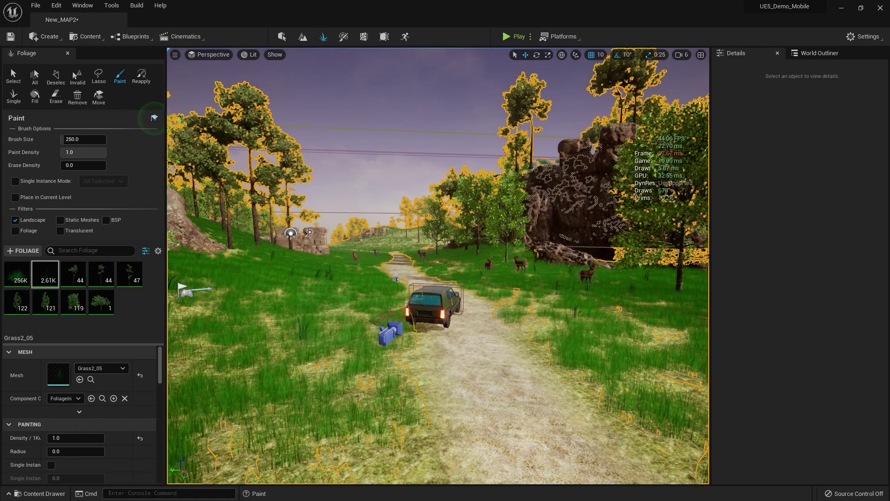
key("w")
right_click_drag(438, 266, 421, 271)
key("s")
key("a")
key("d")
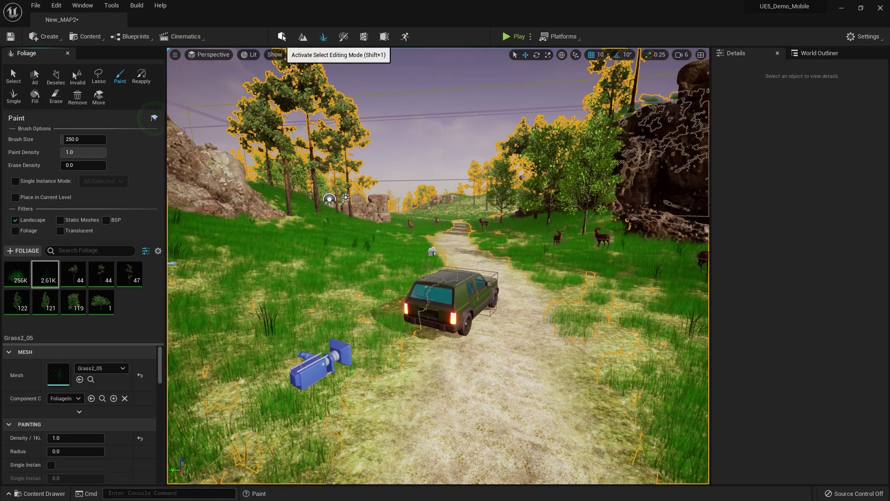
Switch from foliage to selection mode and examine the landscape's grass and frame statistics near the trees and car
left_click(282, 37)
left_click(297, 73)
left_click(324, 99)
right_click_drag(325, 100, 298, 85)
key("a")
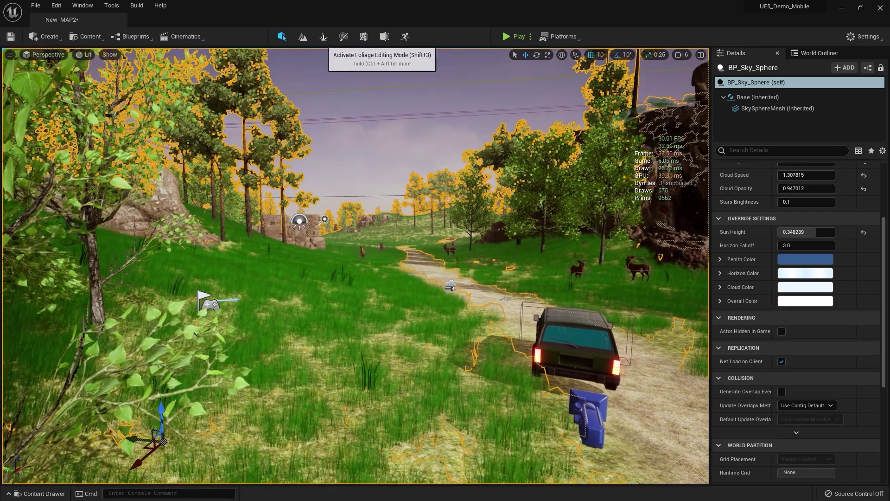
key("shift+3")
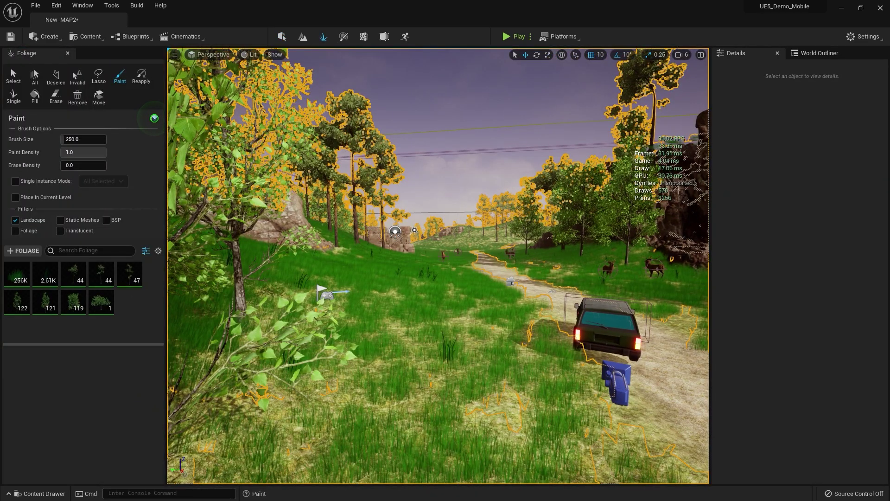
left_click(281, 37)
left_click(320, 93)
right_click_drag(320, 93, 322, 92)
key("a")
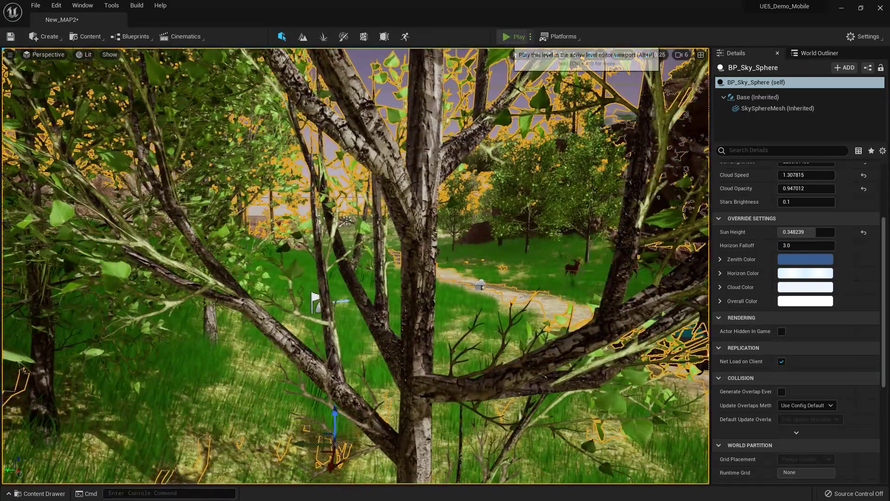
Play the level, move through the grass to check the in-game frame rate, and stop the session
left_click(514, 37)
key("w")
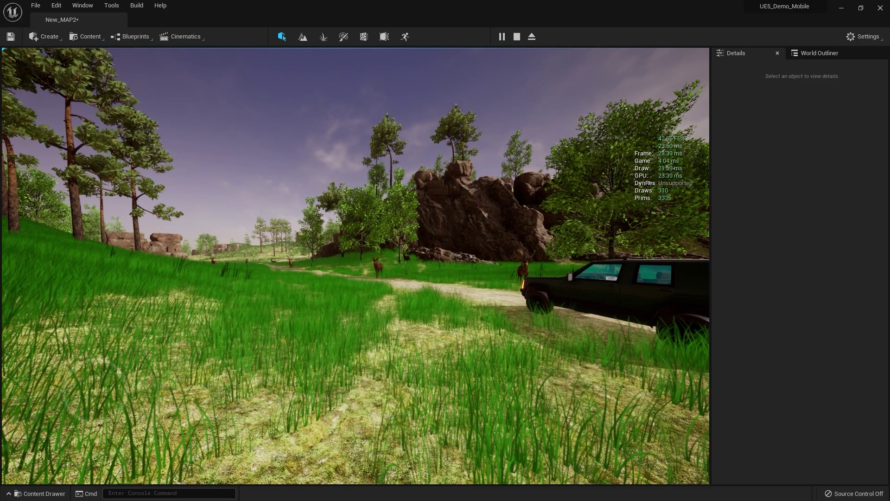
mouse_move(355, 265)
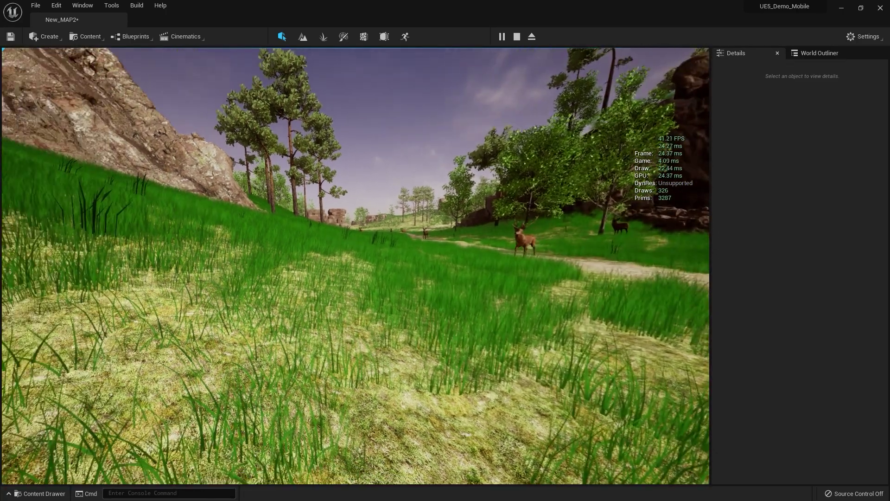
key("Escape")
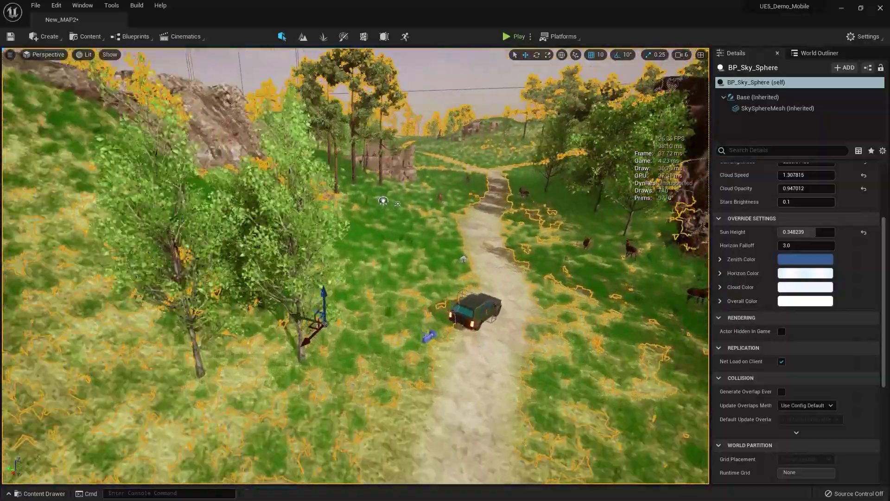
Switch to foliage mode, select the seven tree and bush types together, and set their light map resolution to 8
key("w")
right_click_drag(356, 266, 399, 233)
key("w")
key("s")
right_click_drag(355, 266, 315, 253)
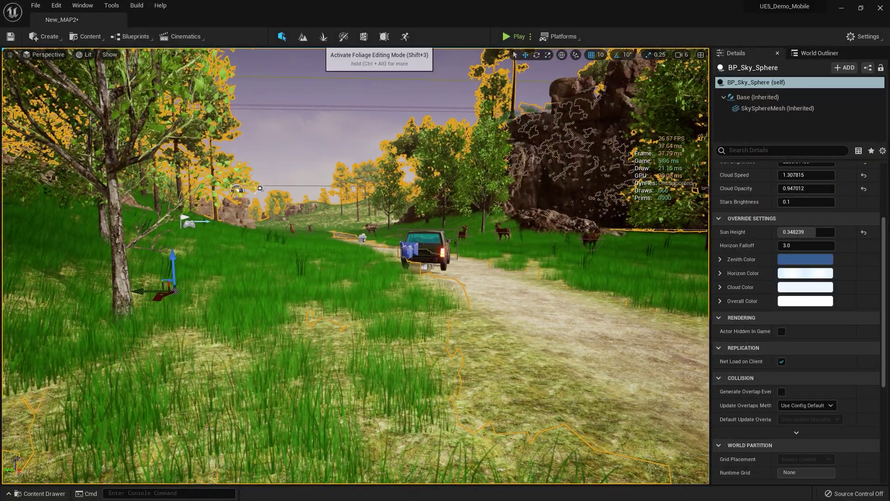
left_click(324, 36)
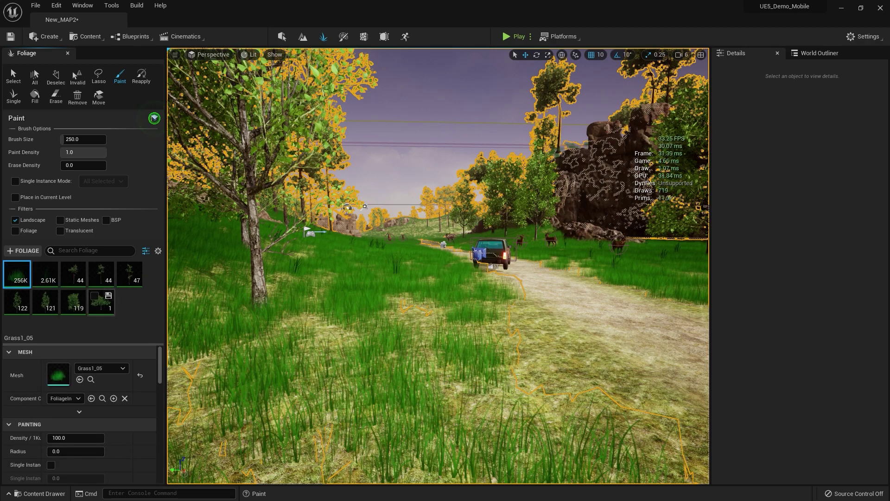
left_click(74, 273)
left_click(101, 302, "shift")
scroll(79, 413, "down", 10)
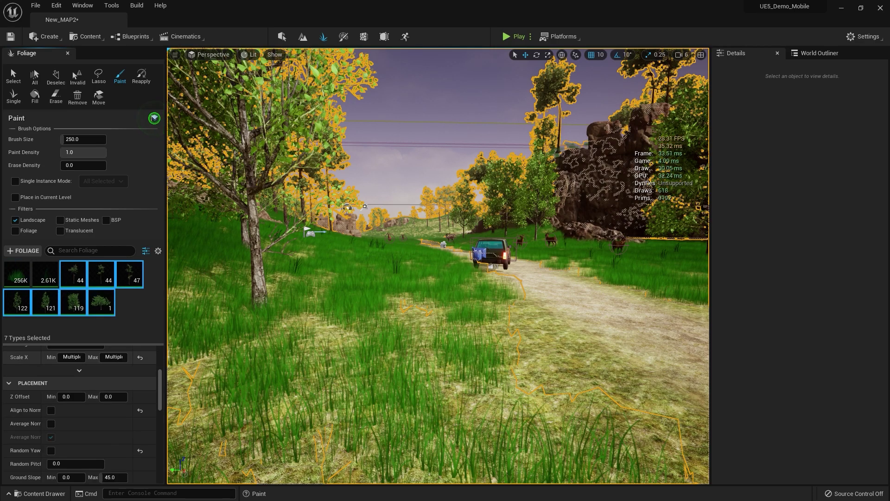
scroll(86, 378, "down", 3)
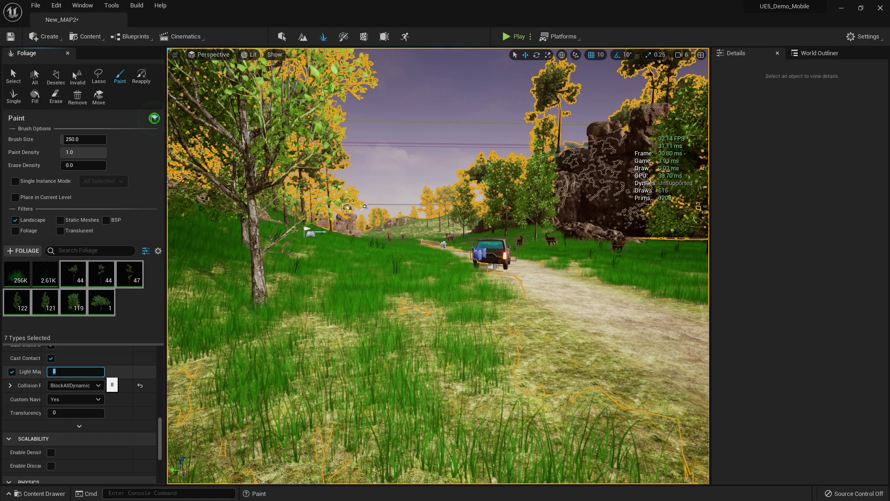
Set the maximum cull distance of the seven selected tree and bush types to 7000
scroll(79, 413, "up", 3)
scroll(79, 413, "up", 2)
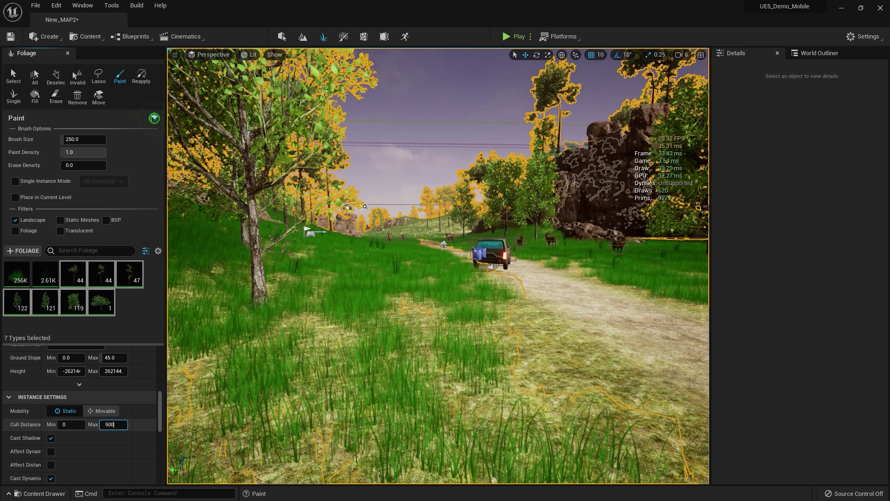
type("0")
key("Return")
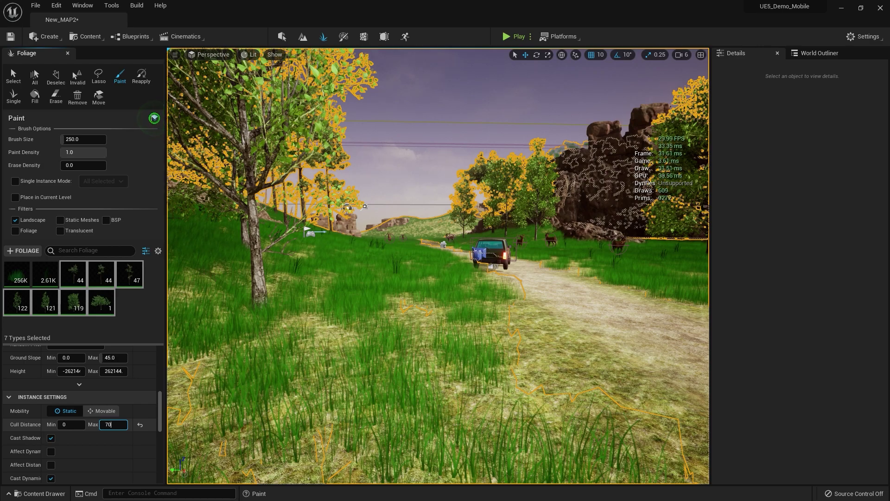
key("Return")
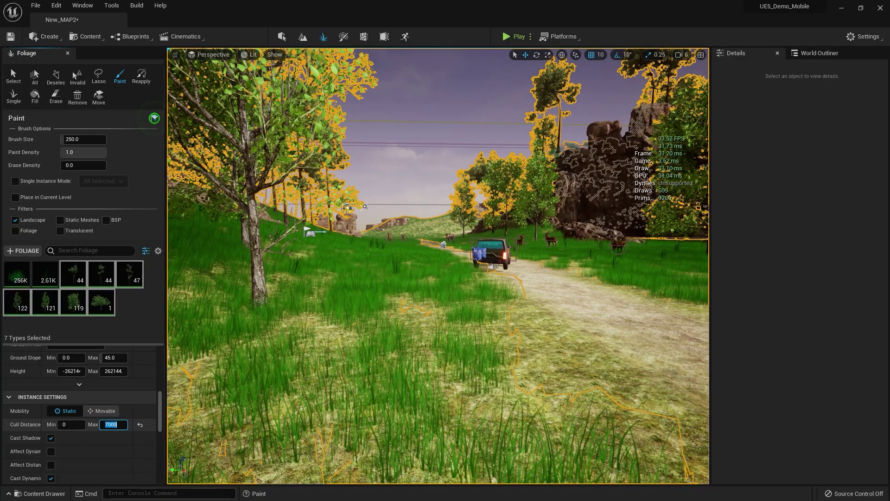
Select only the Grass1_05 foliage type and set its light map resolution to 4
key("w")
right_click_drag(417, 278, 297, 267)
key("w")
mouse_move(476, 260)
right_mouse_down()
mouse_move(494, 258)
mouse_move(199, 272)
mouse_move(484, 257)
right_mouse_up()
left_click(16, 273)
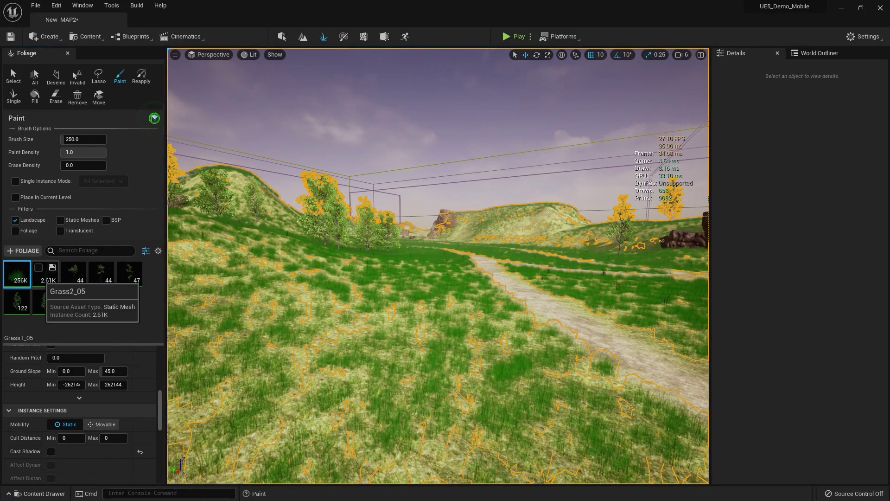
scroll(79, 412, "down", 5)
scroll(79, 412, "down", 2)
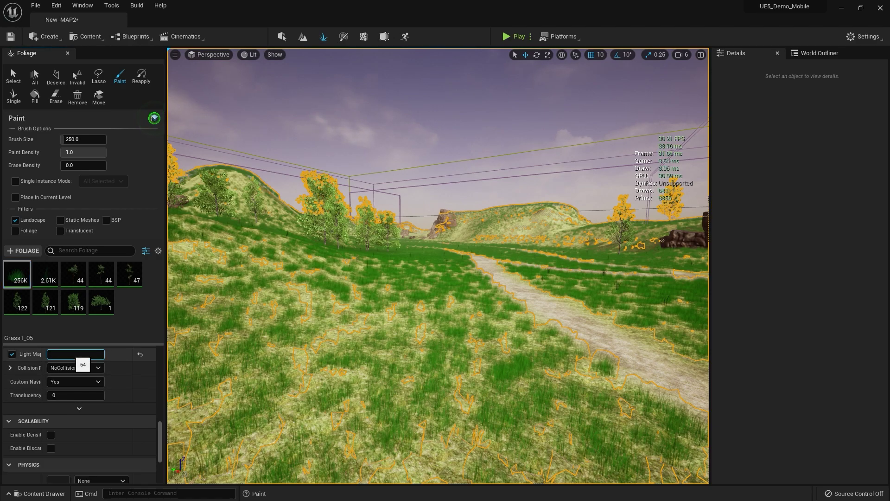
type("4")
key("Return")
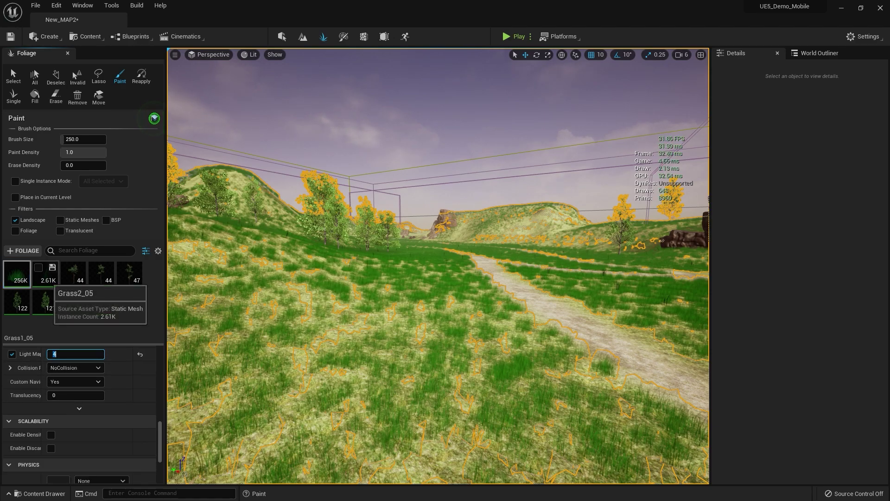
Set Grass1_05's maximum cull distance to 3000 and check the distant grass along the path
scroll(80, 415, "up", 8)
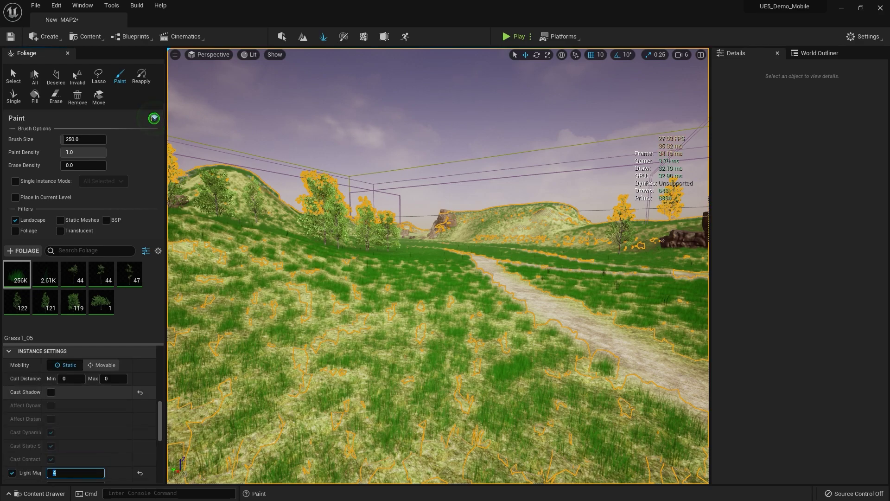
scroll(79, 394, "up", 1)
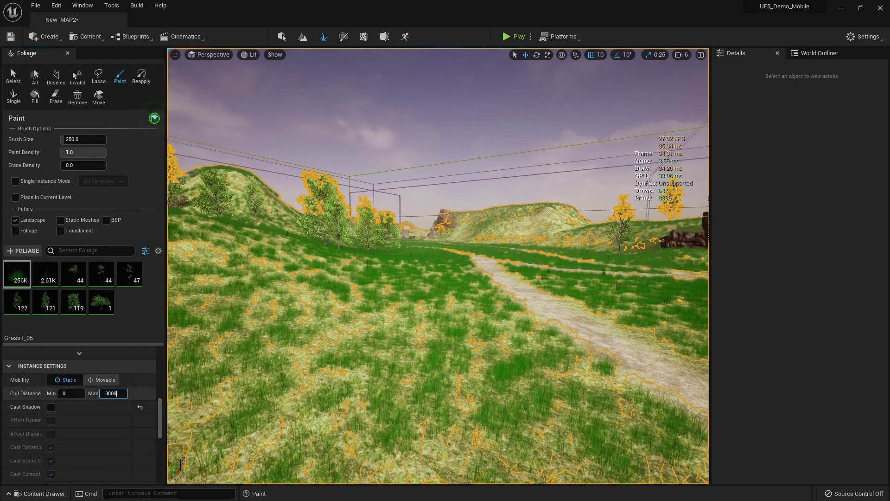
type("3000")
key("Return")
right_click_drag(438, 278, 440, 257)
key("w")
key("w")
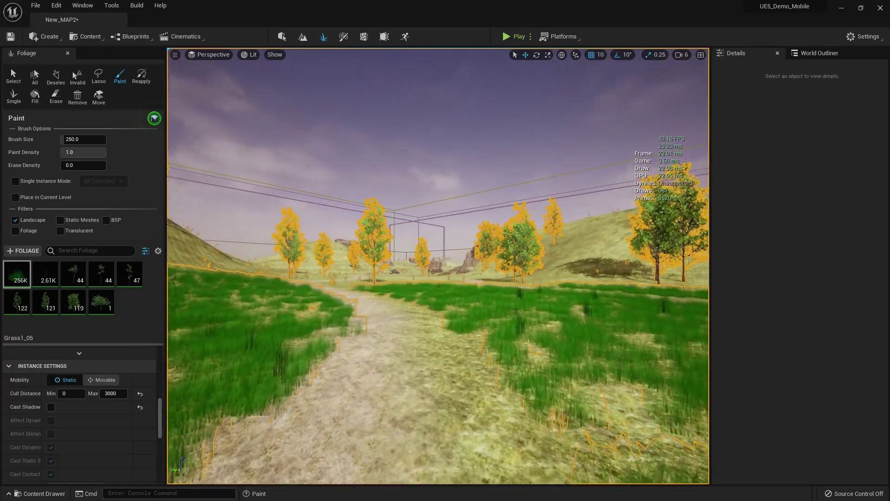
Play the level and walk through the grass to the car while checking the frame rate
left_click(512, 36)
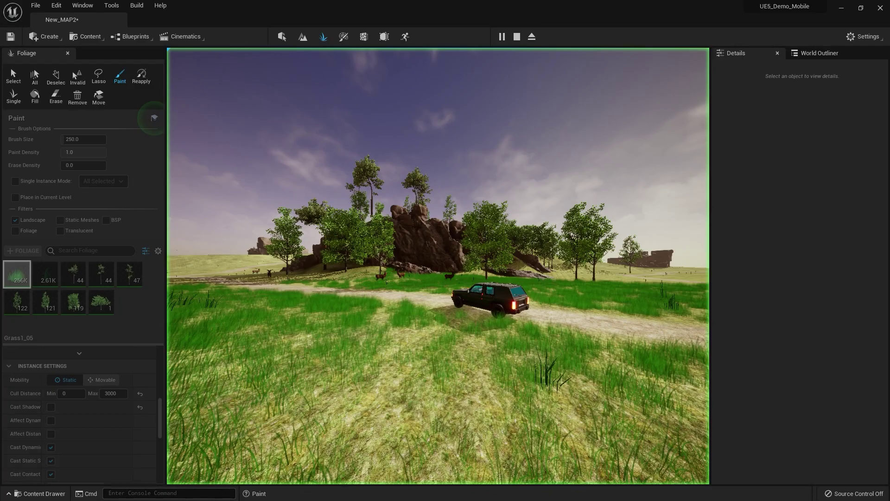
key("w")
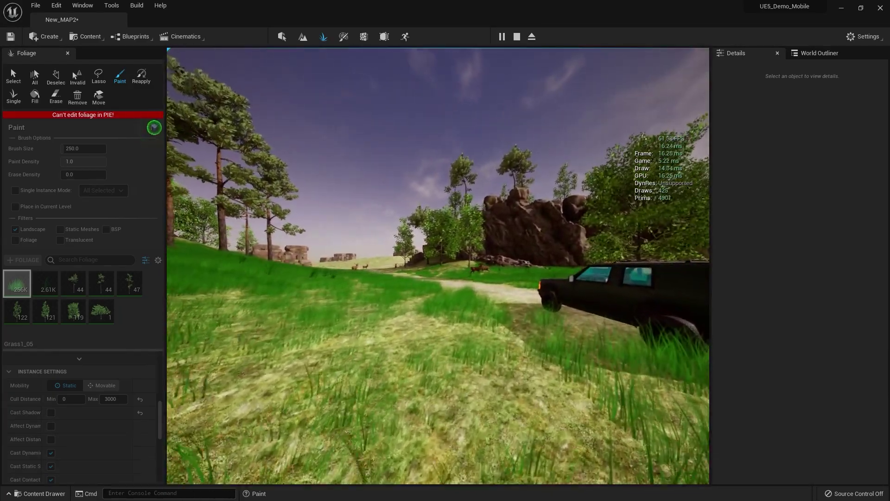
key("w")
key("s")
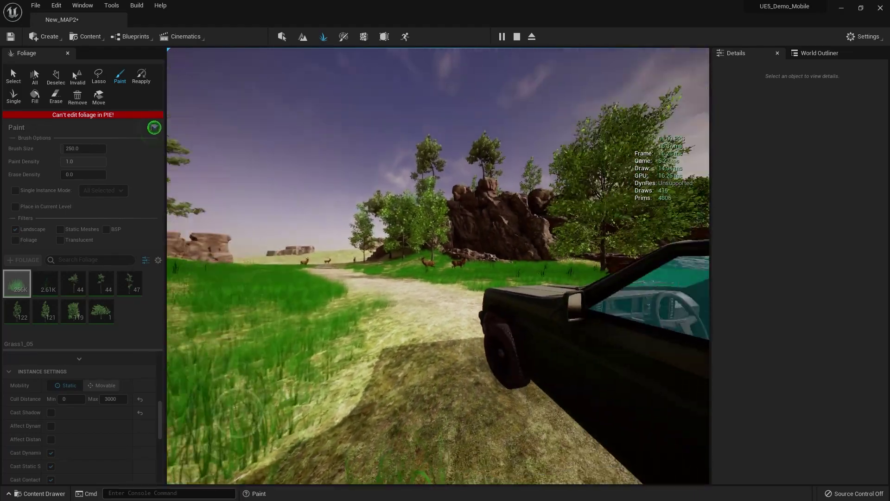
key("s")
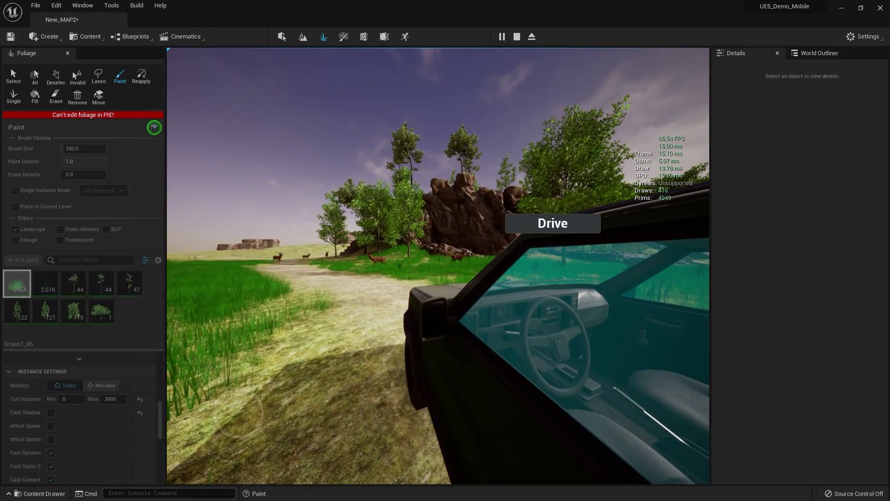
Enter the car, drive it along the dirt path to check performance, and stop the play session
key("e")
key("w")
key("a")
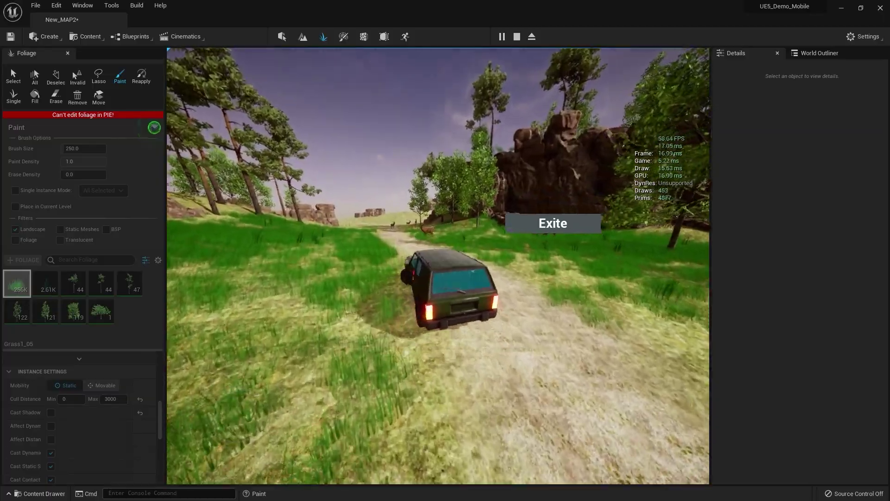
key("w")
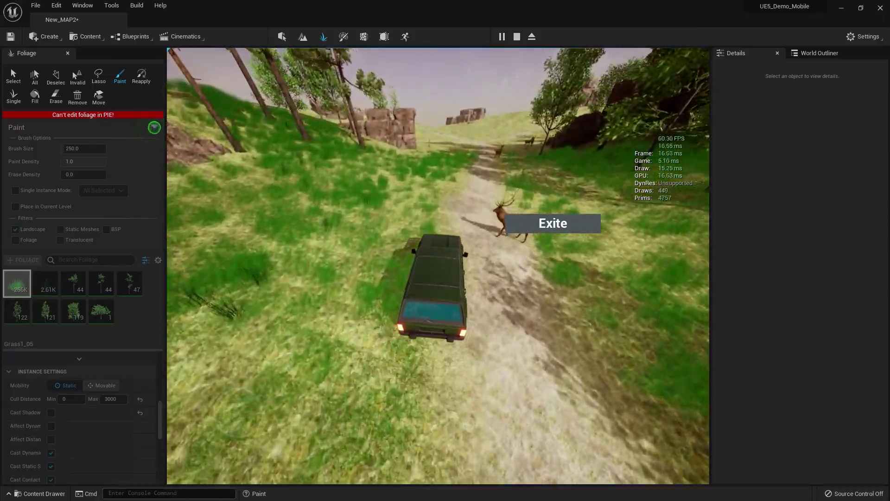
key("w")
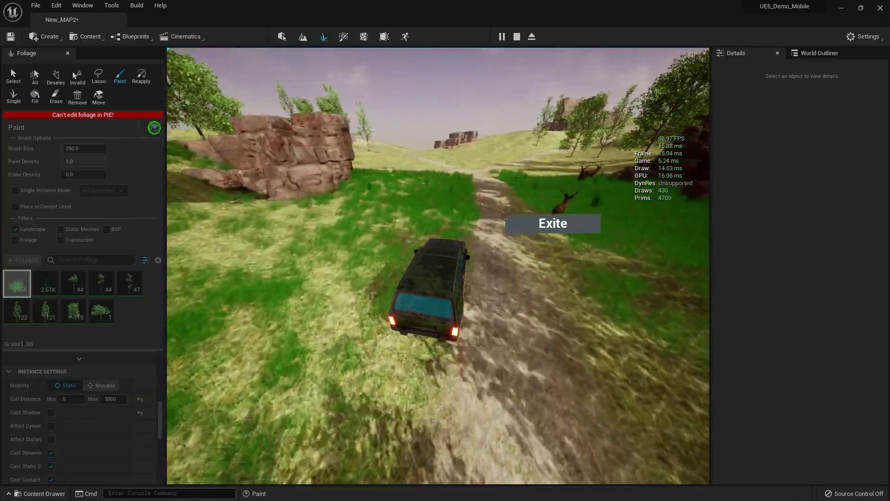
key("Escape")
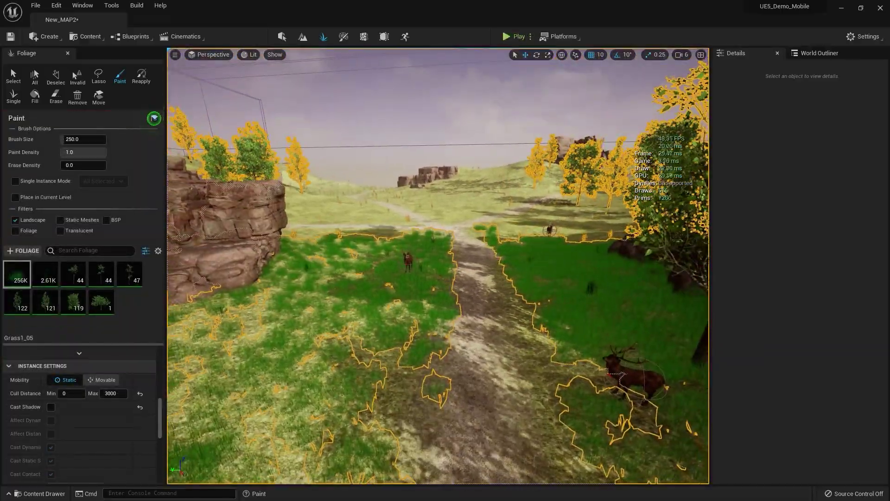
Select the Grass2_05 foliage type and set its light map resolution to 4
right_click_drag(438, 266, 223, 253)
key("w")
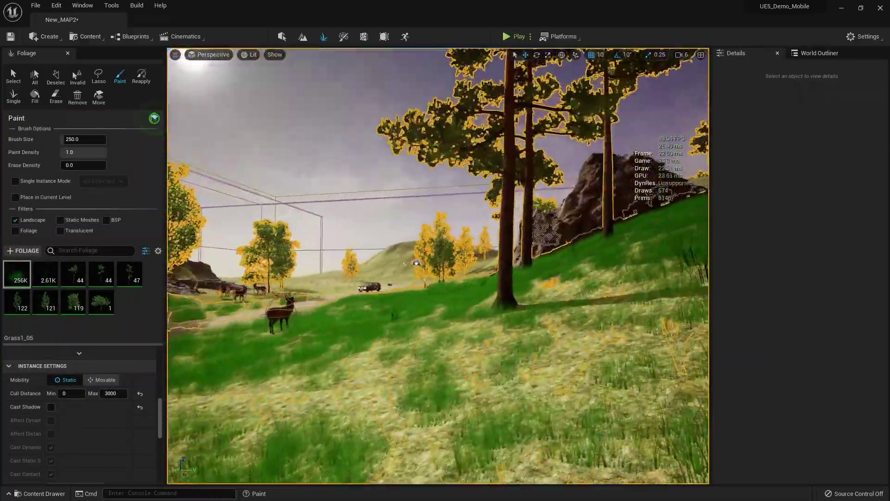
right_click_drag(404, 263, 403, 264)
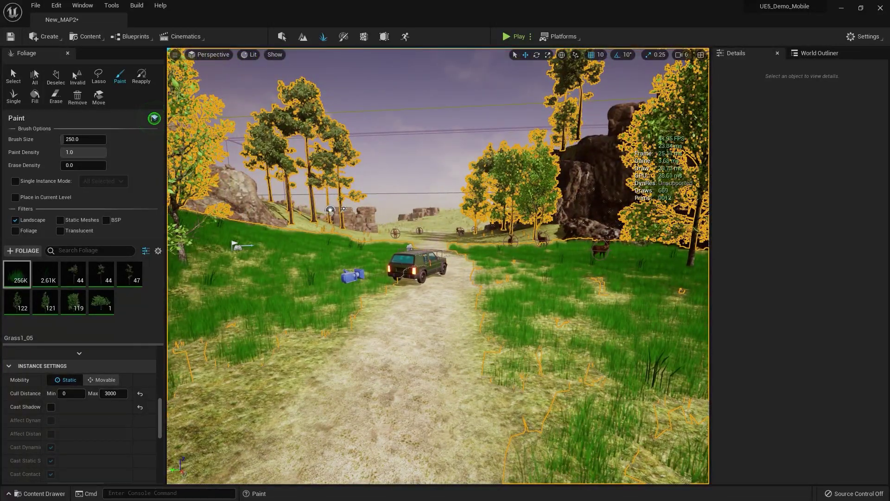
left_click(45, 274)
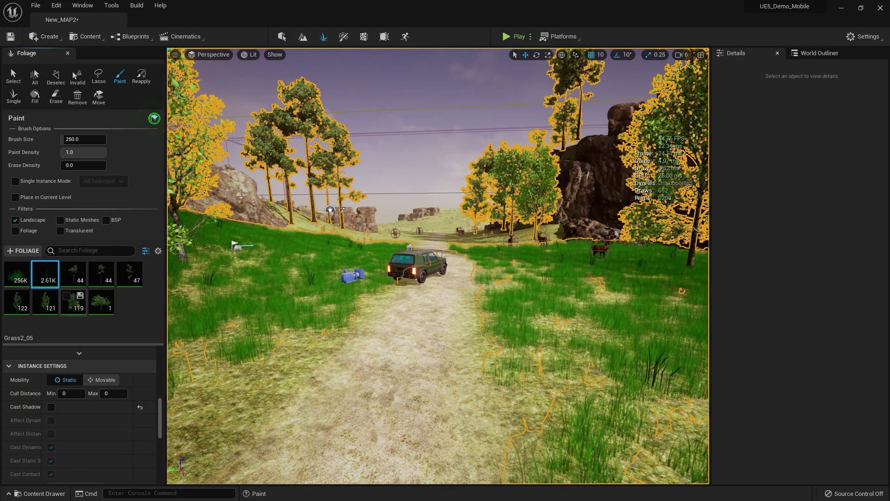
scroll(79, 418, "down", 3)
left_click(55, 368)
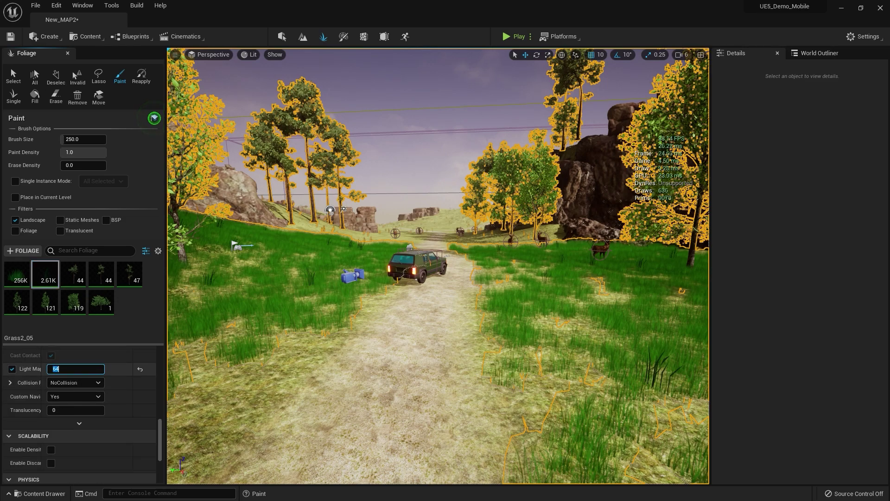
Set Grass2_05's maximum cull distance to 1500 and check the grass around the path and car
scroll(79, 417, "up", 4)
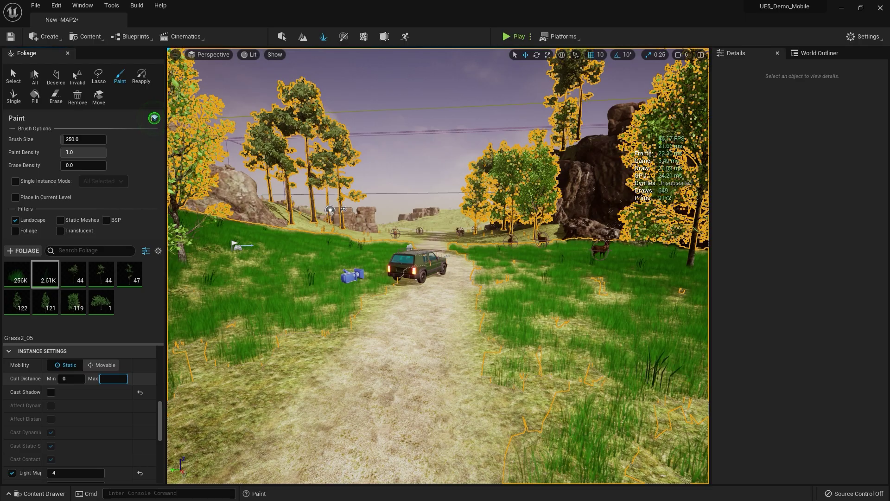
key("Return")
key("w")
right_click_drag(438, 266, 423, 254)
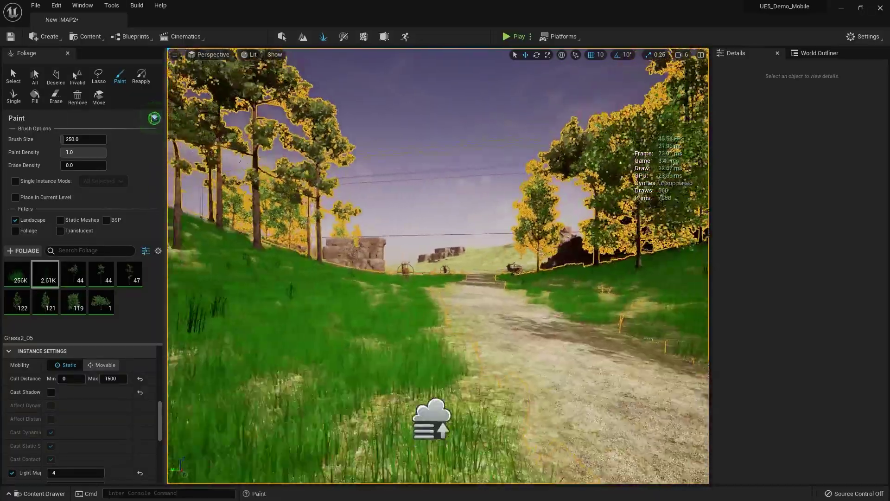
key("s")
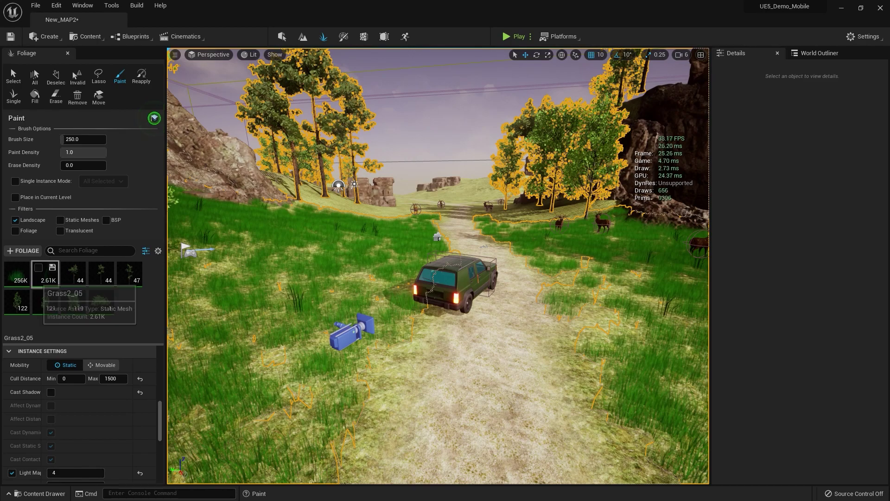
Return to selection mode, save the map, and play the level to check the frame rate in the grass beside the car
key("shift+1")
key("ctrl+s")
left_click(514, 36)
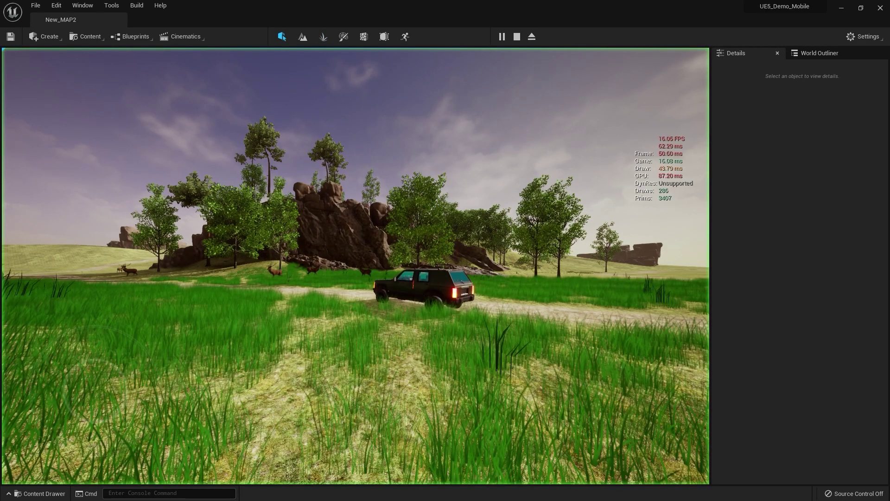
key("w")
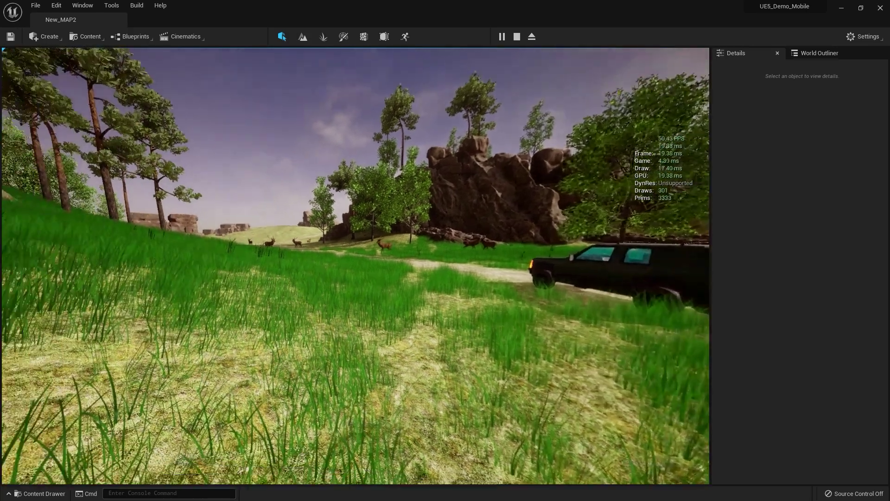
key("w")
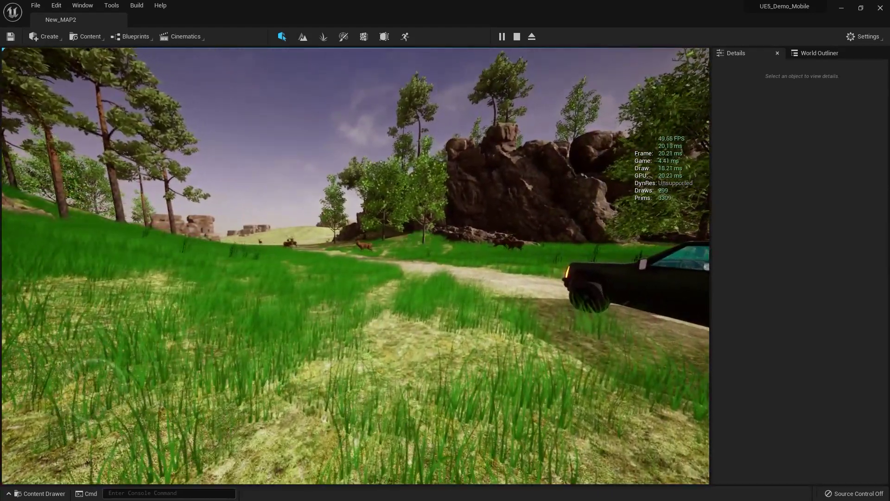
key("w")
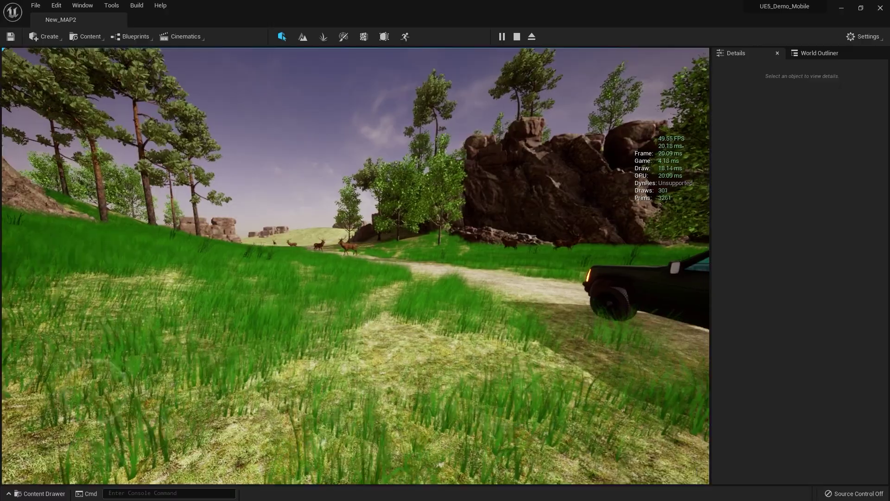
key("w")
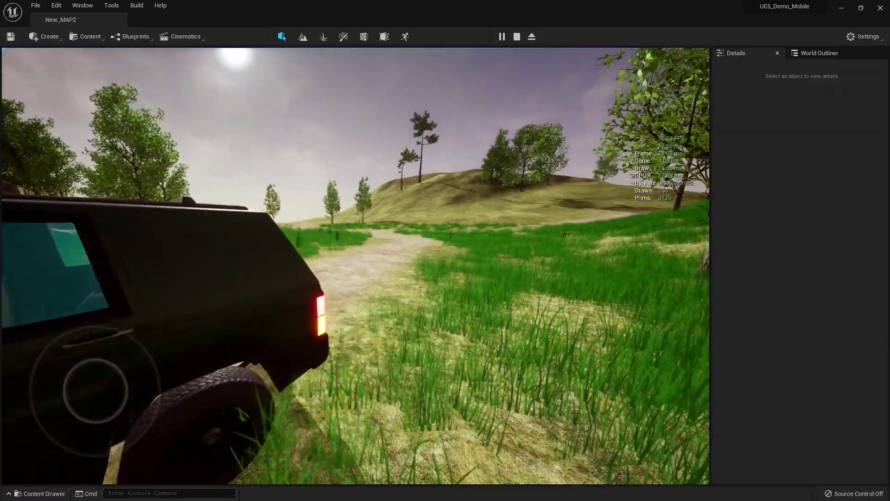
key("Escape")
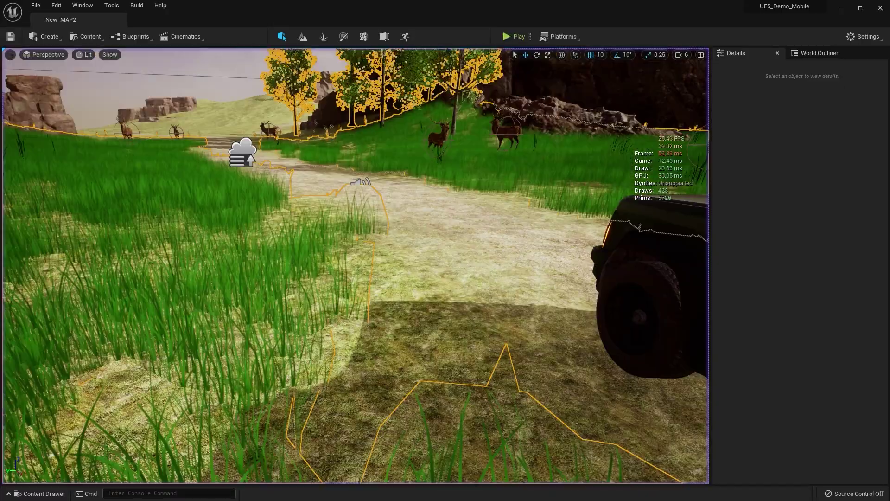
Open the landscape's Land_Master_2 material and bring its grass and mud texture samples into view in an enlarged editor
scroll(355, 266, "down", 2)
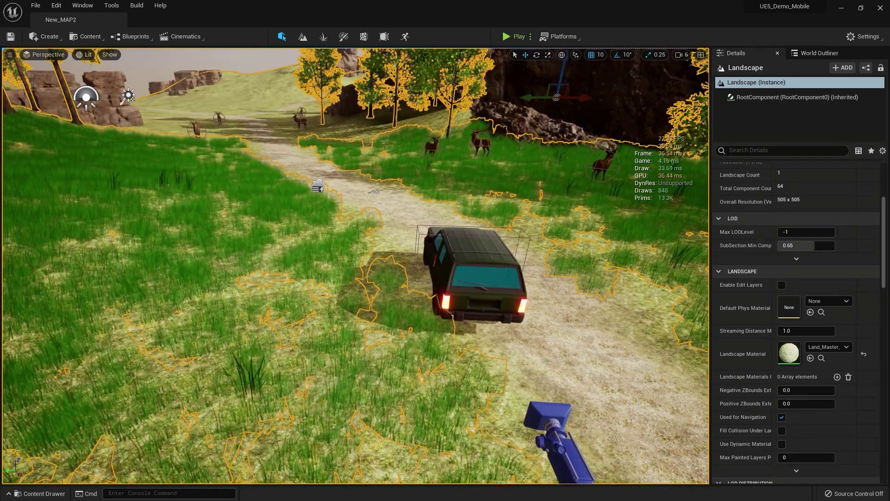
double_click(788, 353)
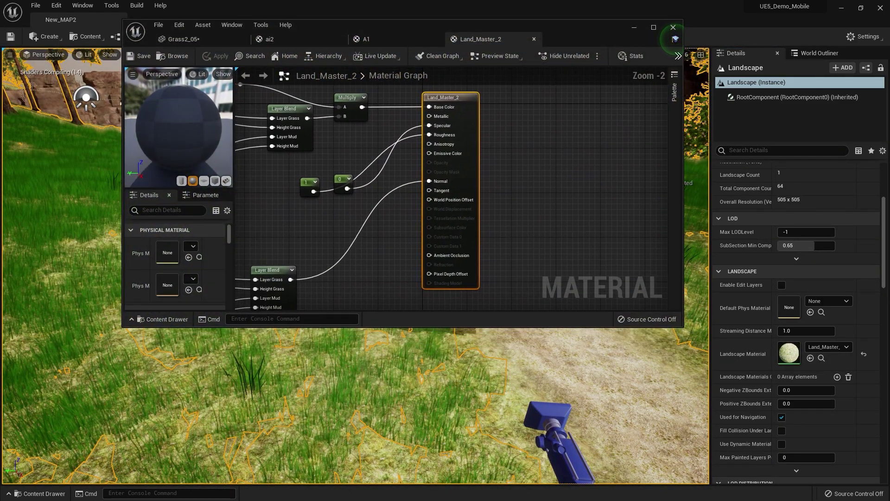
left_click(654, 28)
right_click_drag(185, 148, 582, 243)
scroll(516, 226, "up", 2)
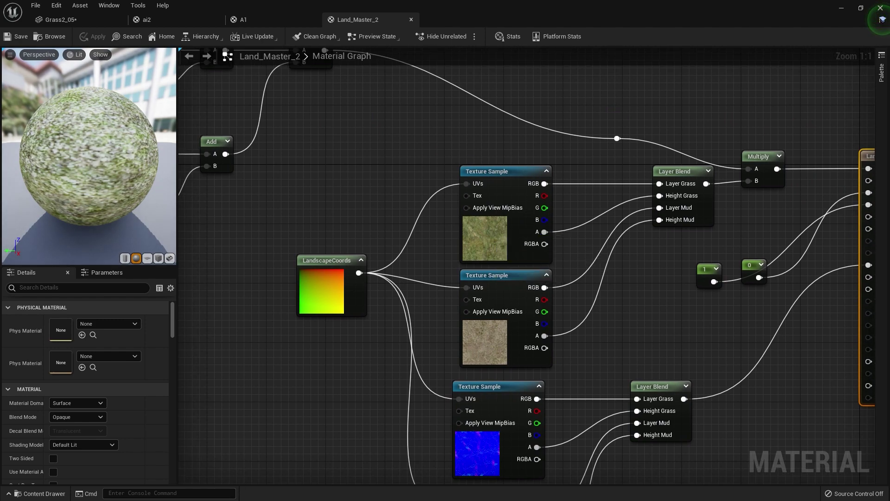
Copy the green Base Color parameter and its Multiply node from the ai2 material graph
left_click(147, 20)
left_click(253, 297)
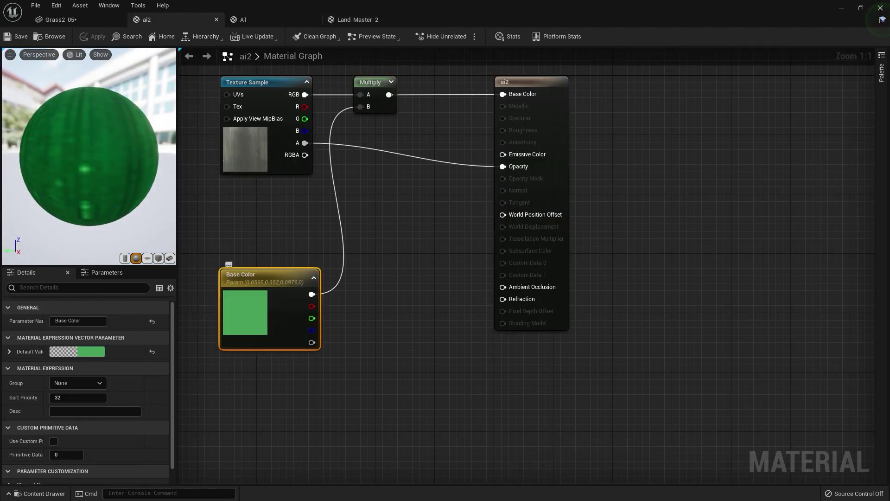
left_click(378, 93, "ctrl")
right_click(379, 93)
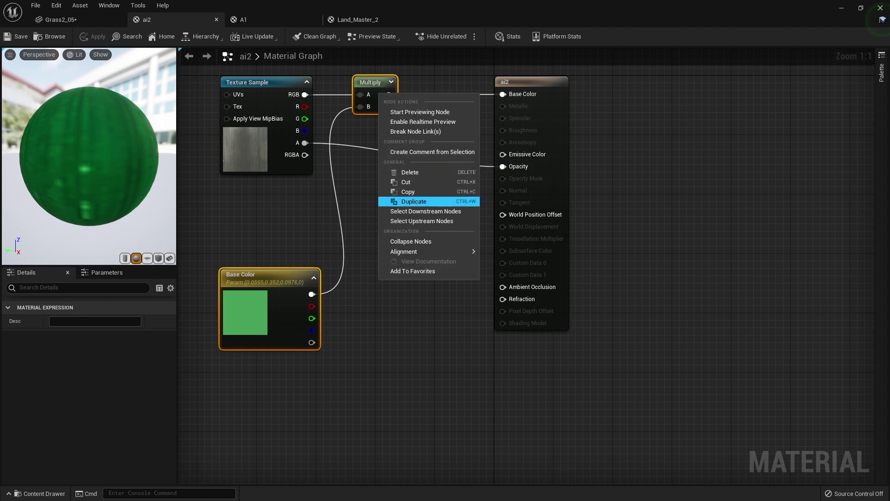
left_click(408, 192)
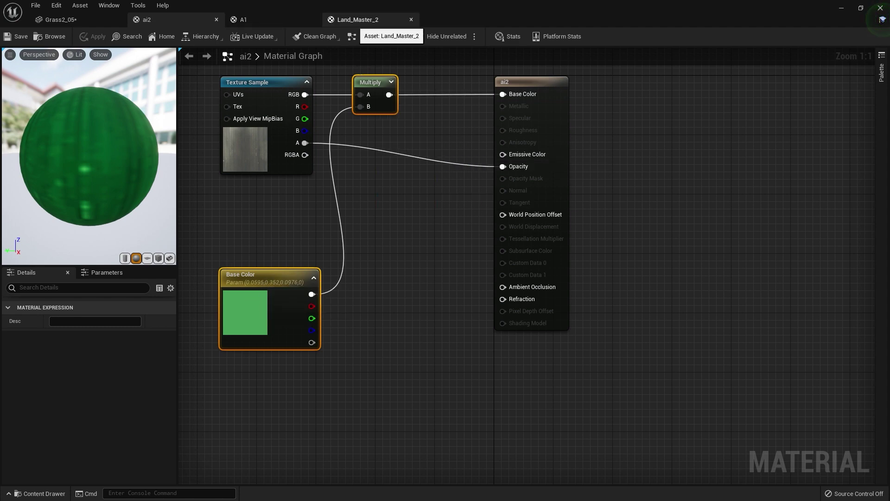
Paste the copied Base Color and Multiply nodes into the Land_Master_2 graph, placing them near the LandscapeCoords node
left_click(358, 20)
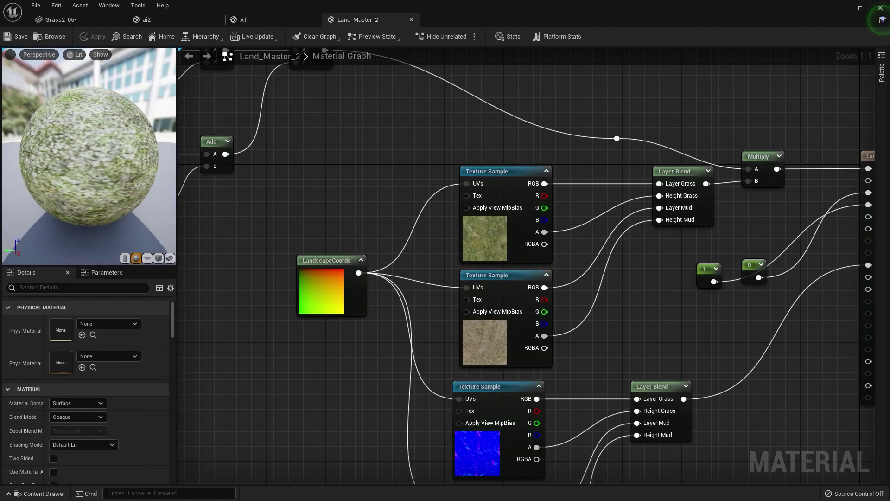
key("ctrl+v")
left_click_drag(295, 347, 191, 377)
left_click(292, 343)
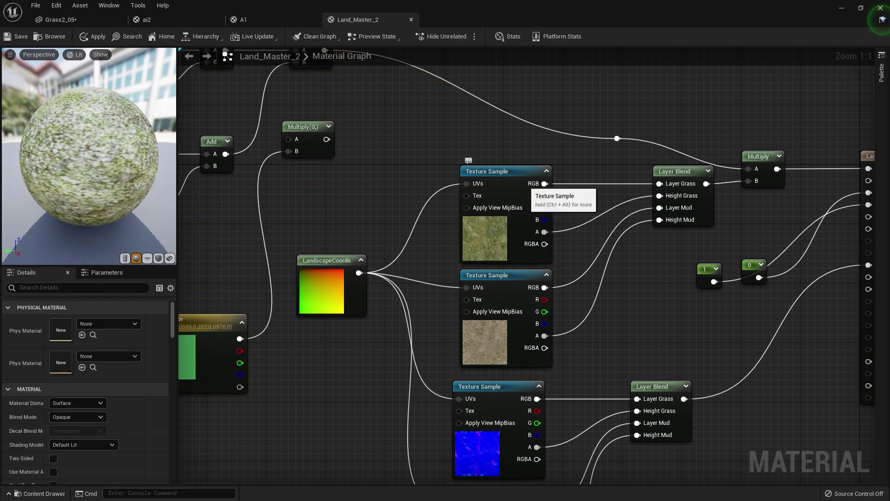
Multiply the grass texture's RGB by Base Color and feed it into the Layer Blend's Layer Grass input, then save and close the material
left_click_drag(529, 187, 491, 186)
left_click_drag(330, 134, 573, 176)
left_click_drag(507, 183, 659, 184)
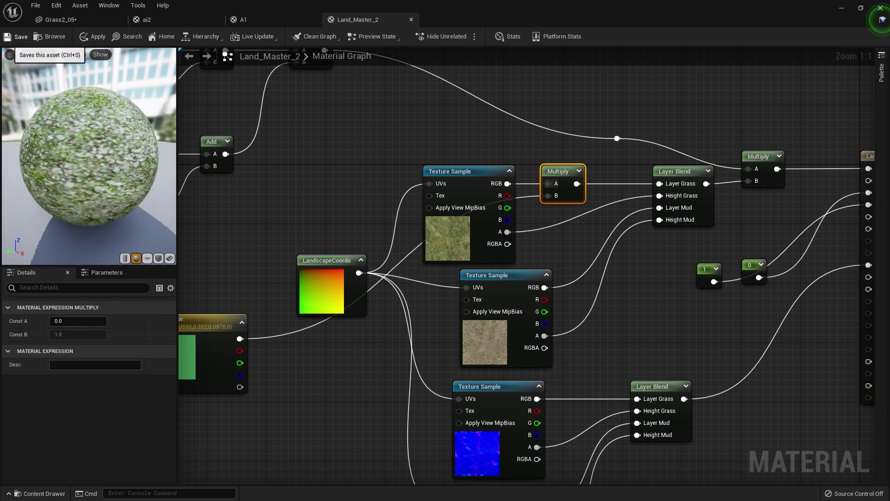
left_click(19, 37)
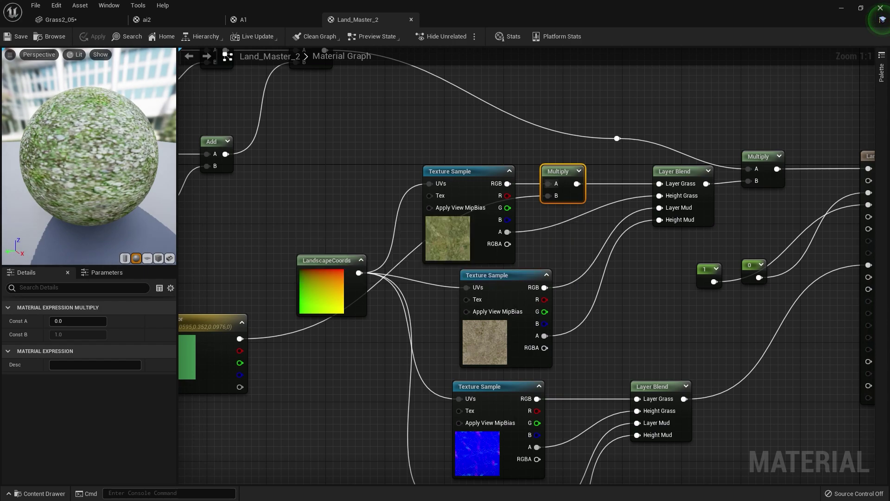
left_click(880, 8)
Inspect the tinted ground, then play the level and walk through the grass past the car and deer to check appearance and frame rate
right_click_drag(464, 232, 390, 197)
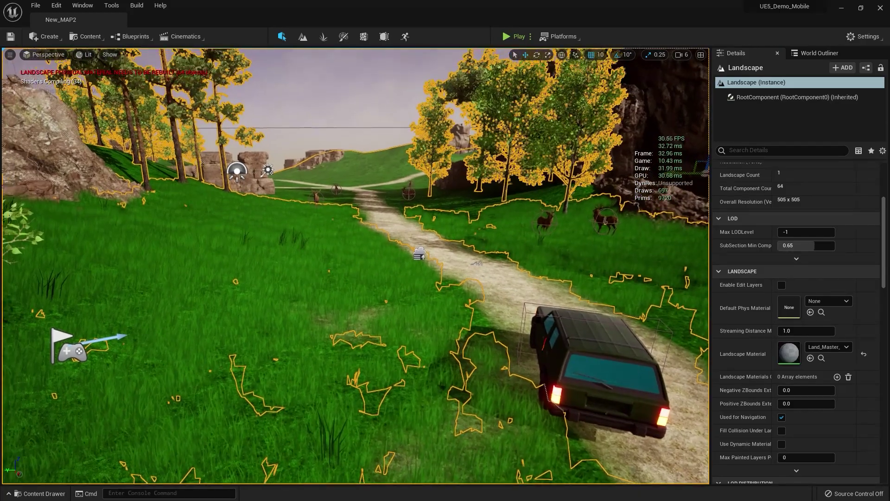
left_click(353, 107)
right_click_drag(352, 106, 322, 90)
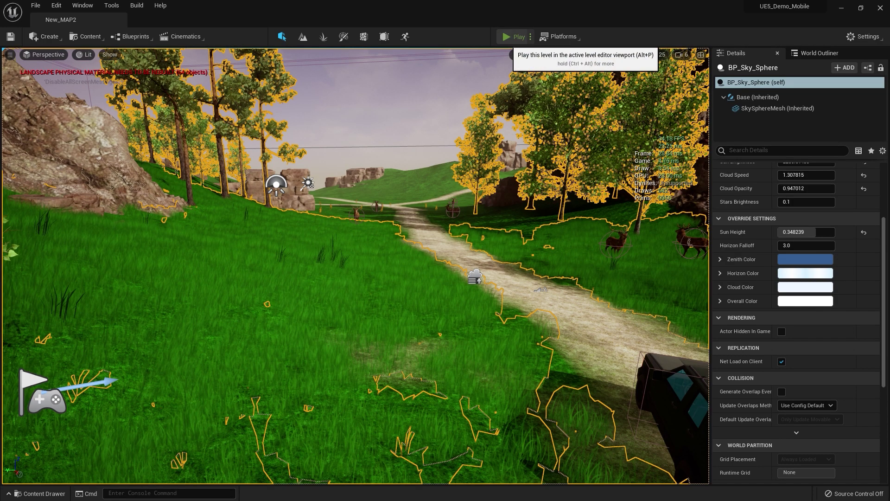
left_click(514, 36)
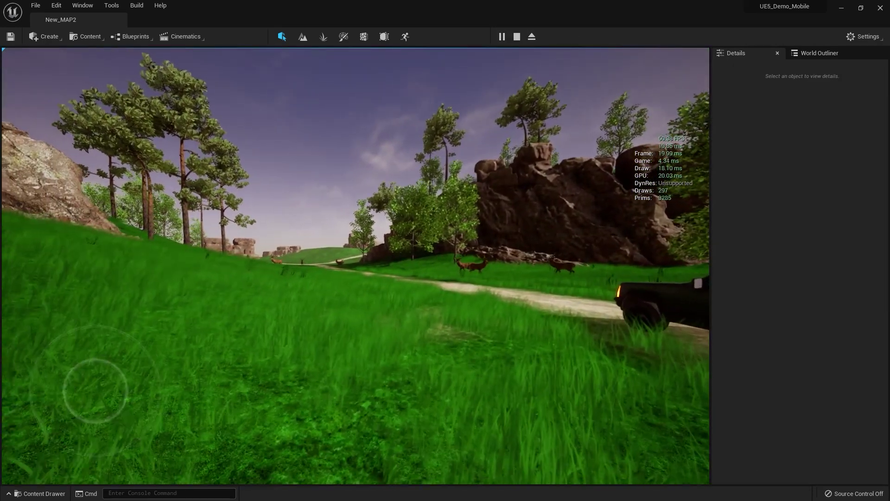
key("w")
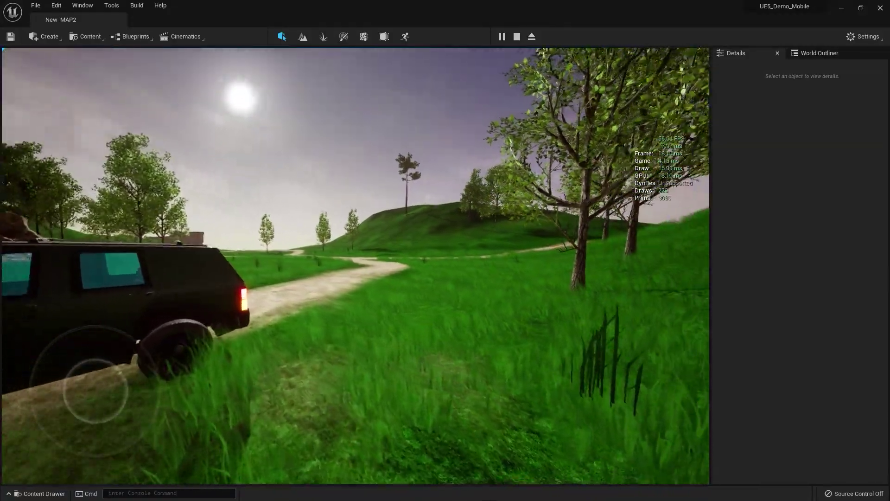
key("w")
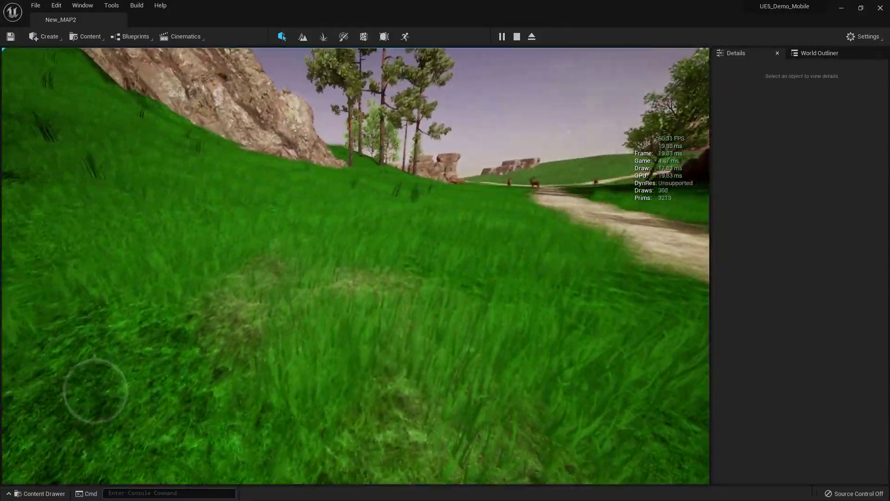
key("w")
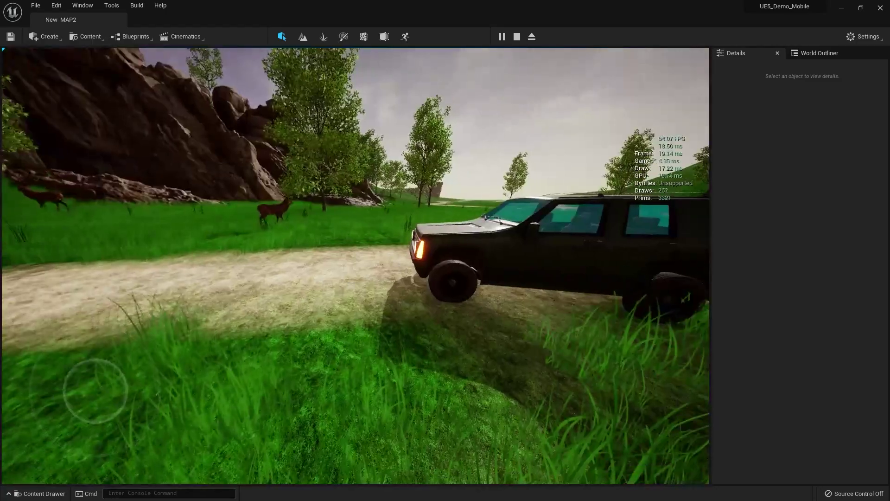
key("w")
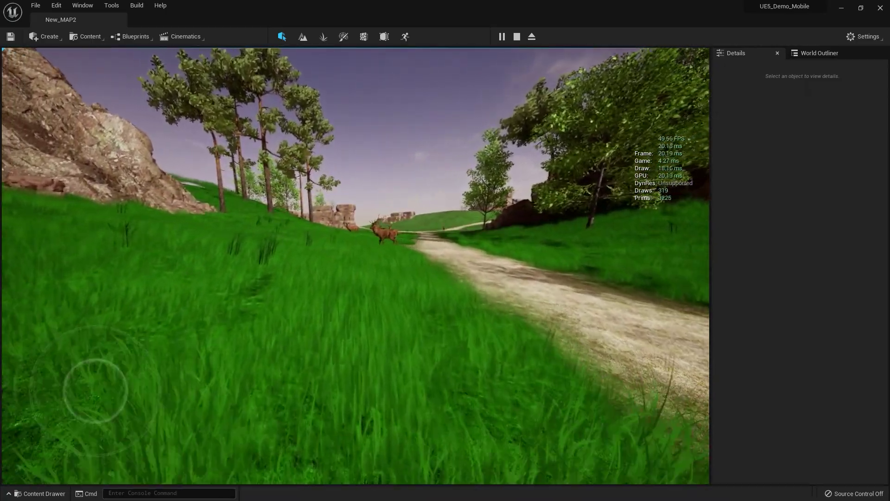
key("w")
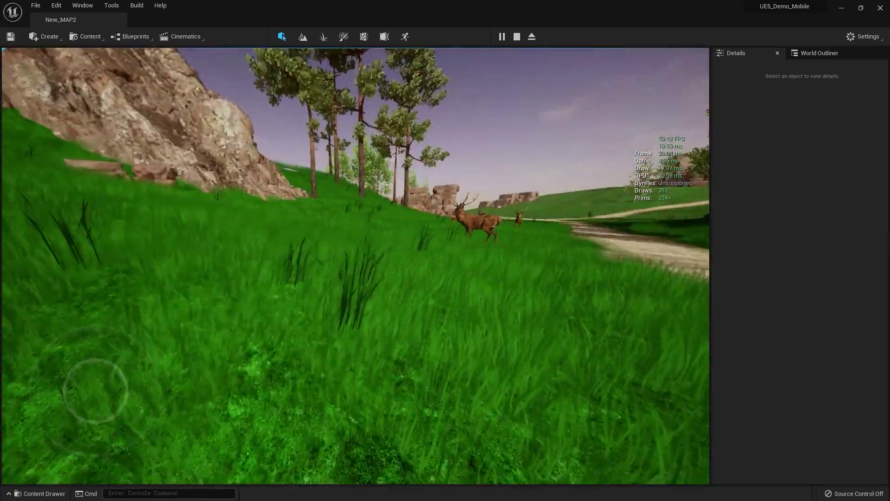
key("w")
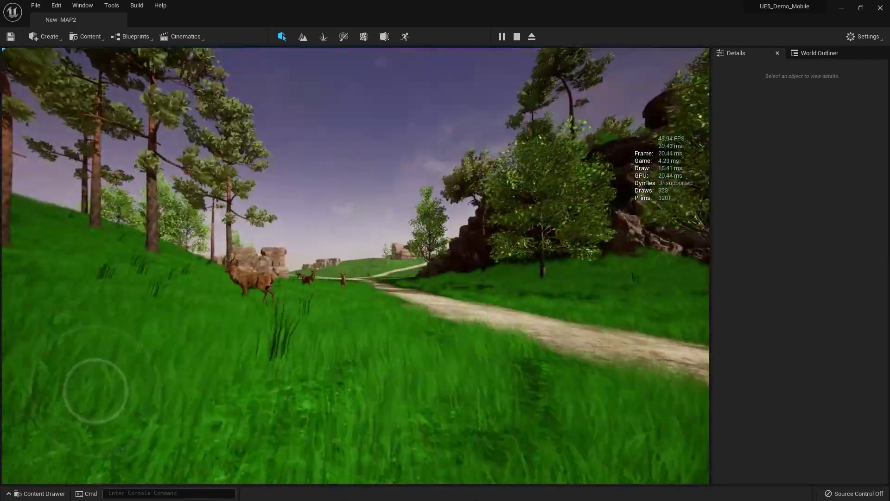
key("d")
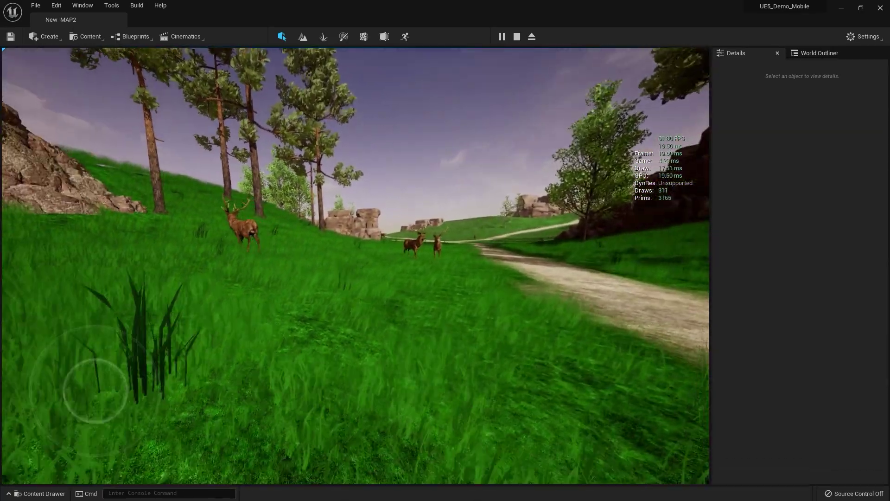
key("w")
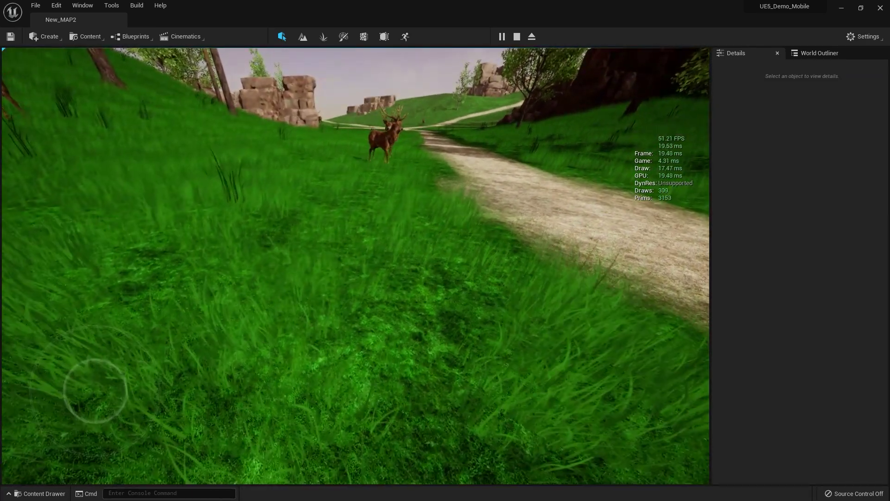
key("d")
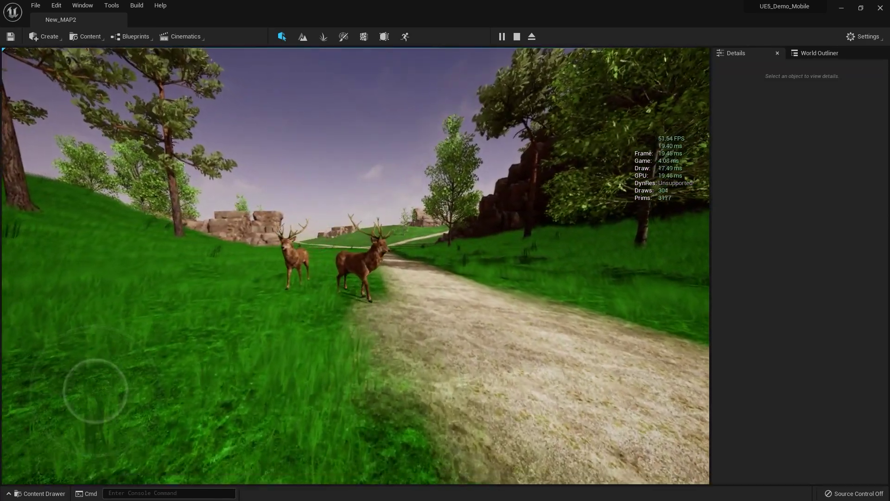
key("w")
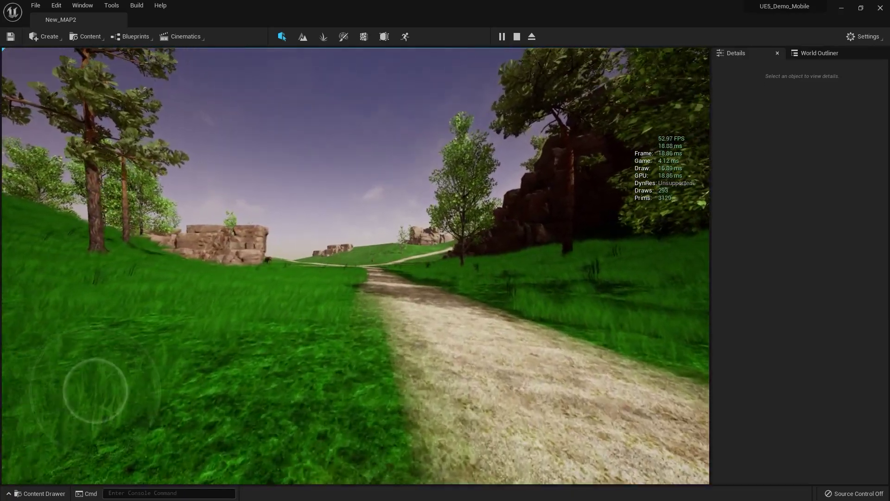
key("Escape")
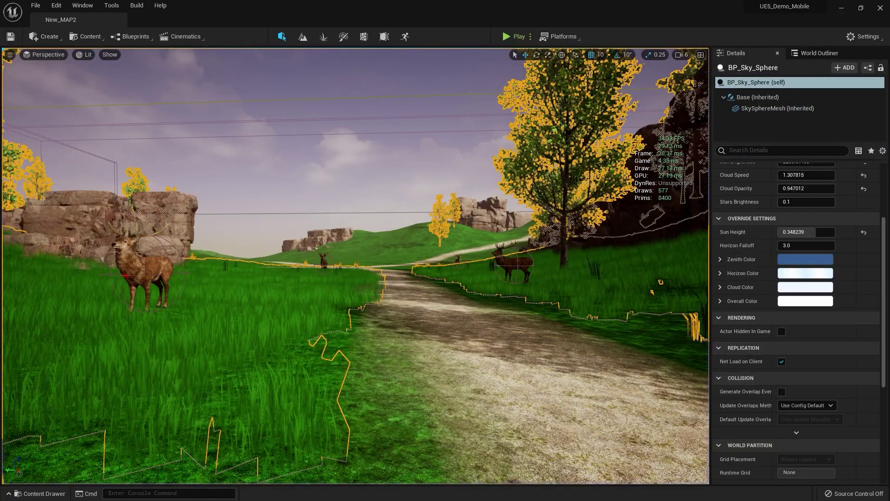
Locate the A1 grass material's Grass1_2_D texture in the flora folder and open it to examine its resolution and compression settings
key("s")
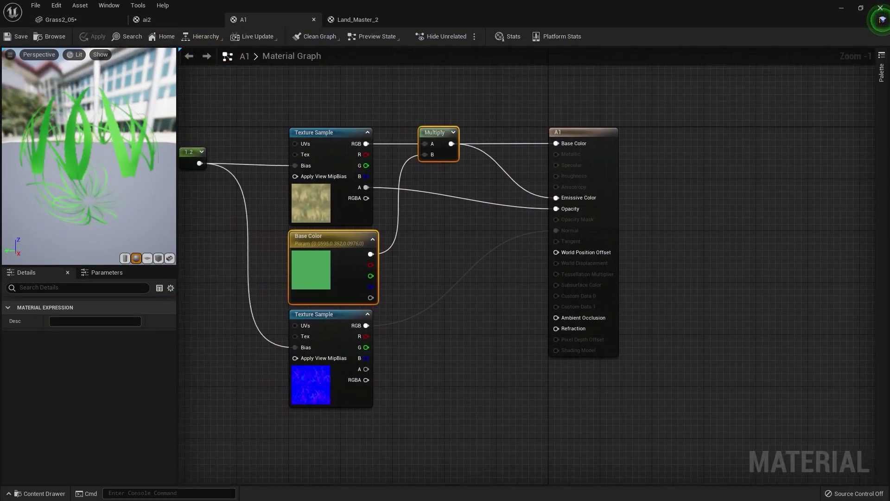
left_click(330, 216)
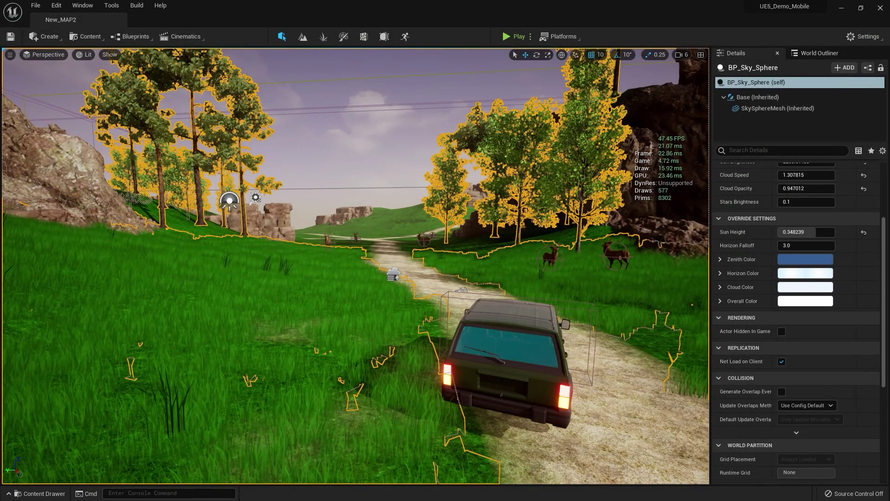
left_click(44, 494)
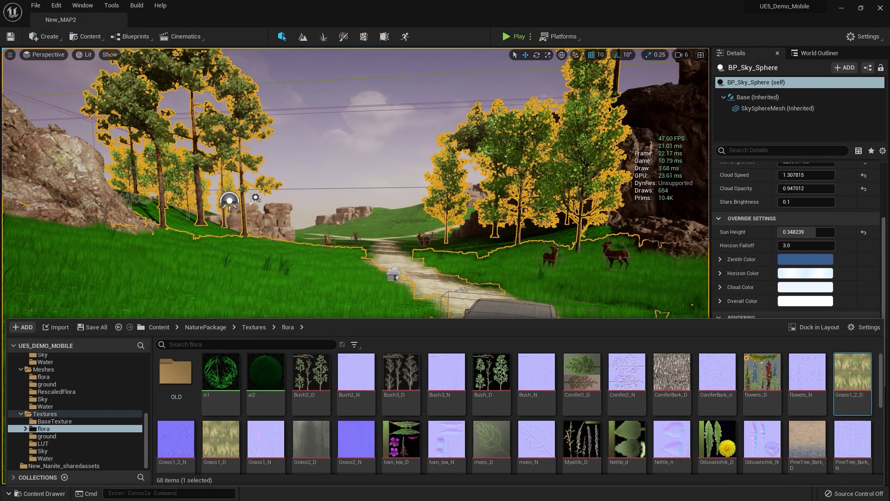
scroll(852, 381, "down", 1)
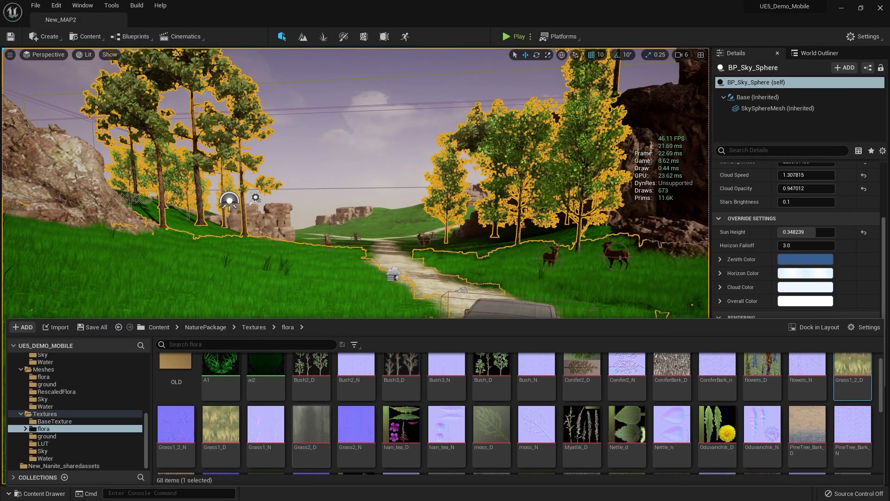
double_click(853, 371)
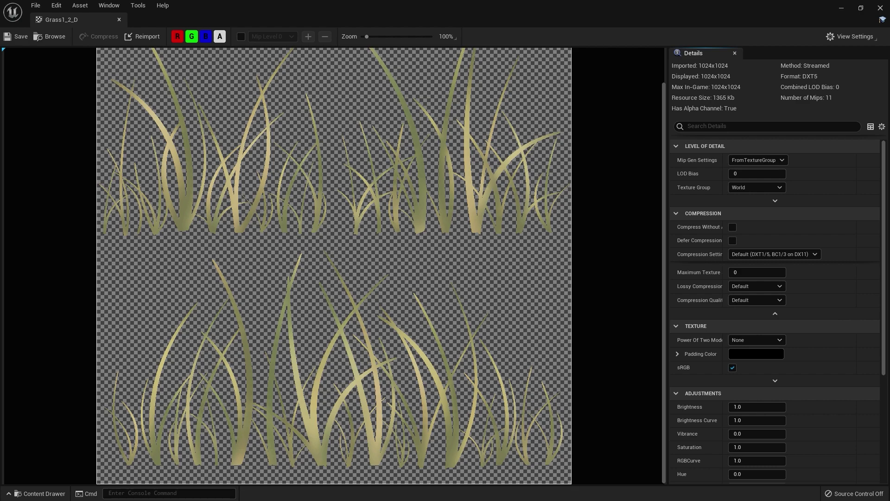
left_click(880, 8)
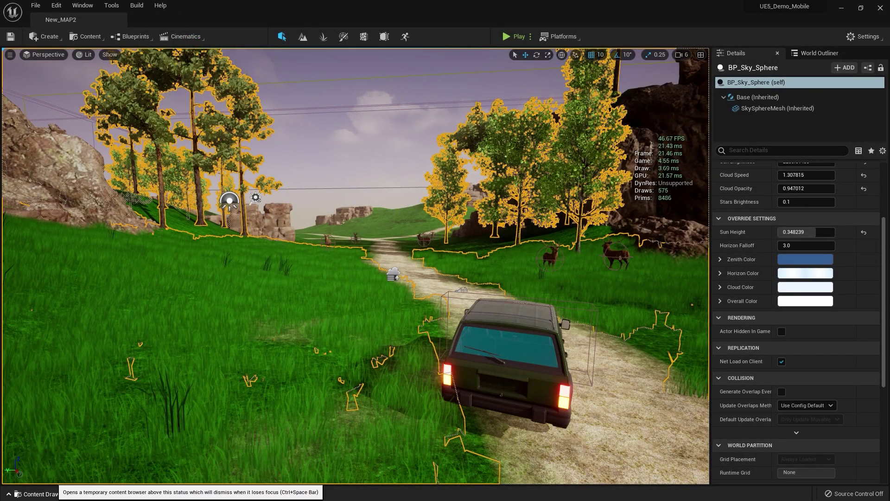
Select all flora textures from Bush2_D through Zont_N and open them for bulk editing in the Property Matrix
left_click(50, 494)
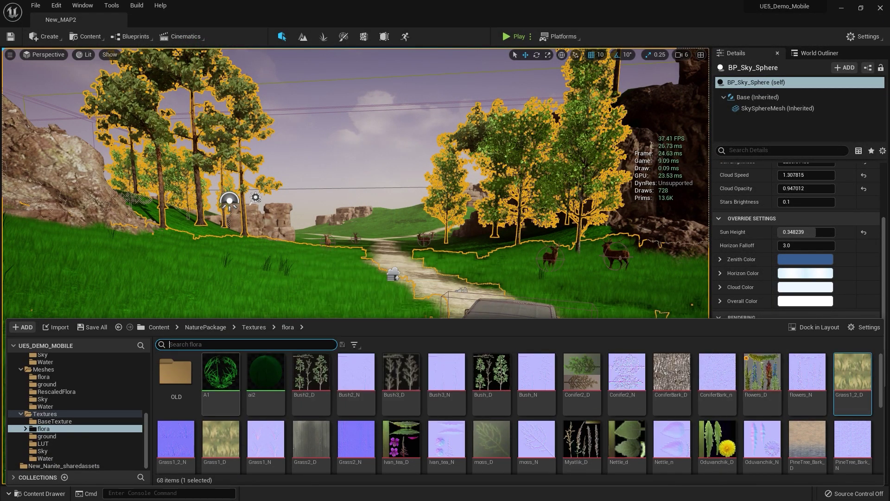
scroll(312, 394, "down", 5)
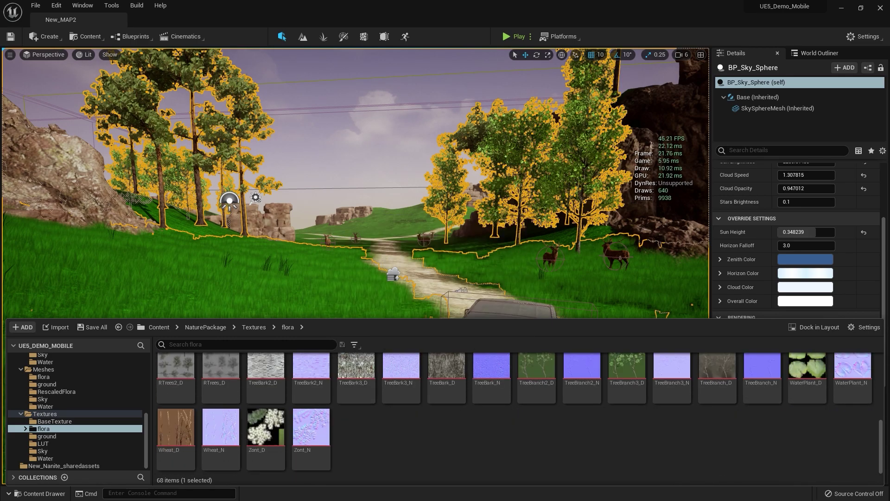
left_click(319, 428, "shift")
right_click(319, 428)
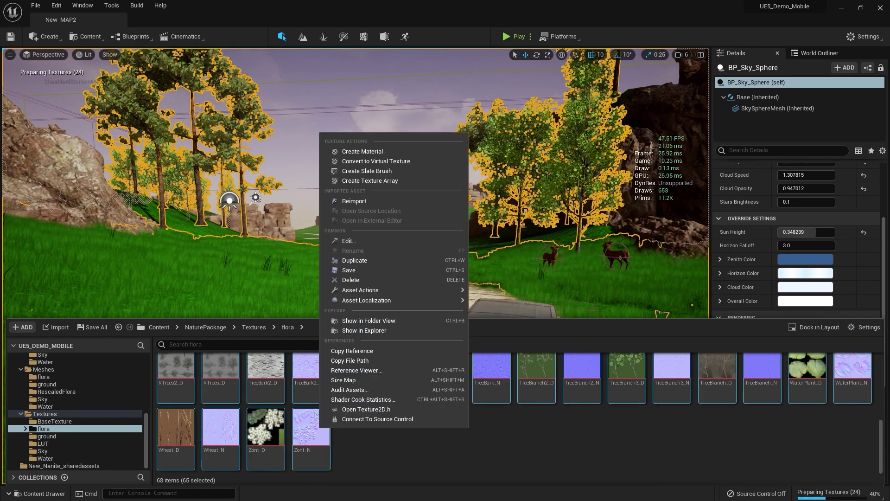
mouse_move(366, 301)
mouse_move(445, 289)
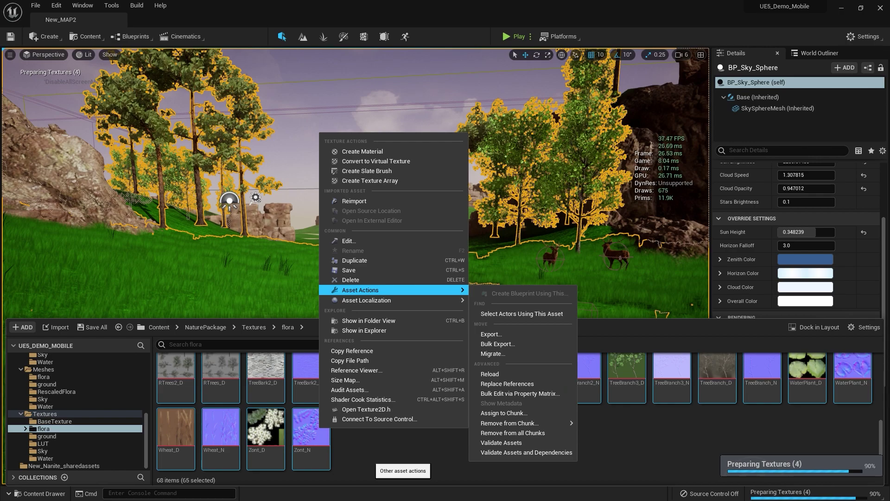
left_click(519, 394)
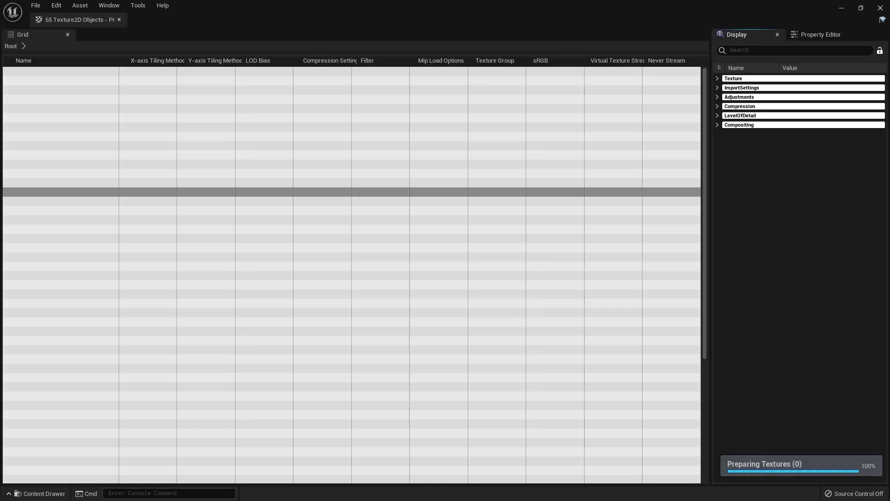
Set the maximum texture size of all selected flora textures to 128 and save all changes
left_click(740, 106)
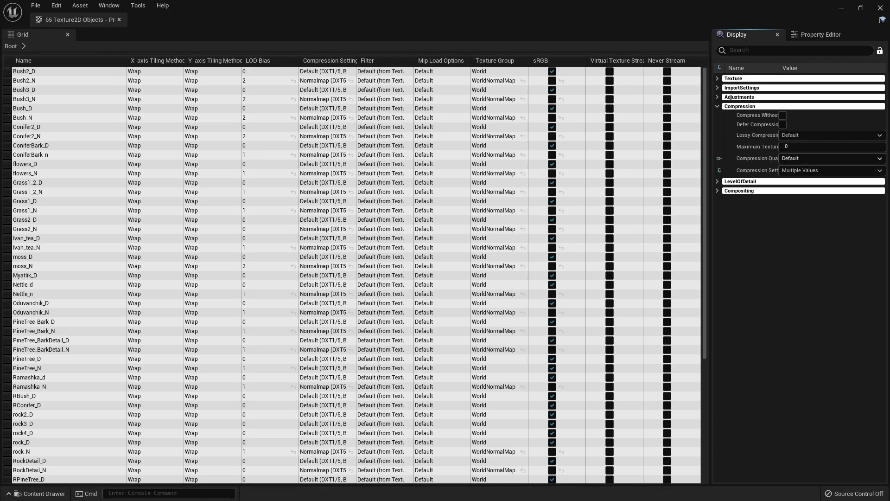
left_click(787, 146)
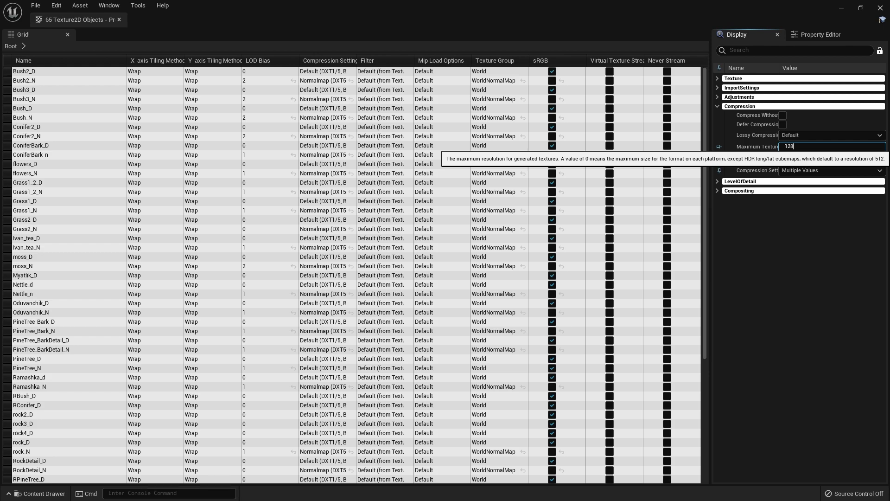
key("Return")
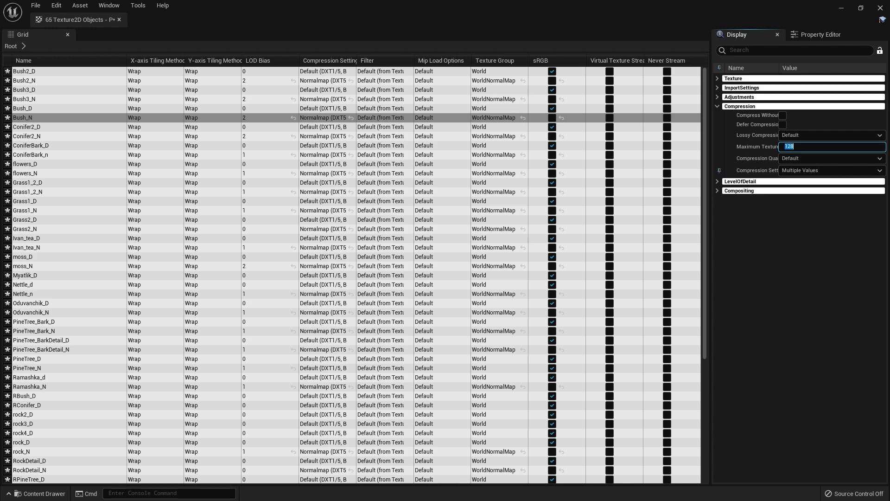
left_click(36, 5)
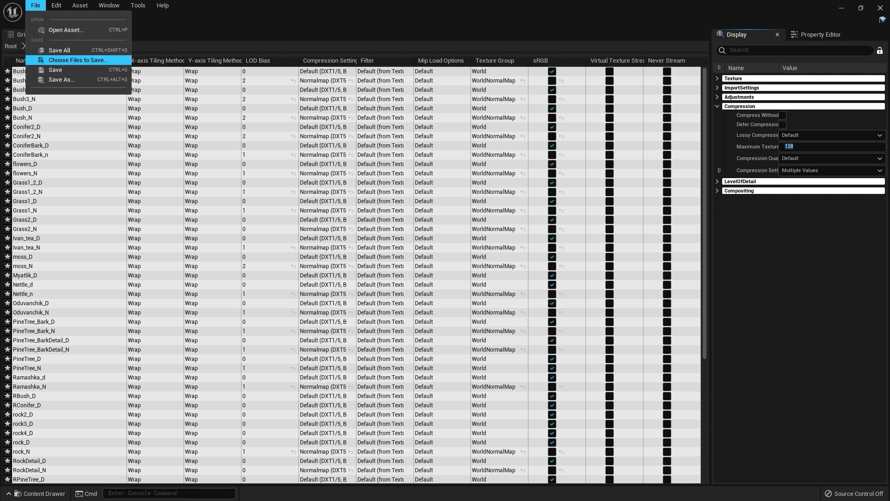
left_click(52, 50)
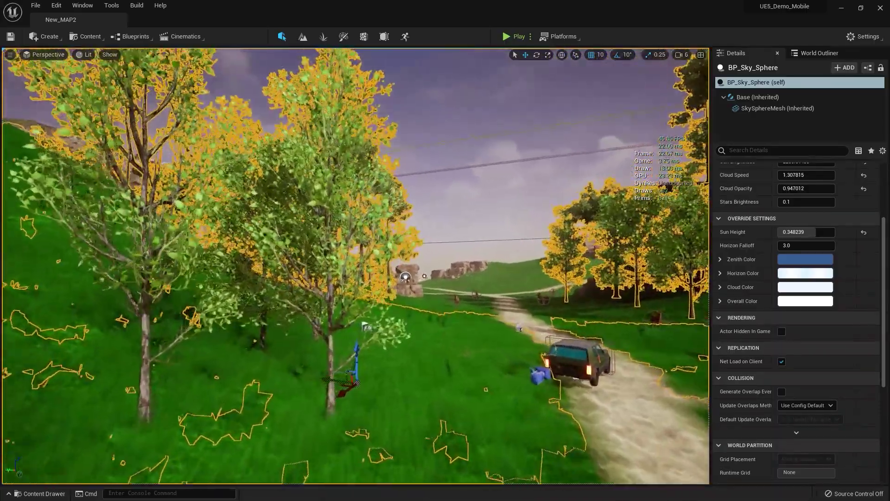
Inspect the trees and grass up close, play the level past the car, and survey the surrounding hills to check texture quality and frame rate
key("w")
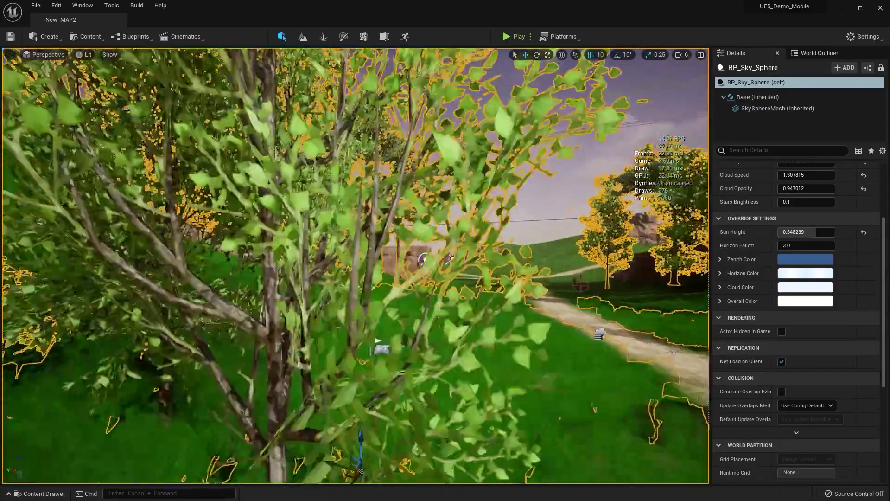
key("s")
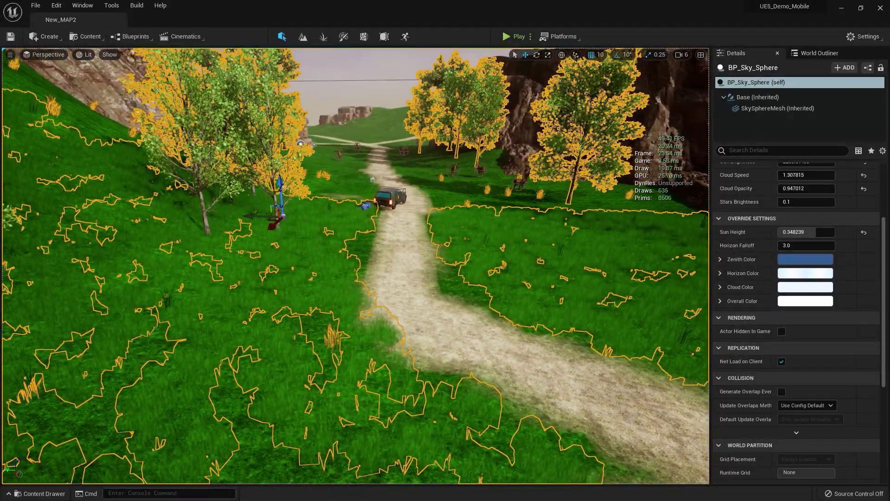
left_click(514, 37)
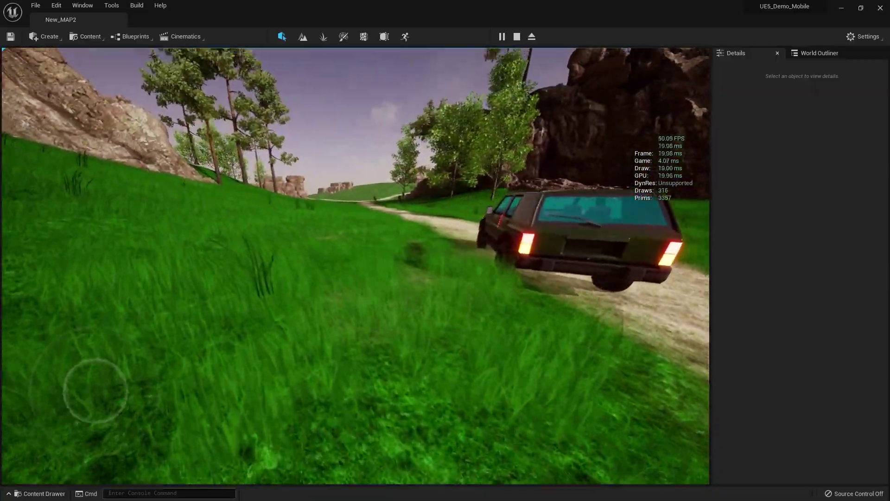
key("Escape")
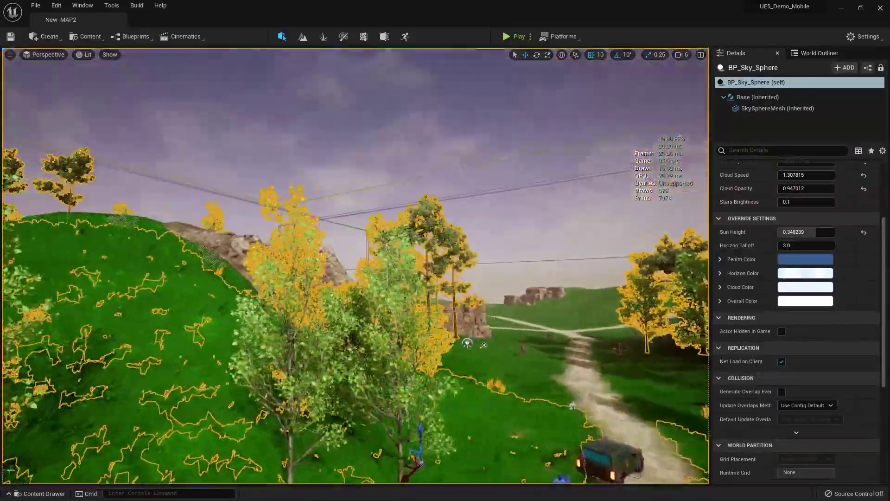
right_click_drag(356, 266, 355, 297)
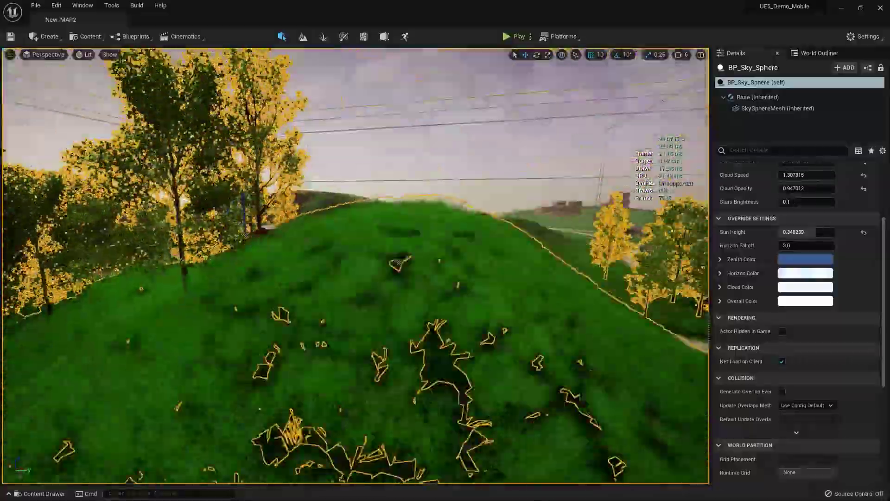
right_click_drag(355, 266, 199, 260)
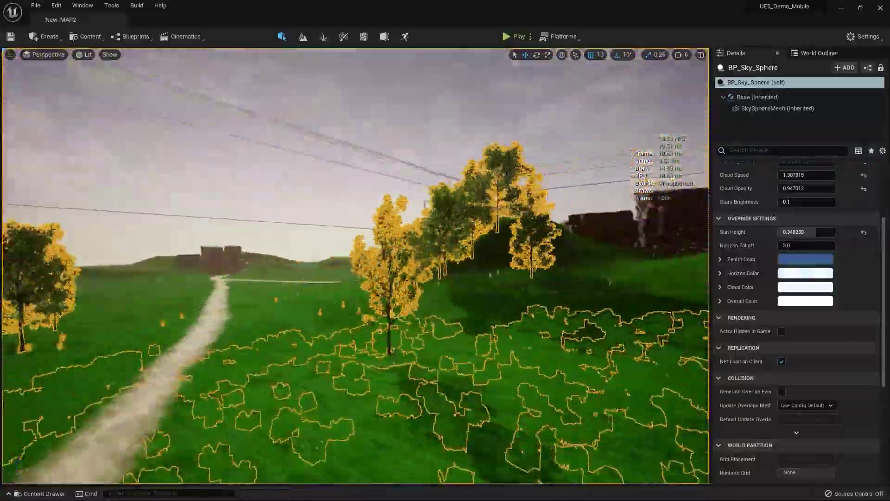
right_click_drag(355, 265, 436, 260)
right_click_drag(355, 266, 200, 316)
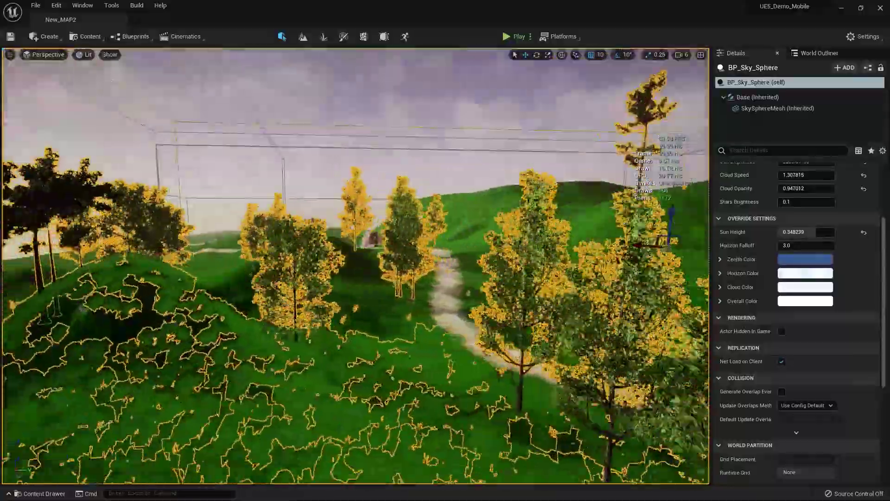
right_click_drag(355, 266, 273, 269)
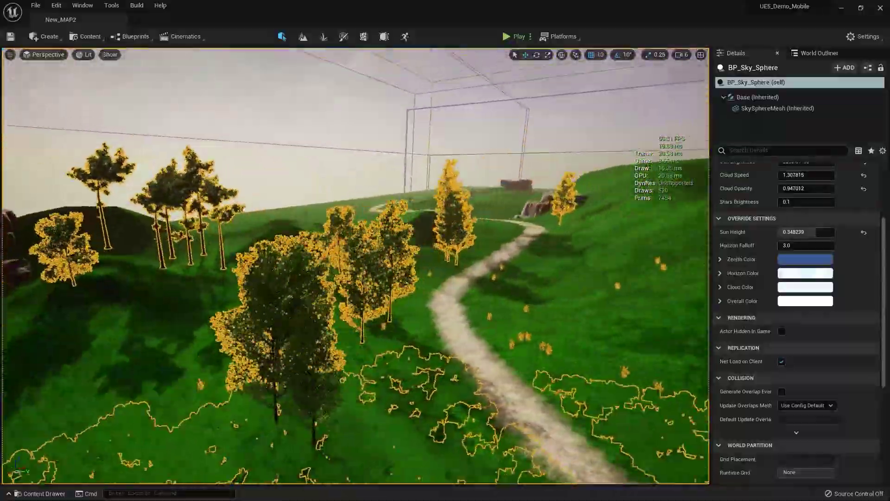
right_click_drag(355, 265, 454, 313)
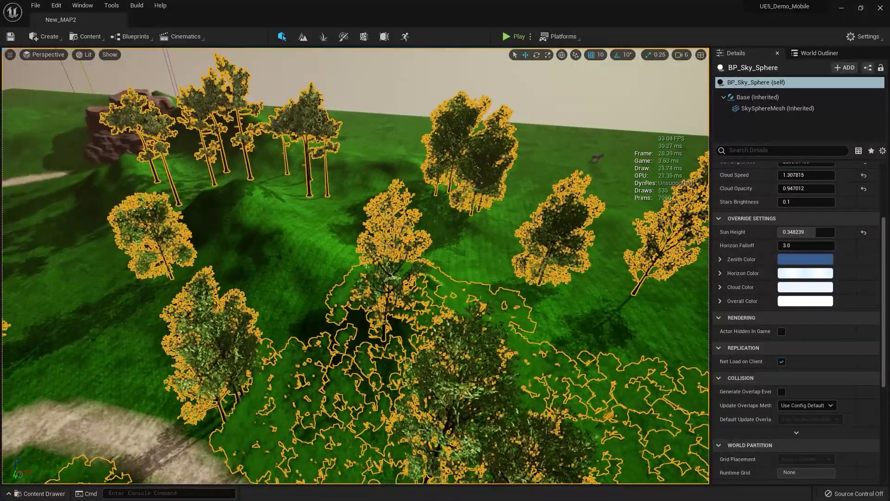
Switch to landscape sculpting, activate the Smooth tool, and enlarge the brush size to about 770
key("shift+2")
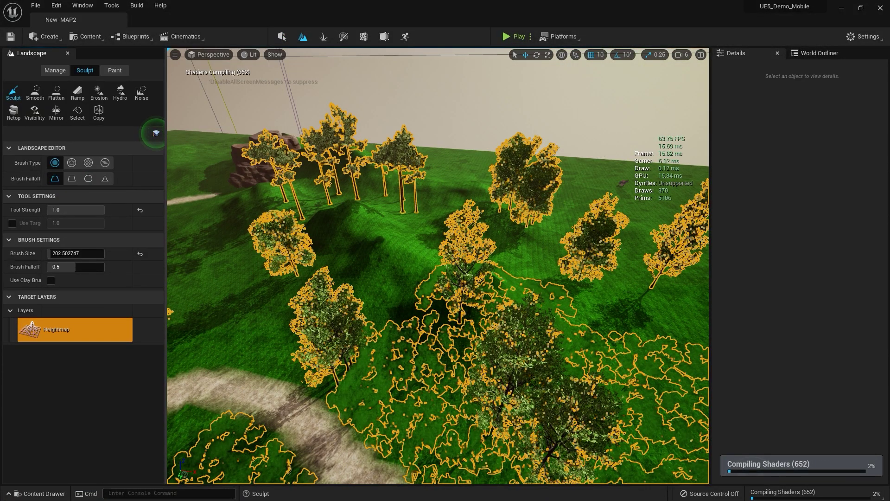
right_click_drag(438, 265, 403, 265)
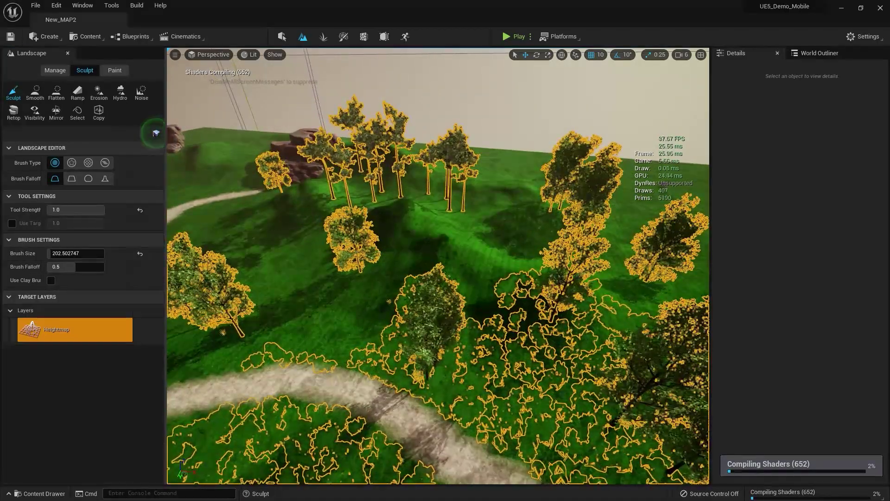
left_click(35, 94)
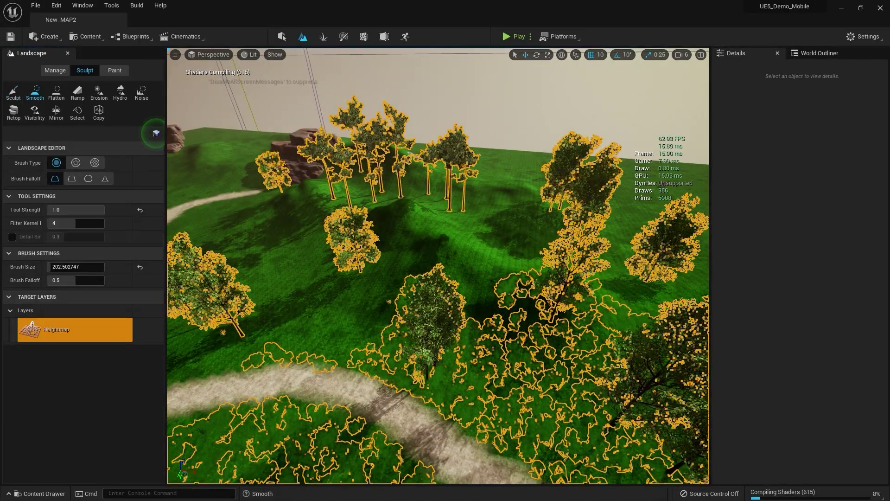
key("w")
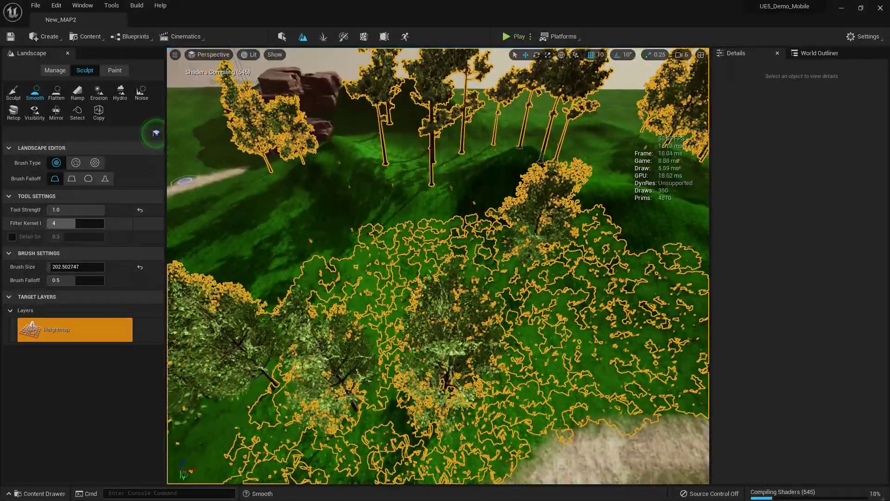
left_click_drag(67, 267, 77, 267)
Smooth the steep bumps in the terrain around the hill with the tall pine trees and rocks
mouse_move(501, 209)
right_mouse_down()
mouse_move(499, 172)
mouse_move(498, 231)
right_mouse_up()
left_click_drag(501, 209, 495, 221)
mouse_move(365, 155)
left_mouse_down()
mouse_move(333, 161)
mouse_move(321, 147)
mouse_move(328, 197)
mouse_move(573, 184)
mouse_move(520, 160)
mouse_move(636, 240)
left_mouse_up()
mouse_move(636, 239)
right_mouse_down()
mouse_move(640, 199)
mouse_move(552, 180)
mouse_move(500, 204)
right_mouse_up()
key("w")
key("s")
mouse_move(482, 267)
left_mouse_down()
mouse_move(373, 376)
mouse_move(380, 394)
mouse_move(477, 339)
left_mouse_up()
right_click_drag(478, 339, 566, 352)
key("w")
scroll(435, 286, "down", 8)
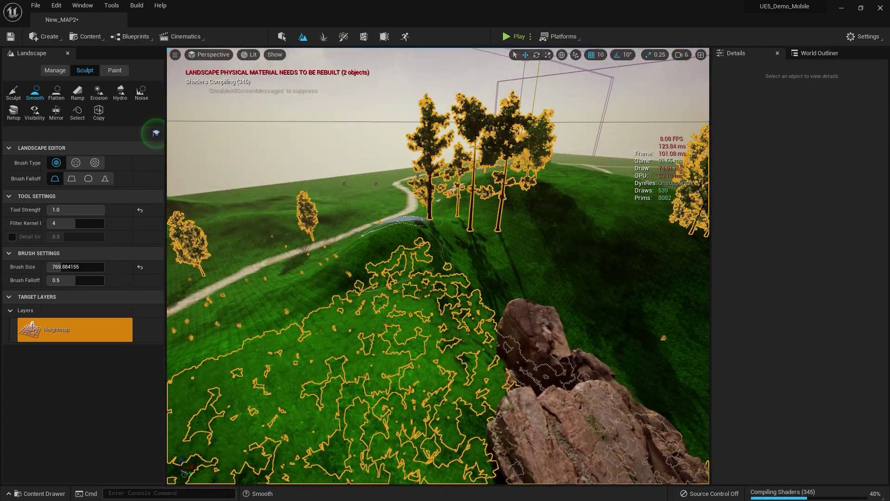
Smooth the remaining uneven slopes and the grassy hilltop beside the trail
right_click_drag(412, 242, 566, 239)
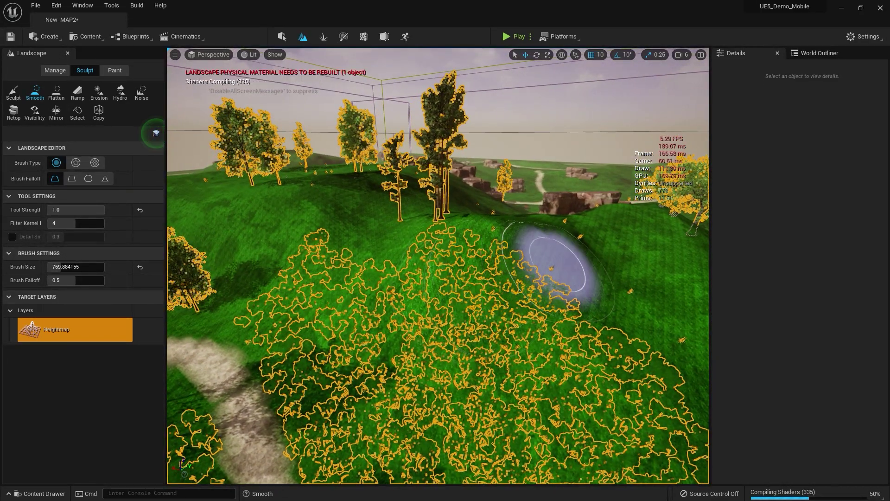
right_click_drag(435, 222, 358, 223)
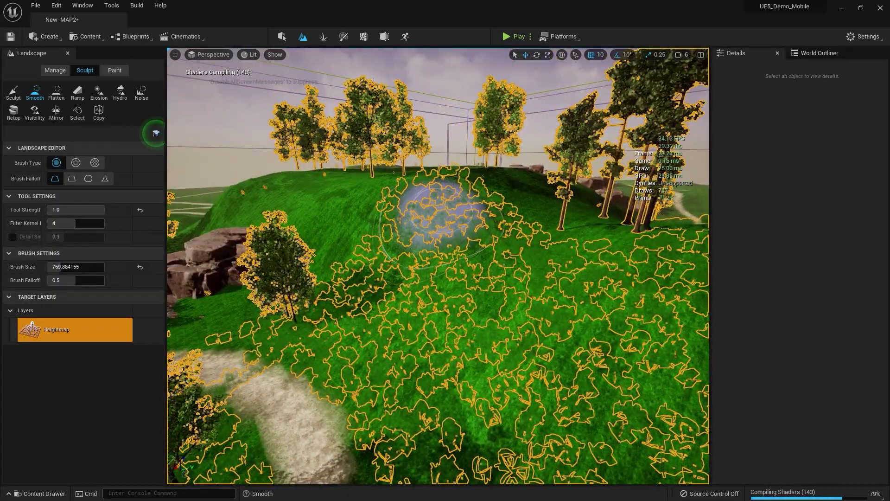
left_click_drag(428, 188, 513, 183)
mouse_move(513, 183)
right_mouse_down()
mouse_move(695, 176)
mouse_move(700, 232)
mouse_move(705, 194)
mouse_move(649, 192)
mouse_move(617, 172)
mouse_move(672, 144)
mouse_move(710, 158)
right_mouse_up()
Return to selection mode, select the Massive Nordic Coastal Cliff rock, locate its material, and open its color texture to examine the resolution
right_click_drag(156, 133, 156, 133)
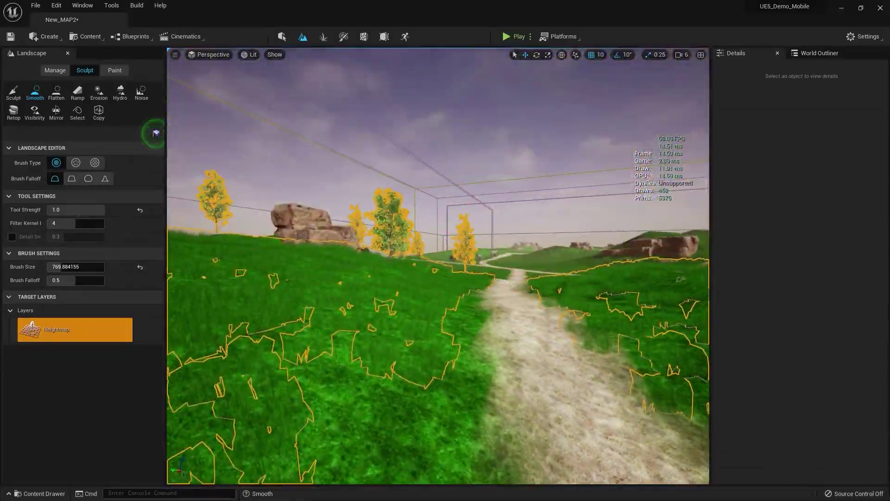
right_click_drag(392, 181, 387, 181)
right_click_drag(156, 133, 155, 133)
right_click_drag(383, 181, 378, 181)
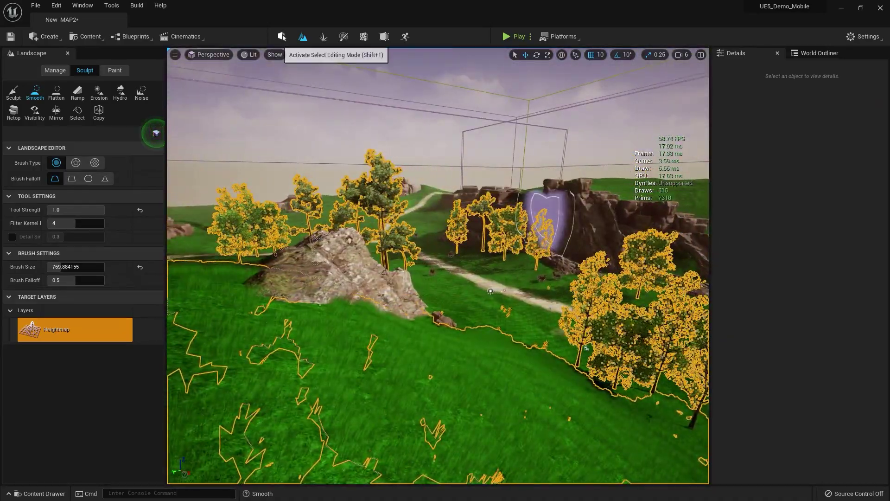
left_click(282, 37)
left_click(269, 274)
right_click_drag(269, 273, 269, 273)
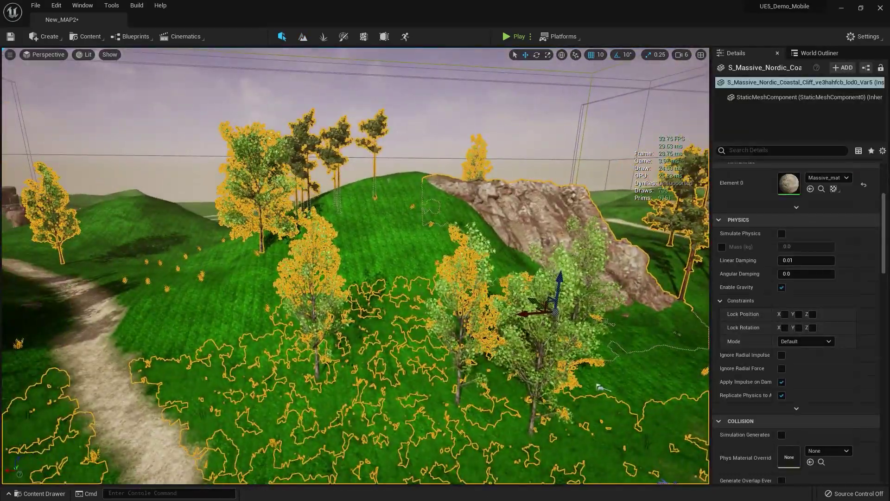
left_click(822, 189)
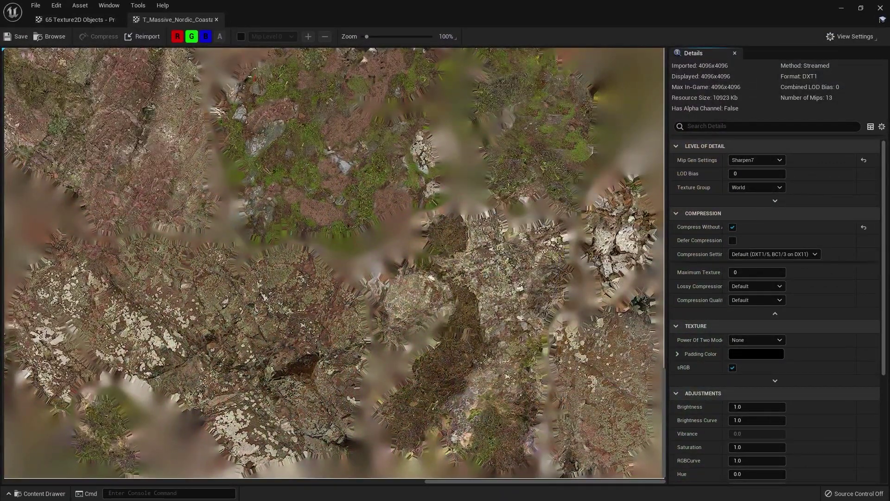
scroll(510, 181, "down", 5)
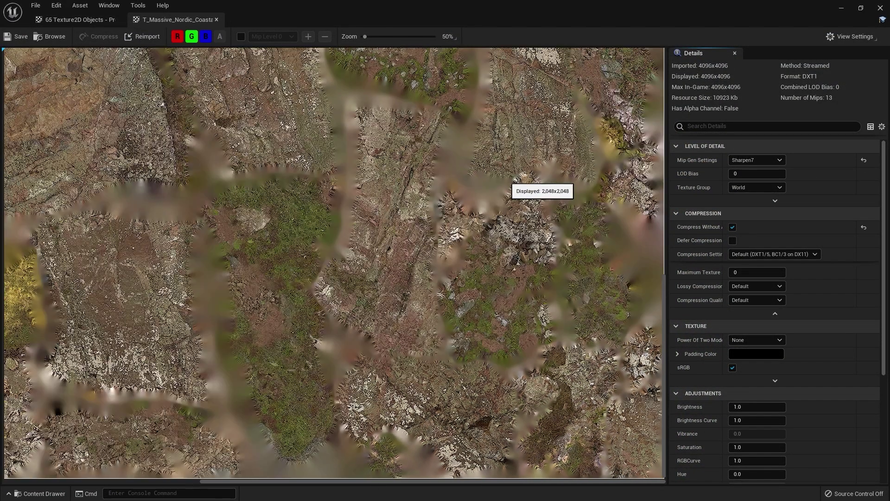
scroll(510, 183, "down", 3)
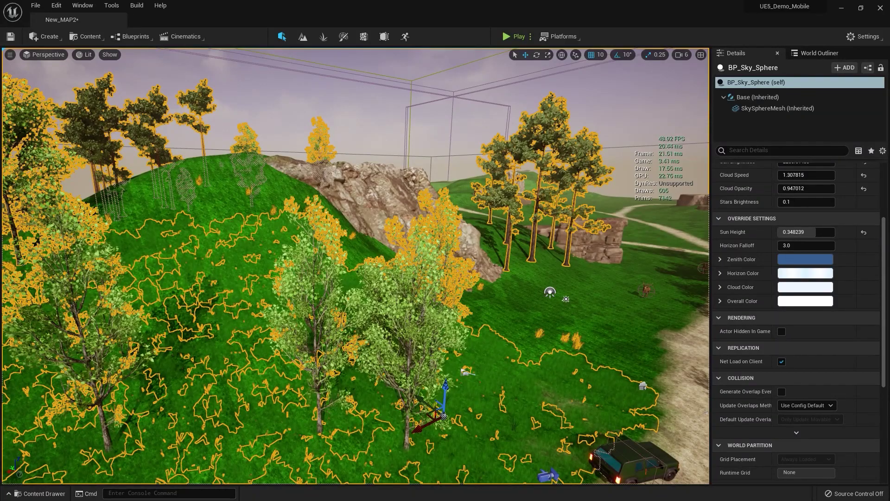
Open the three Massive_Nordic_Coastal_Cliff textures for bulk editing in the Property Matrix
left_click(41, 494)
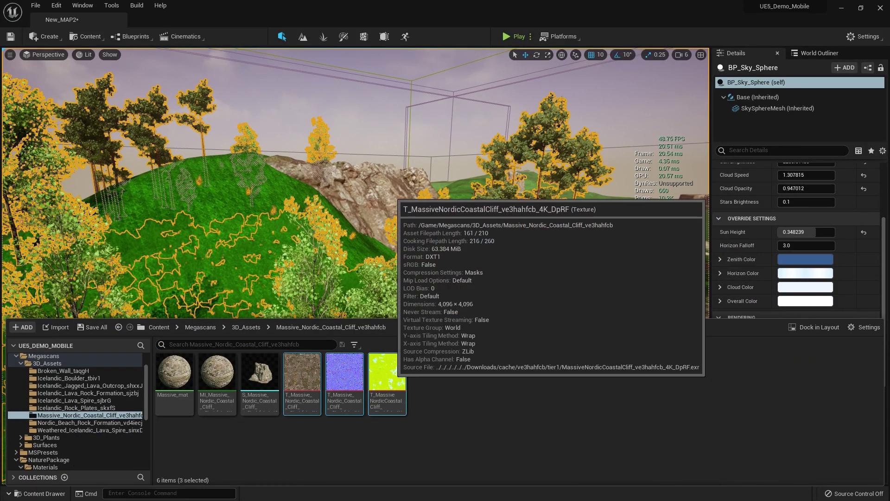
right_click(391, 377)
mouse_move(434, 235)
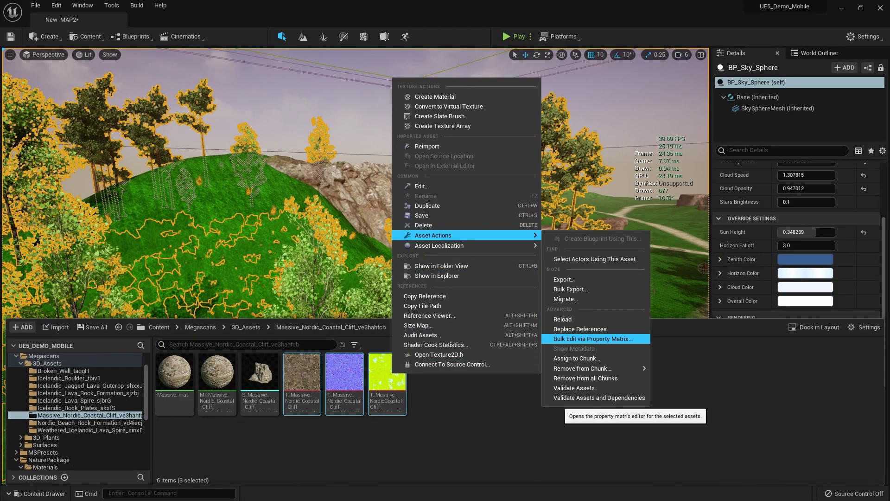
left_click(593, 339)
Set the maximum texture size of the three cliff textures to 1024 and save them
left_click(717, 106)
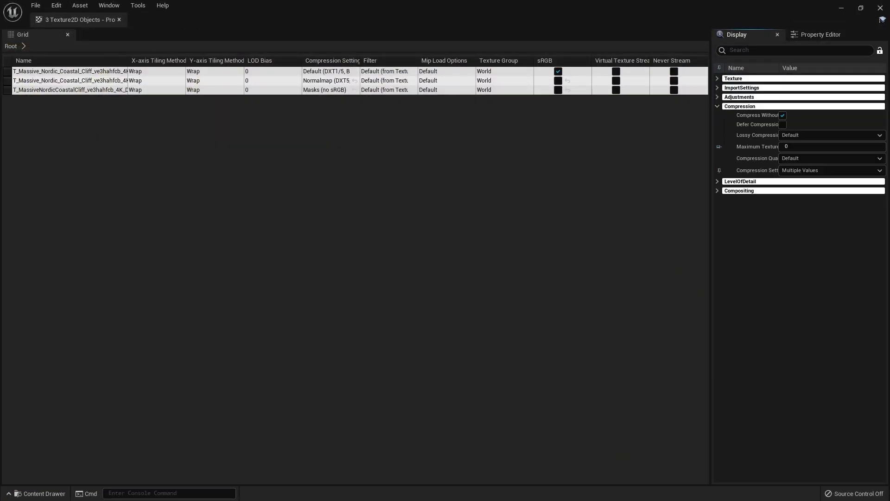
left_click(804, 146)
key("BackSpace")
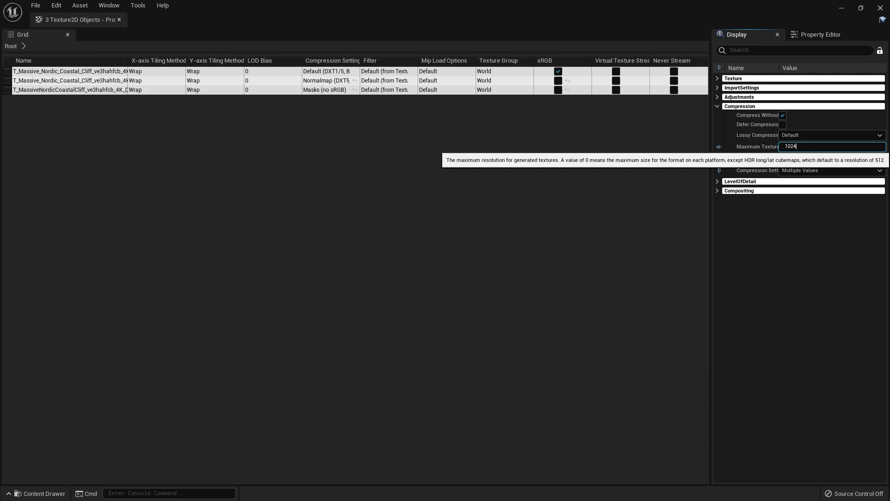
left_click(36, 5)
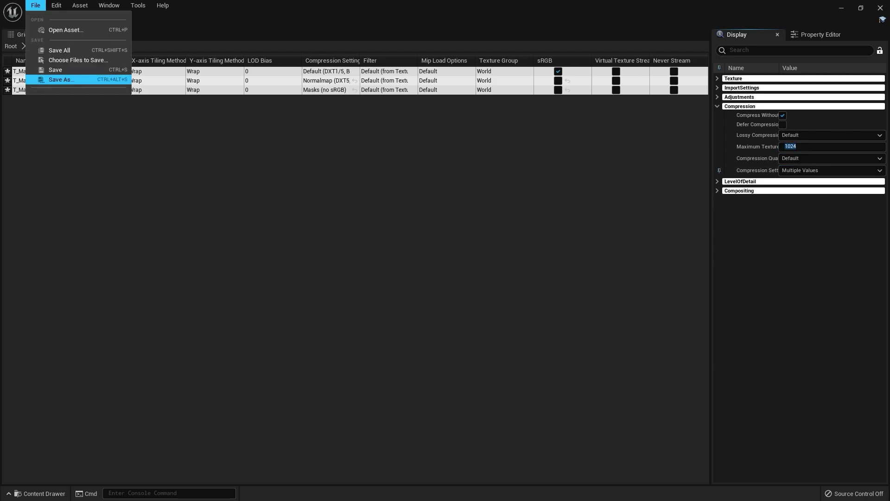
left_click(55, 70)
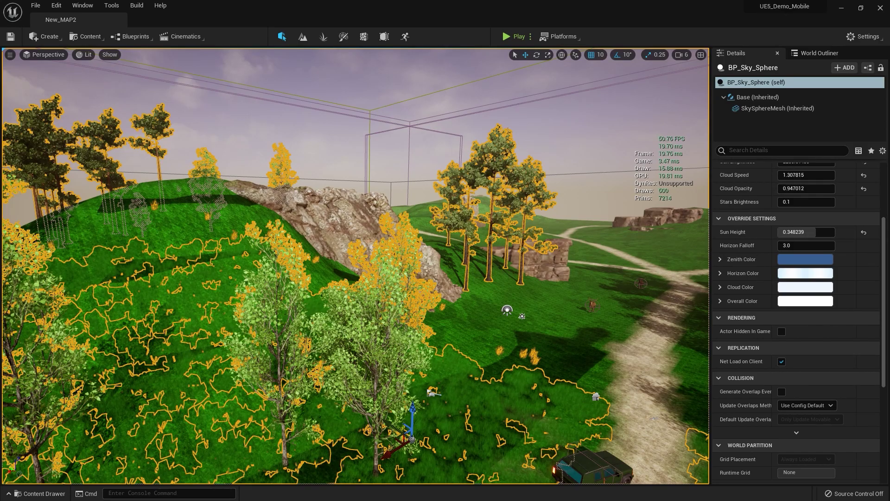
Select the large dark cliff beside the trail and locate its Massive_mat material in the project content
left_click(333, 222)
right_click_drag(334, 222, 430, 223)
left_click(515, 208)
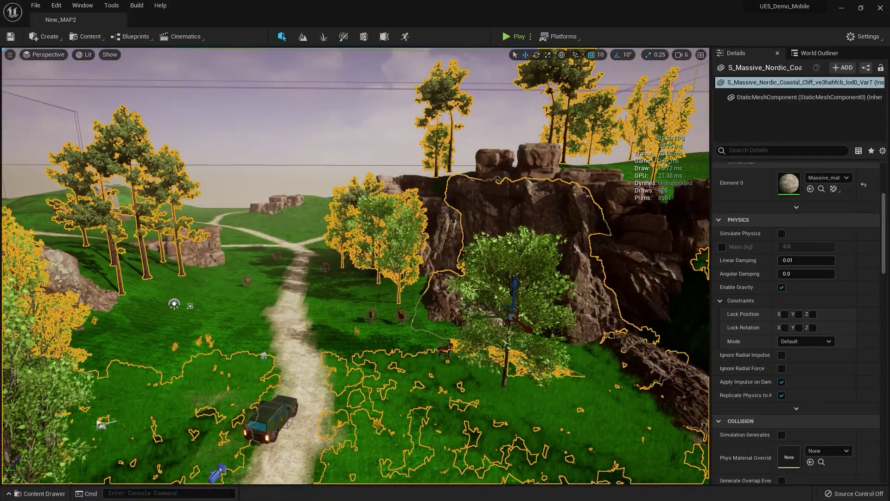
left_click(822, 188)
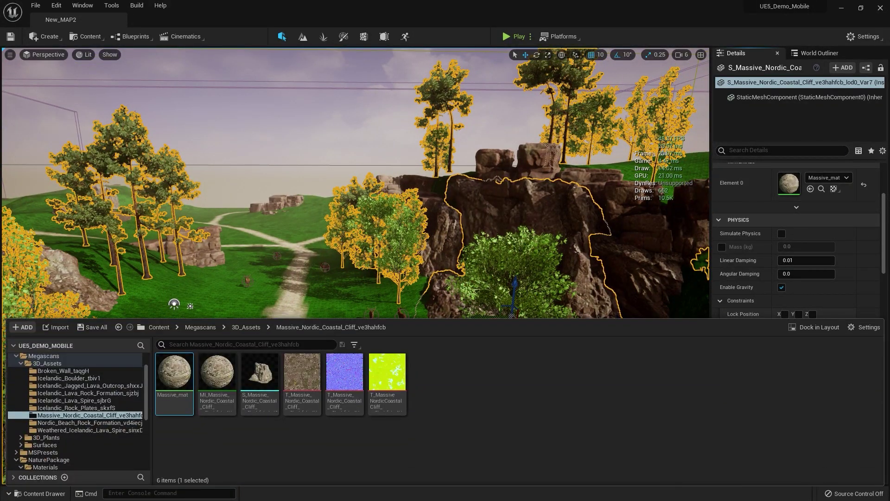
Select the three Massive_Nordic_Coastal_Cliff textures and open the color texture to check its resolution
left_click(302, 373)
left_click(387, 373, "shift")
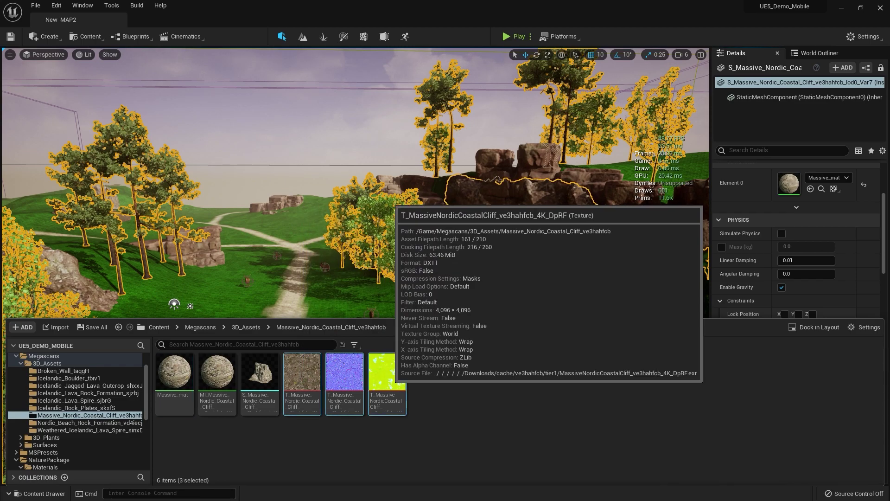
double_click(301, 374)
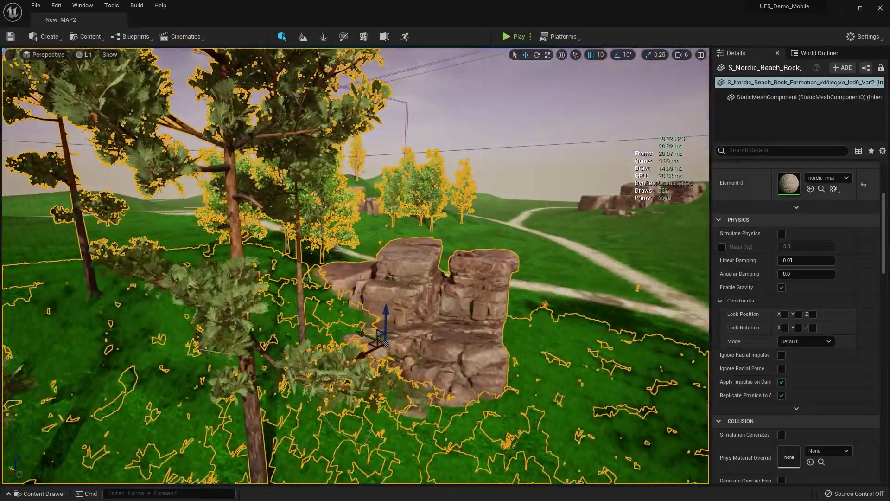
Locate the selected beach rock's nordic_mat material and open the three Nordic_Beach_Rock_Formation textures in the Property Matrix for bulk editing
left_click(821, 188)
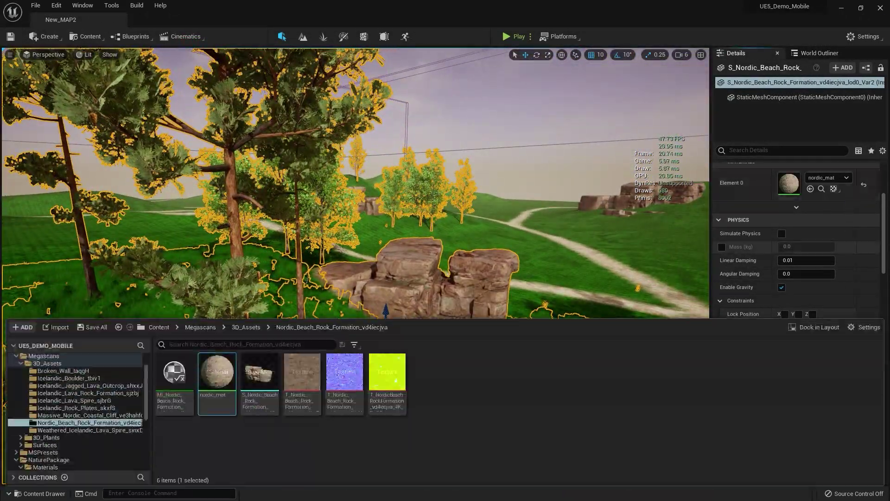
left_click(311, 386)
left_click(384, 375, "shift")
right_click(383, 376)
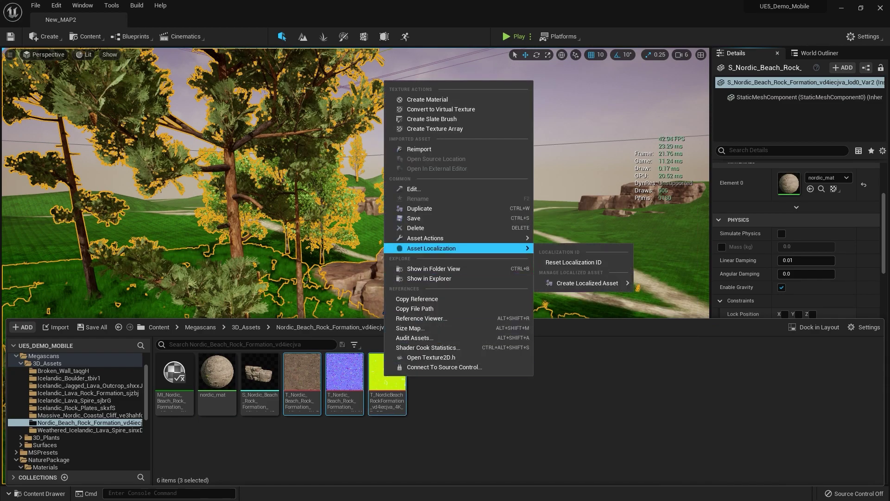
mouse_move(432, 238)
left_click(585, 341)
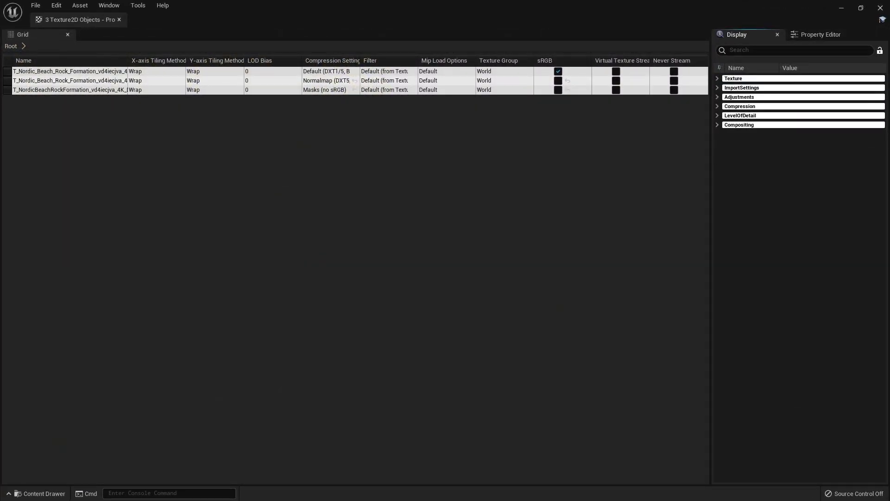
Set the maximum texture size of the three beach rock textures to 1024 and save all changes
left_click(717, 107)
left_click(807, 146)
key("BackSpace")
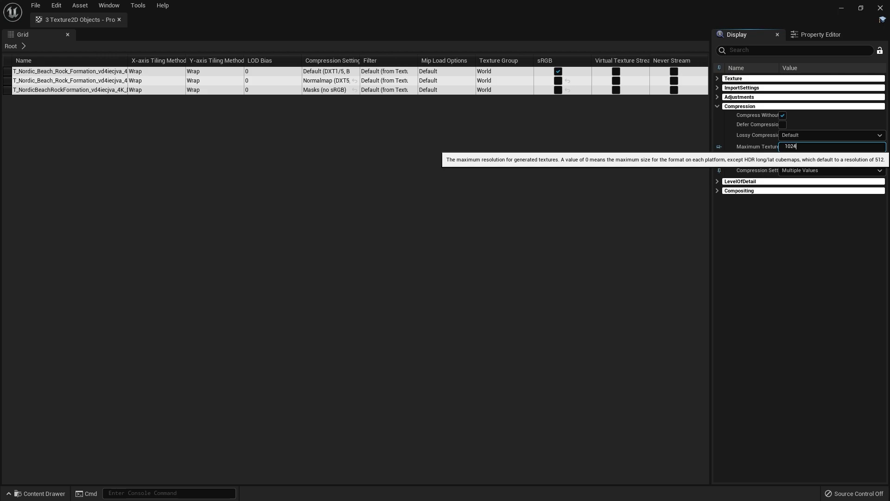
key("Return")
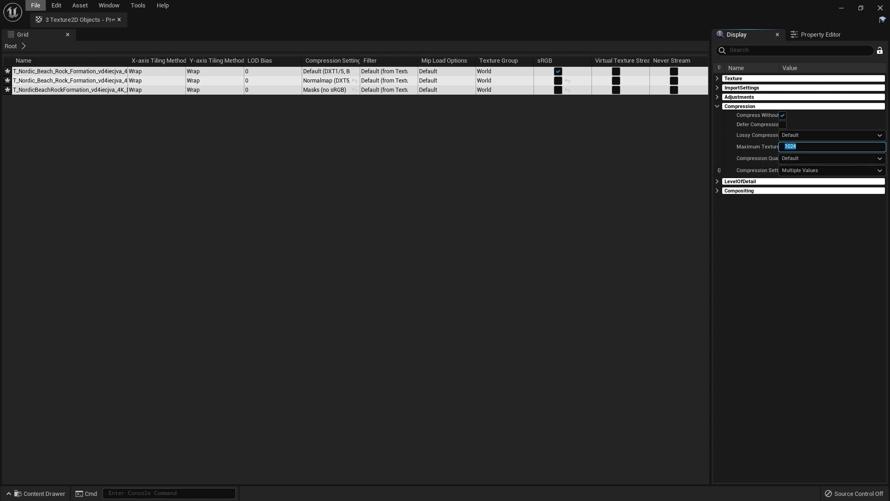
left_click(35, 6)
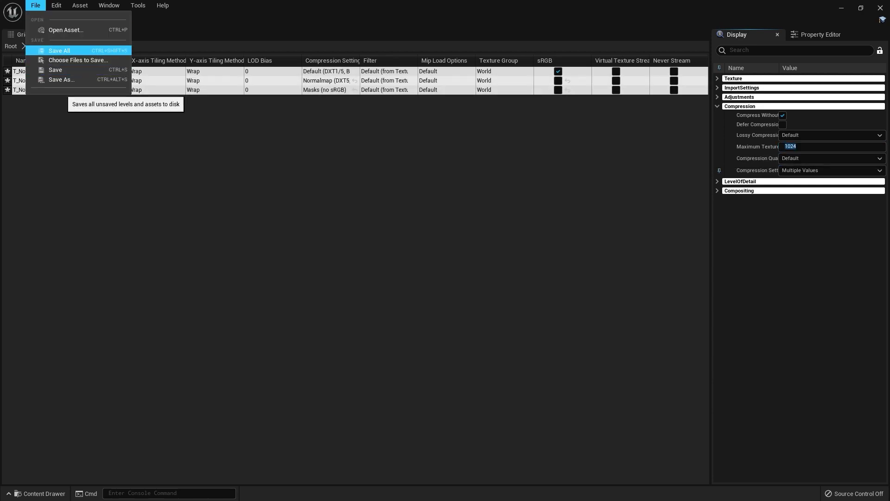
left_click(51, 49)
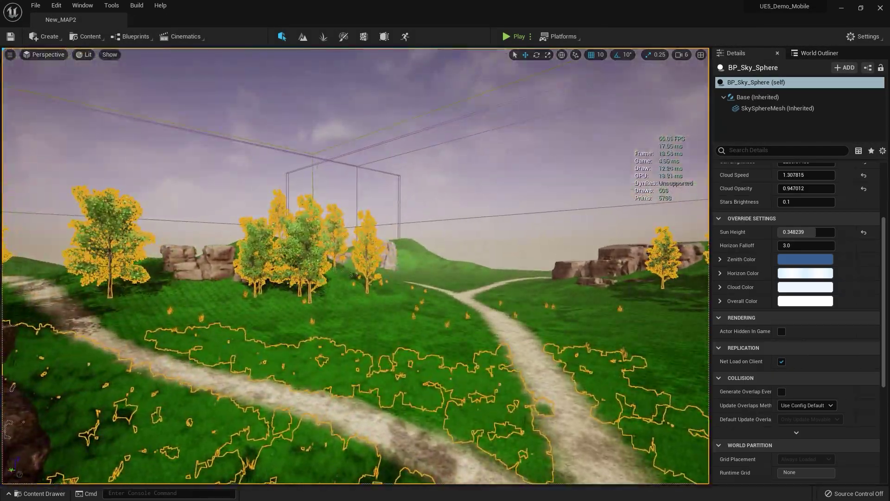
Smooth the steep slopes and crest of the grassy hill between the rock and the pines with the landscape Smooth tool
key("w")
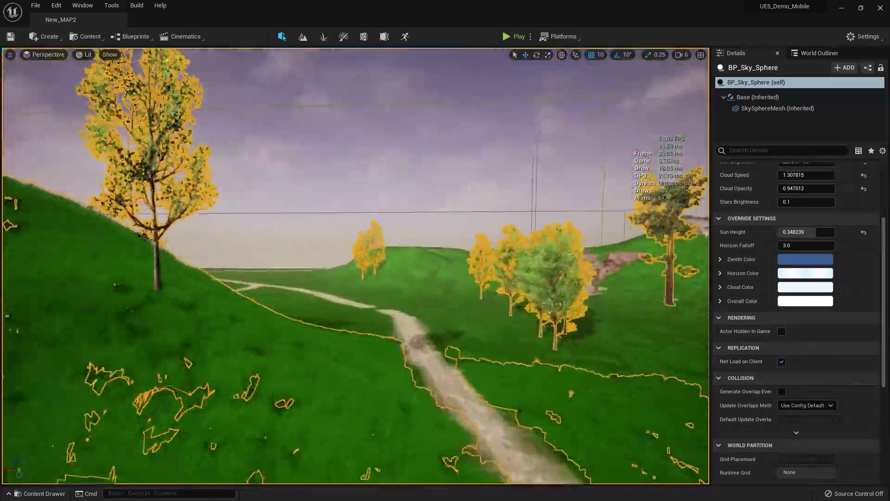
key("w")
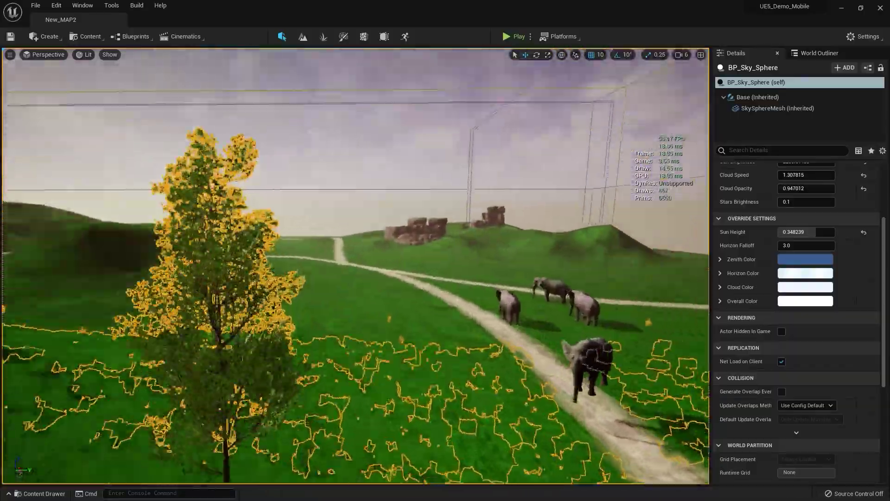
right_click_drag(341, 261, 420, 288)
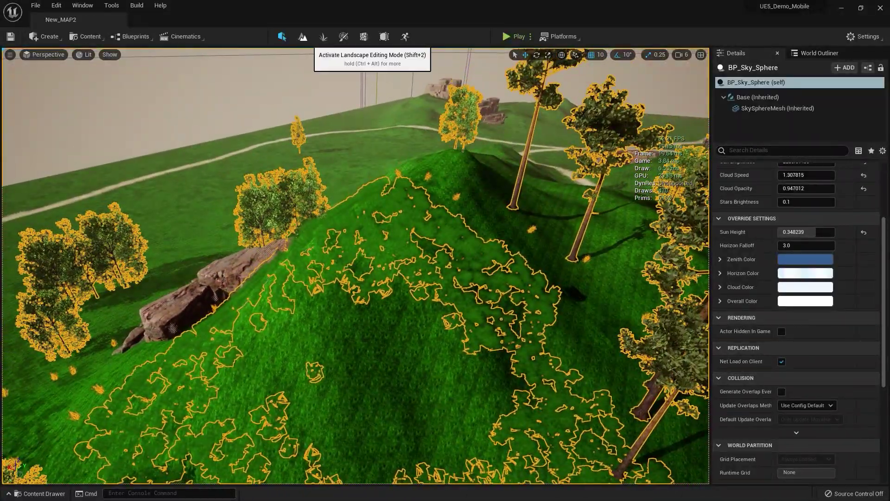
left_click(303, 36)
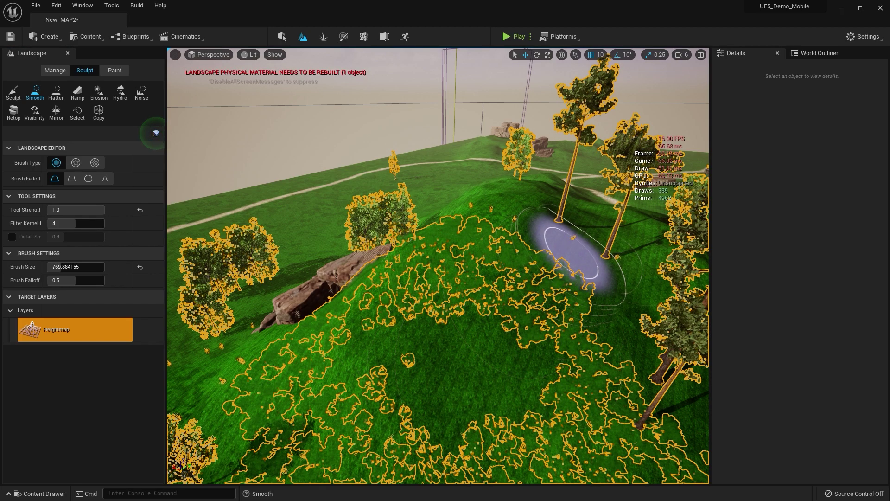
left_click_drag(571, 252, 447, 387)
right_click_drag(447, 387, 491, 371)
right_click_drag(503, 308, 507, 327)
key("s")
mouse_move(411, 234)
left_mouse_down()
mouse_move(527, 264)
mouse_move(332, 236)
left_mouse_up()
Examine the surrounding hills, tree groups and trails for remaining rough terrain
key("w")
mouse_move(279, 231)
right_mouse_down()
mouse_move(292, 186)
mouse_move(171, 185)
right_mouse_up()
right_click_drag(156, 133, 156, 133)
key("s")
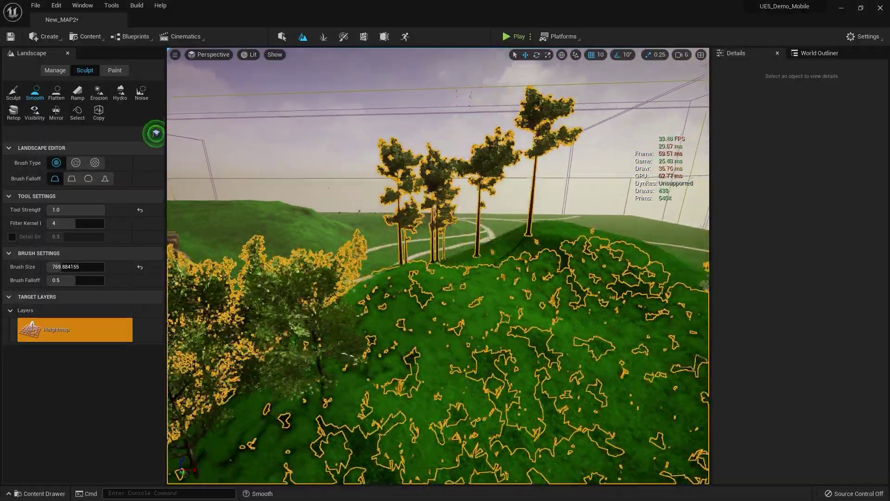
right_click_drag(296, 195, 269, 195)
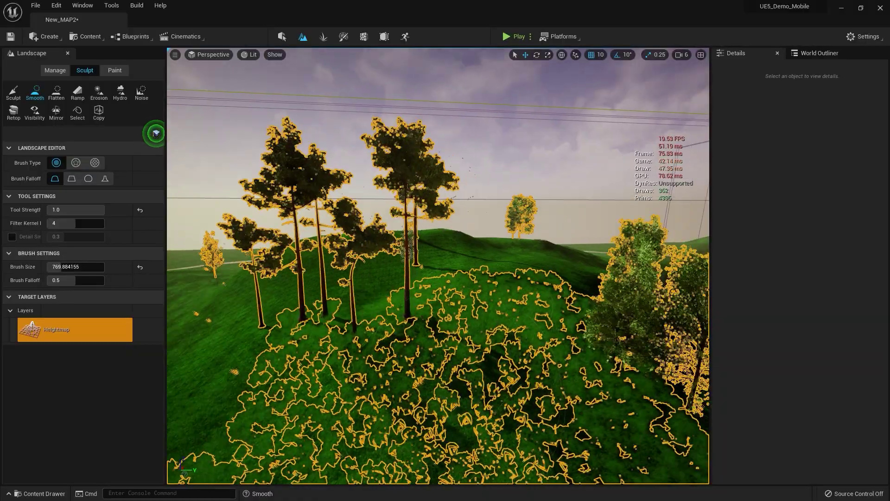
key("s")
right_click_drag(156, 133, 157, 133)
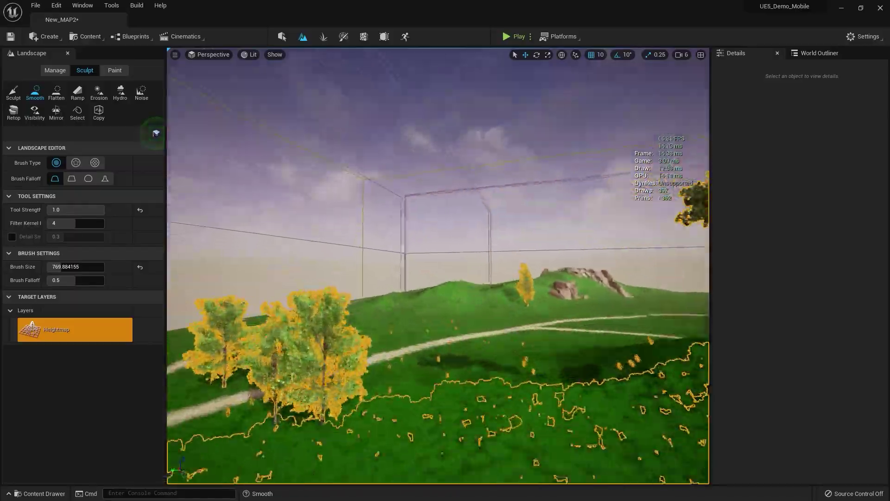
key("w")
right_click_drag(156, 133, 156, 134)
key("w")
right_click_drag(236, 188, 221, 188)
Return to selection mode and save all modified level content
key("shift+1")
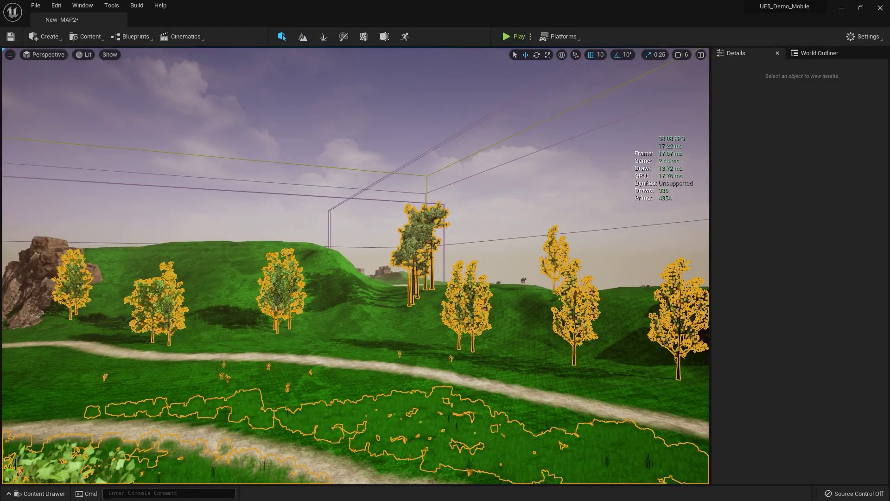
left_click(220, 187)
right_click_drag(220, 188, 225, 190)
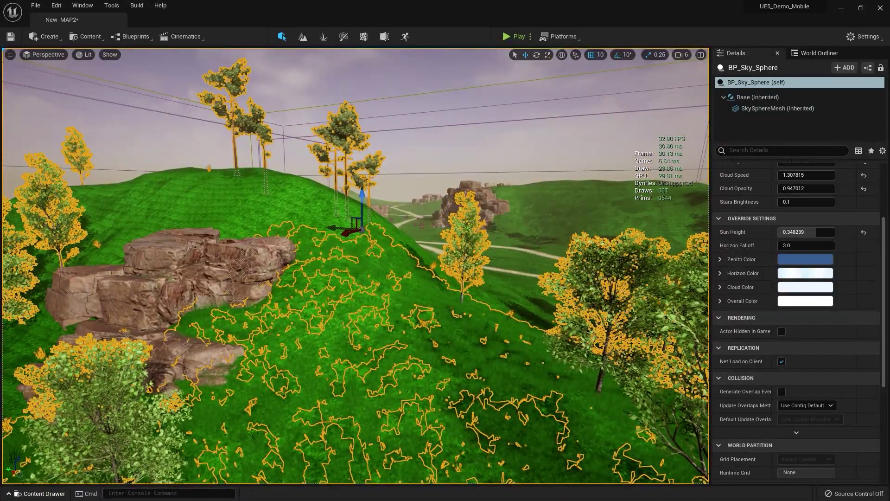
key("ctrl+space")
left_click(91, 327)
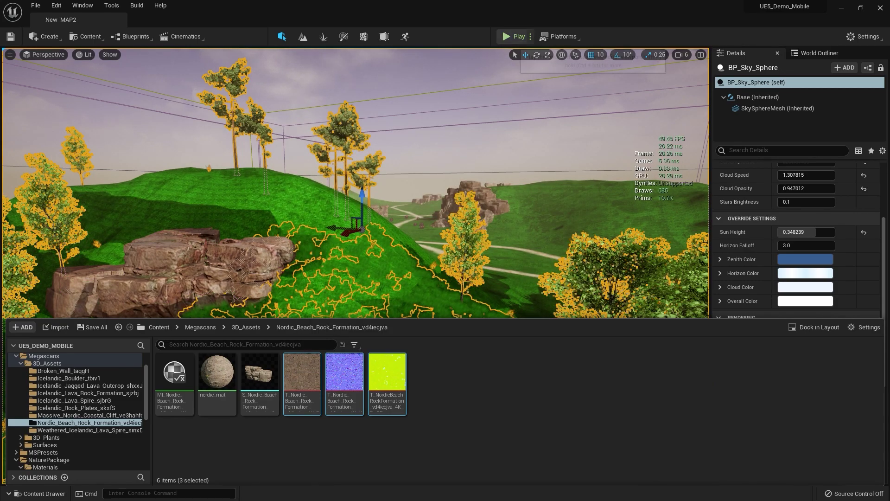
Play the level in full screen, walk past the vehicle along the trail to check performance, and stop the session
left_click(514, 37)
key("F11")
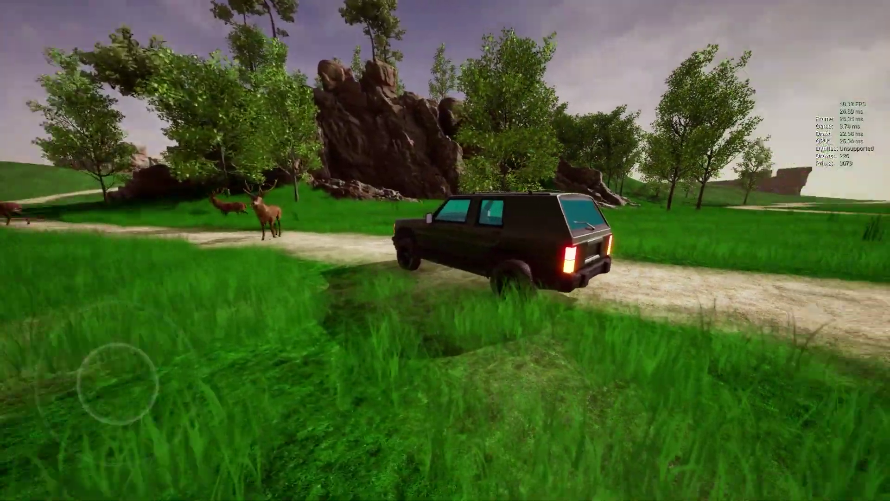
key("w")
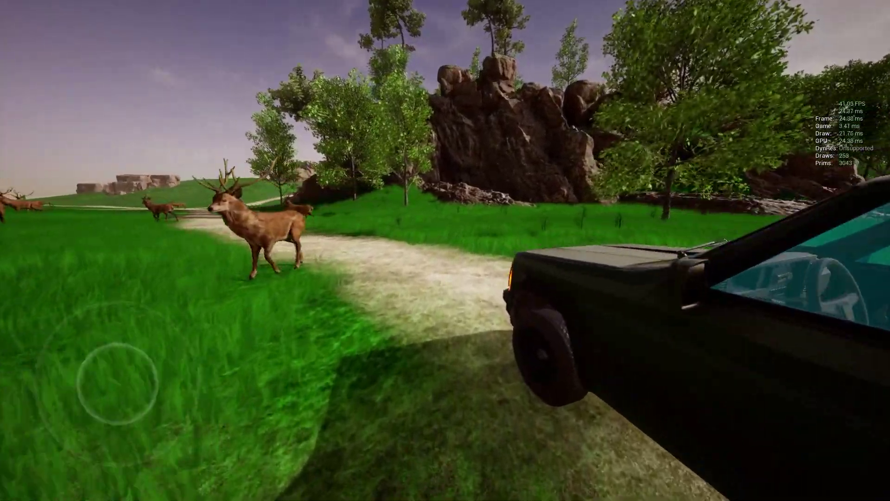
key("w")
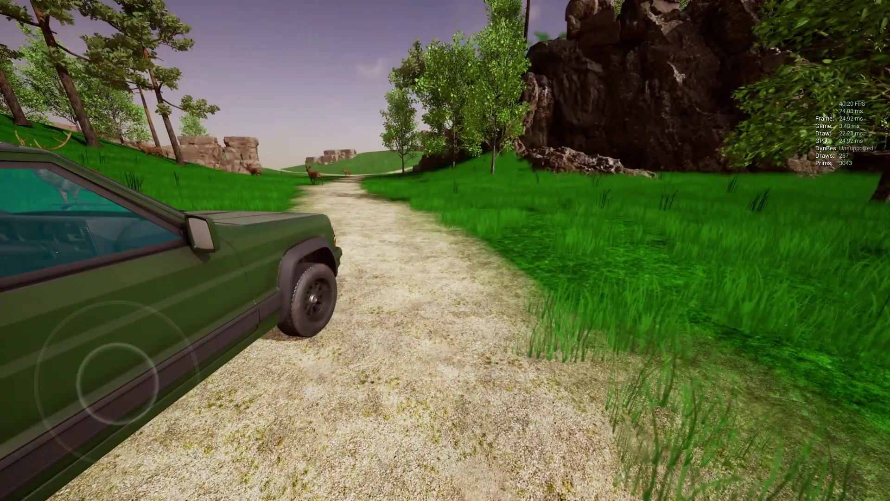
key("F11")
key("Escape")
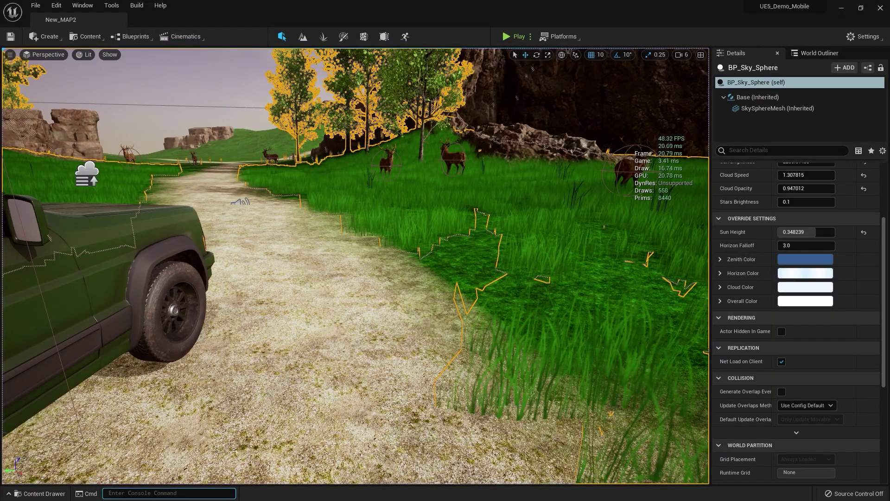
Set the texture streaming pool to 2000 with the console command r.Streaming.PoolSize
type("r.Stri")
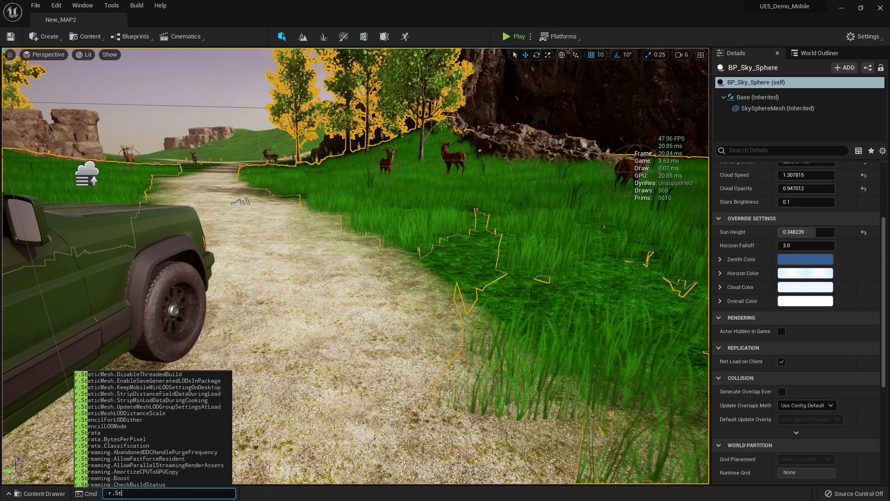
key("BackSpace")
key("BackSpace")
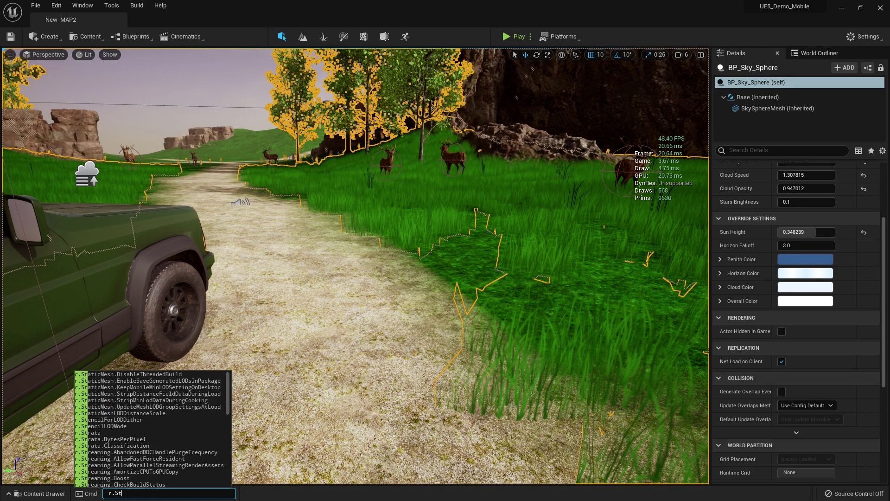
type("re")
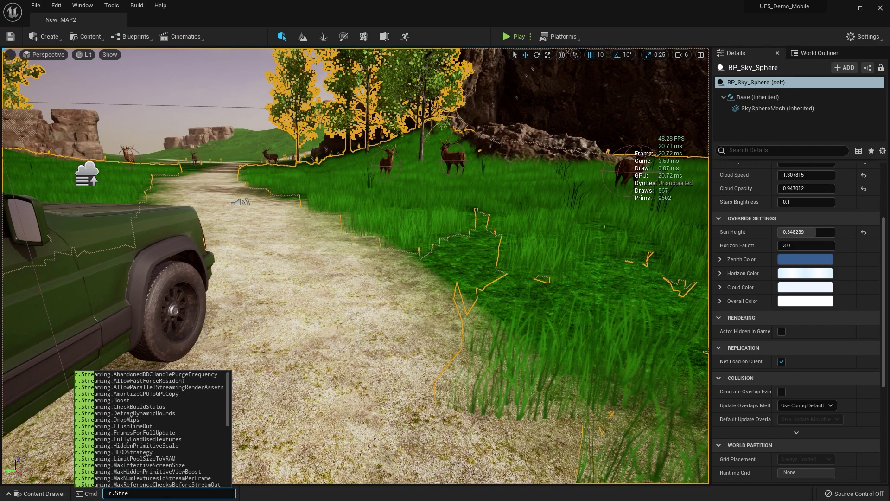
type("aming")
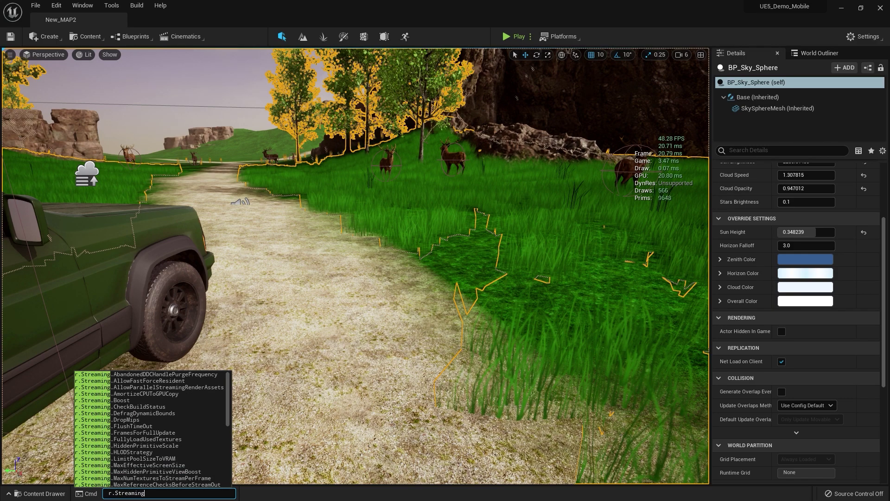
type(" Poll")
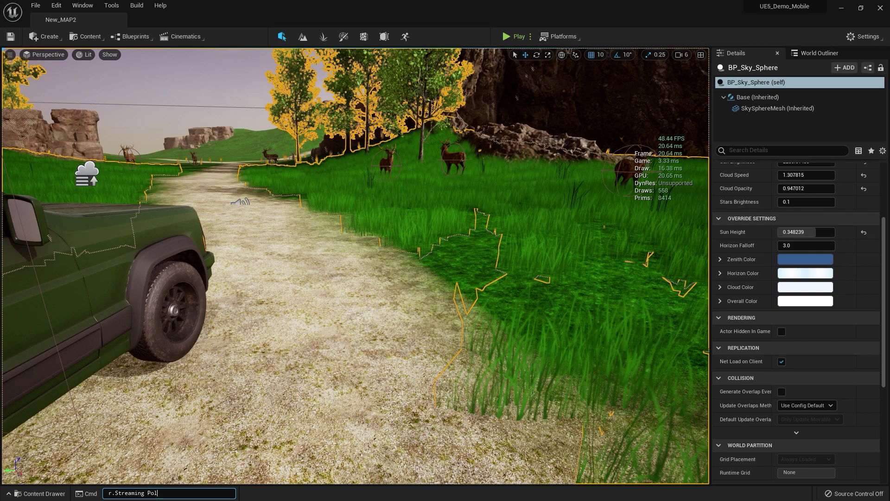
key("BackSpace")
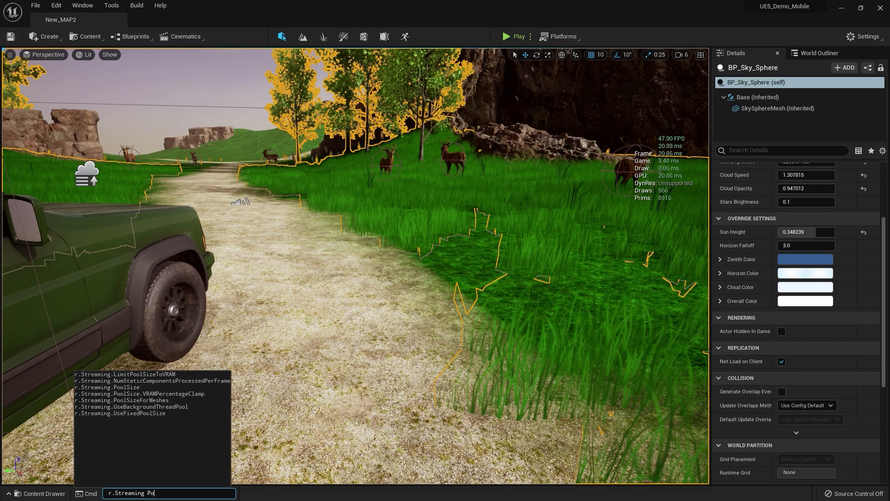
left_click(139, 387)
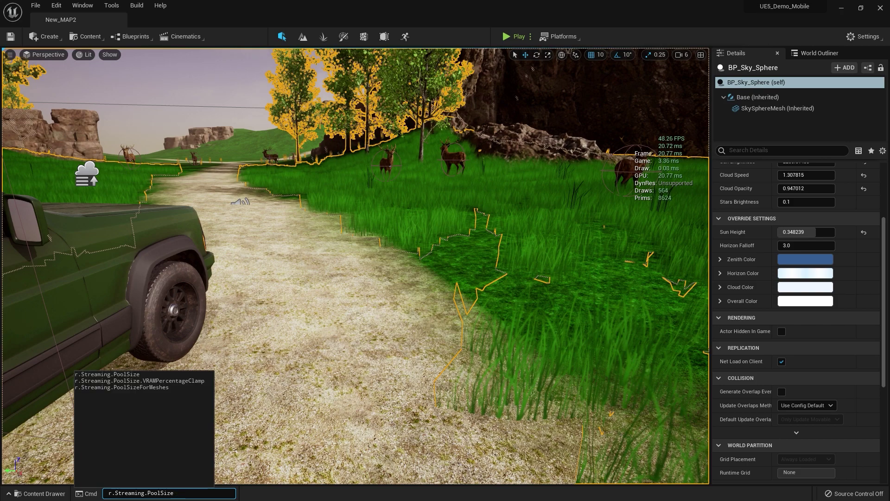
type("2000")
key("Return")
Review the trail and cliff area from above and play the level again in full screen to check performance
key("s")
right_click_drag(356, 266, 308, 214)
key("a")
right_click_drag(698, 481, 698, 481)
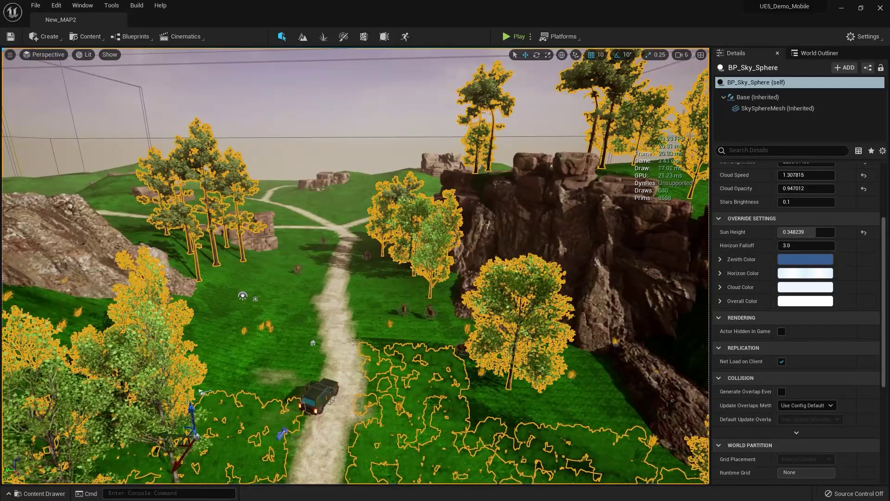
left_click(515, 36)
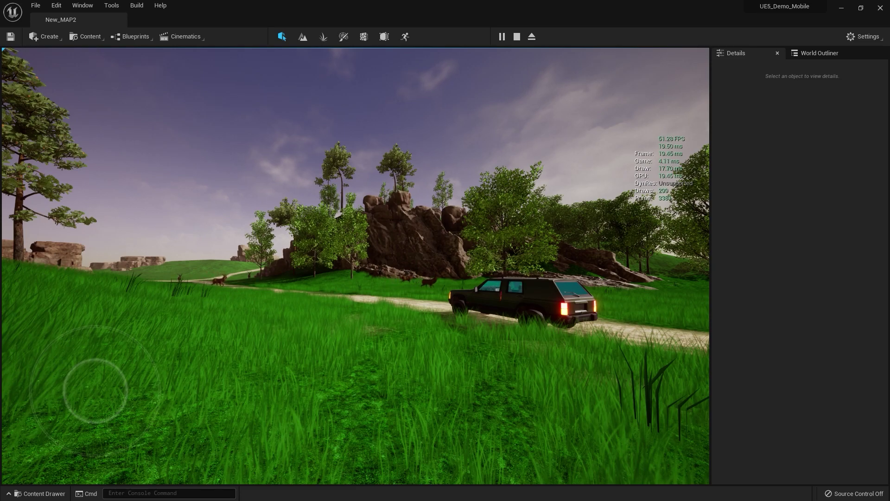
key("F11")
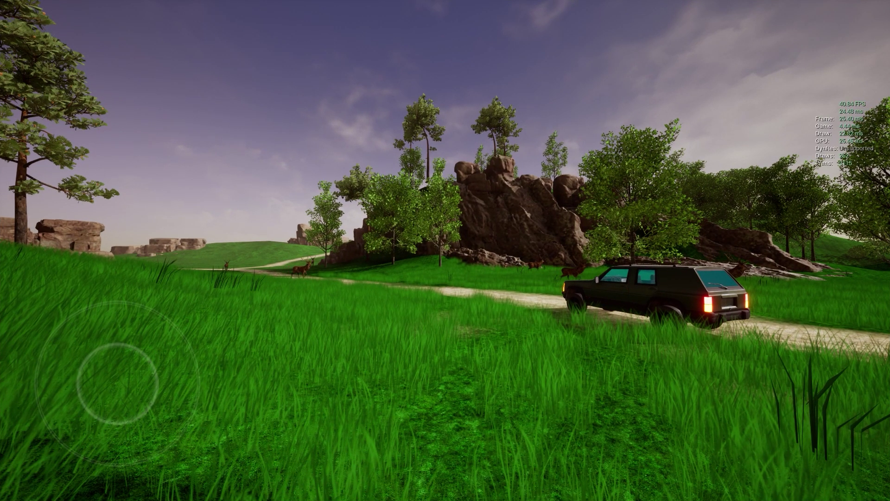